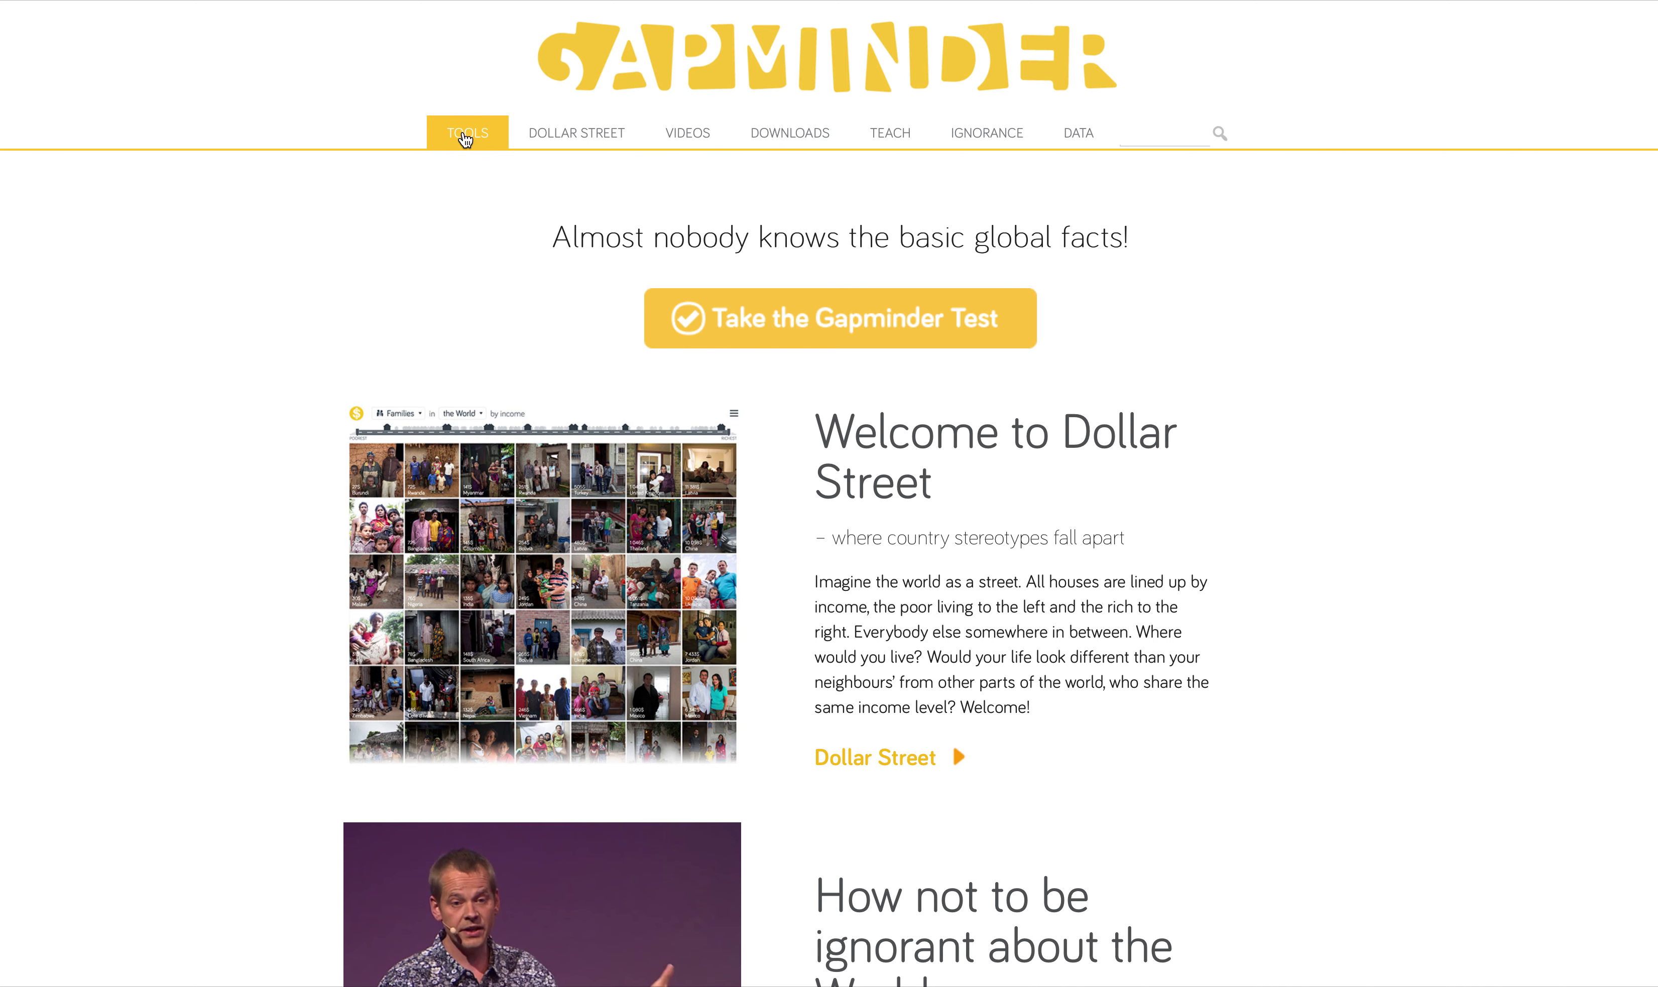
Step: Open Gapminder's Tools bubble chart and inspect individual country bubbles, including India and Swaziland
{"action": "left_click", "coordinate": [475, 138]}
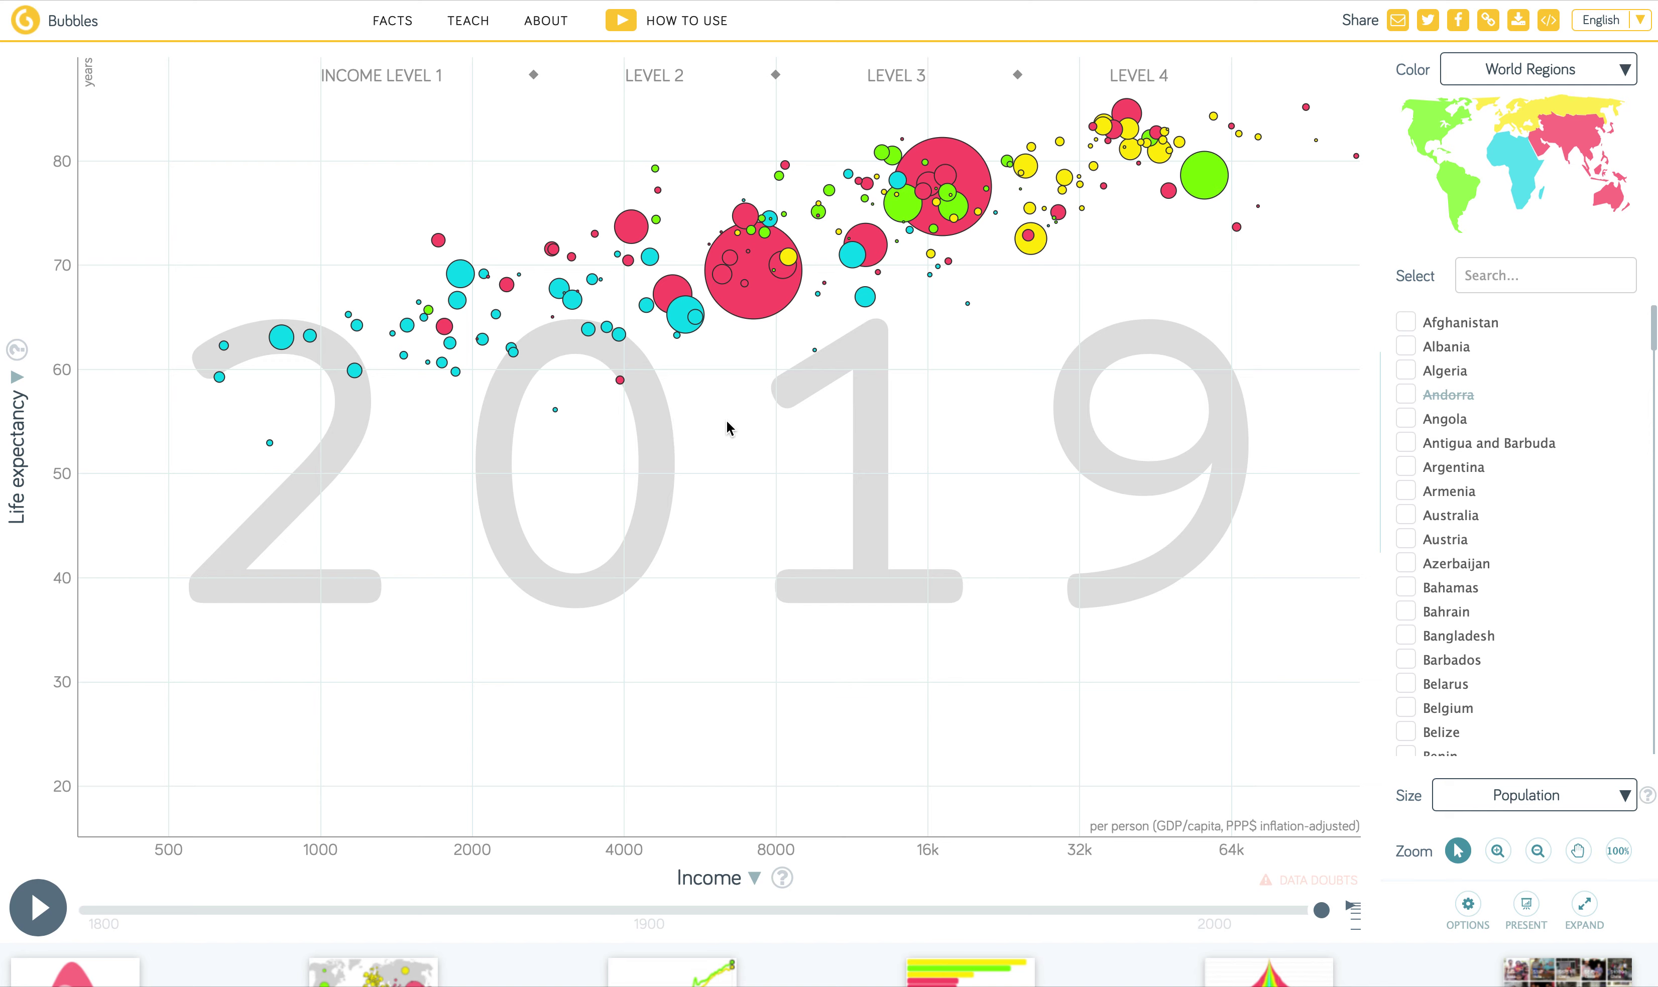
{"action": "mouse_move", "coordinate": [772, 299]}
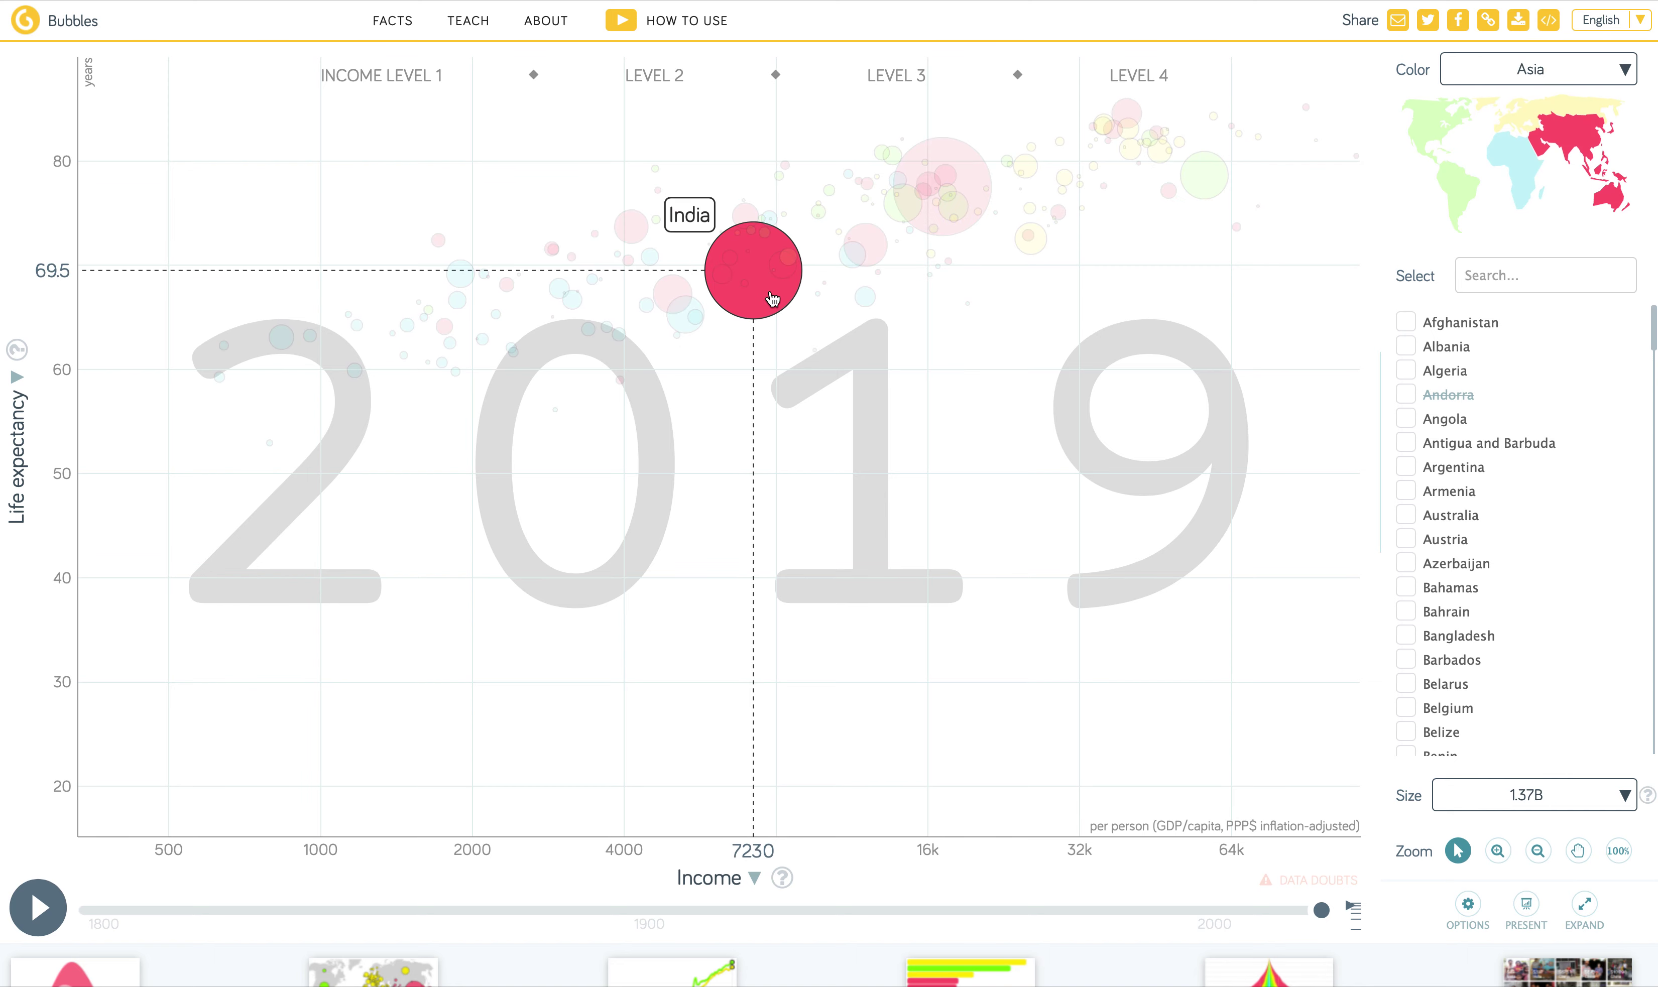
{"action": "mouse_move", "coordinate": [967, 170]}
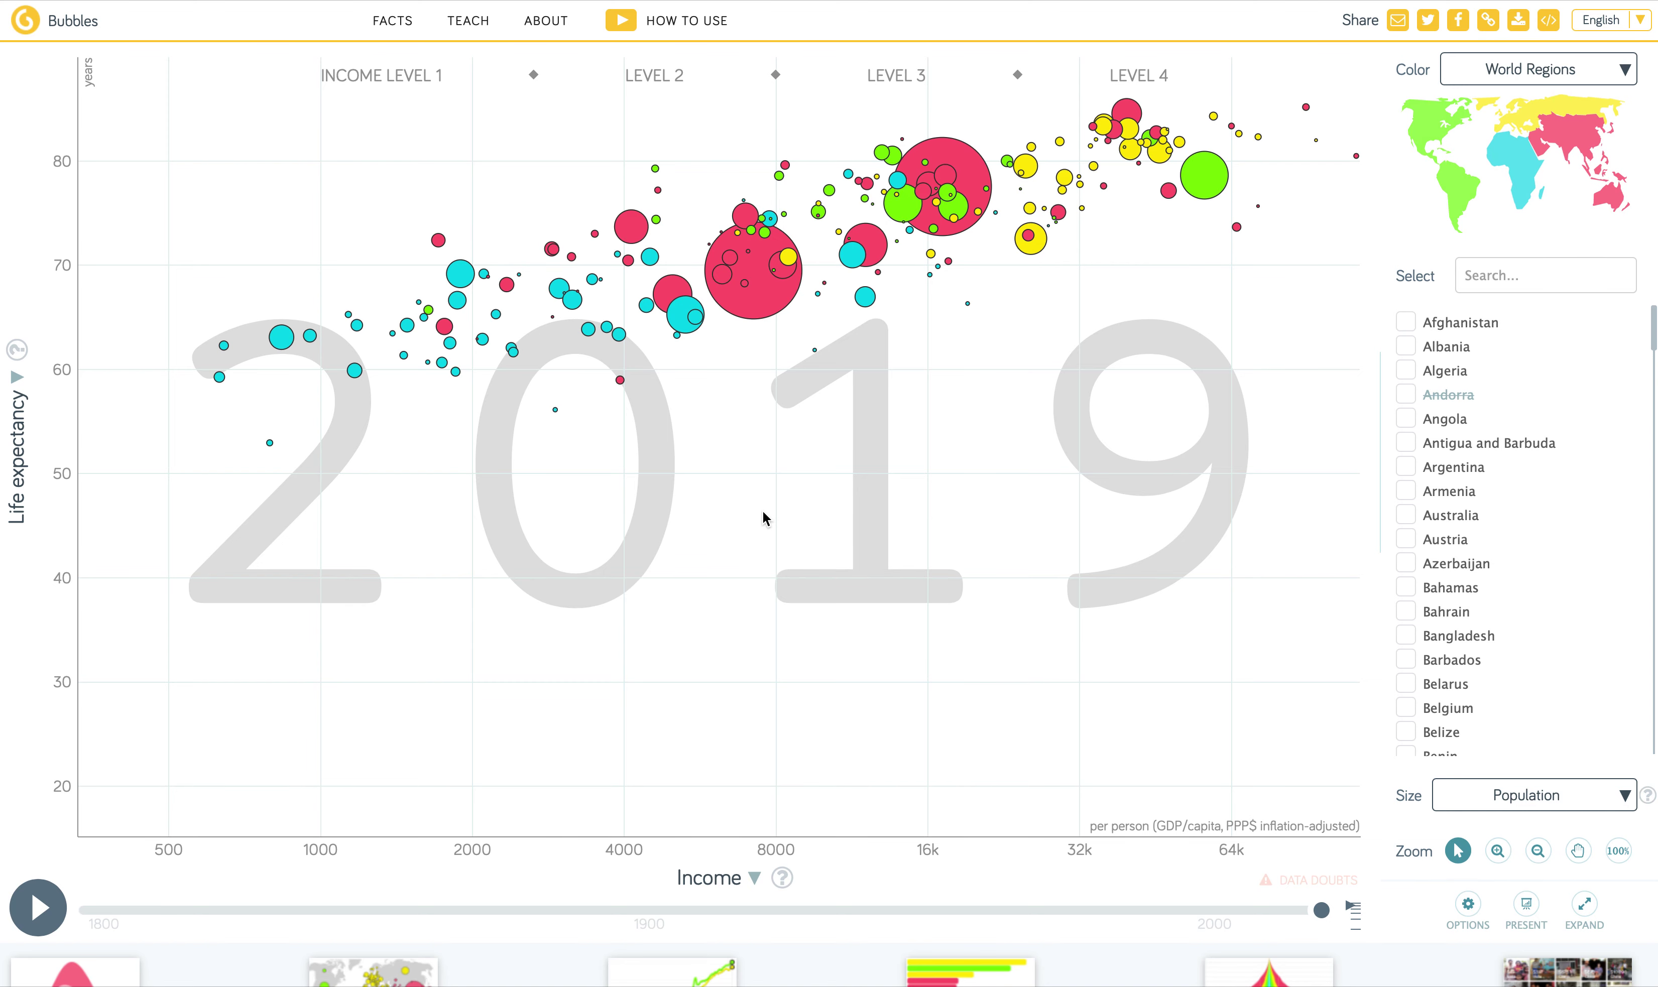
{"action": "mouse_move", "coordinate": [815, 352]}
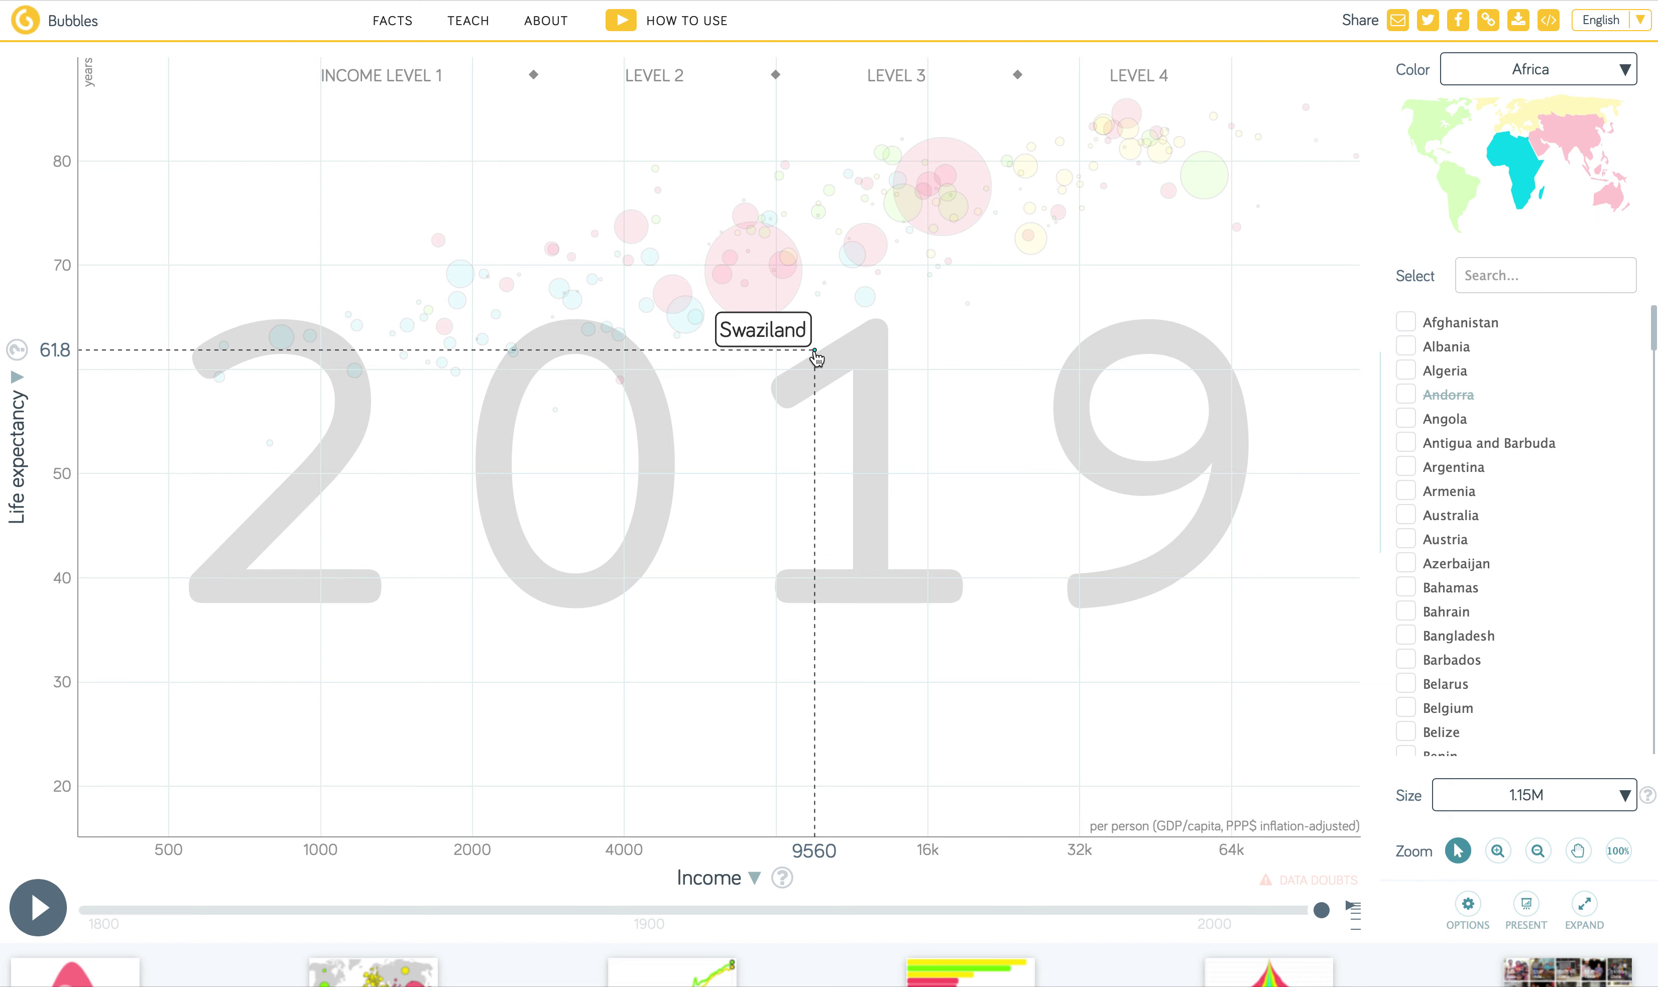
{"action": "mouse_move", "coordinate": [1259, 211]}
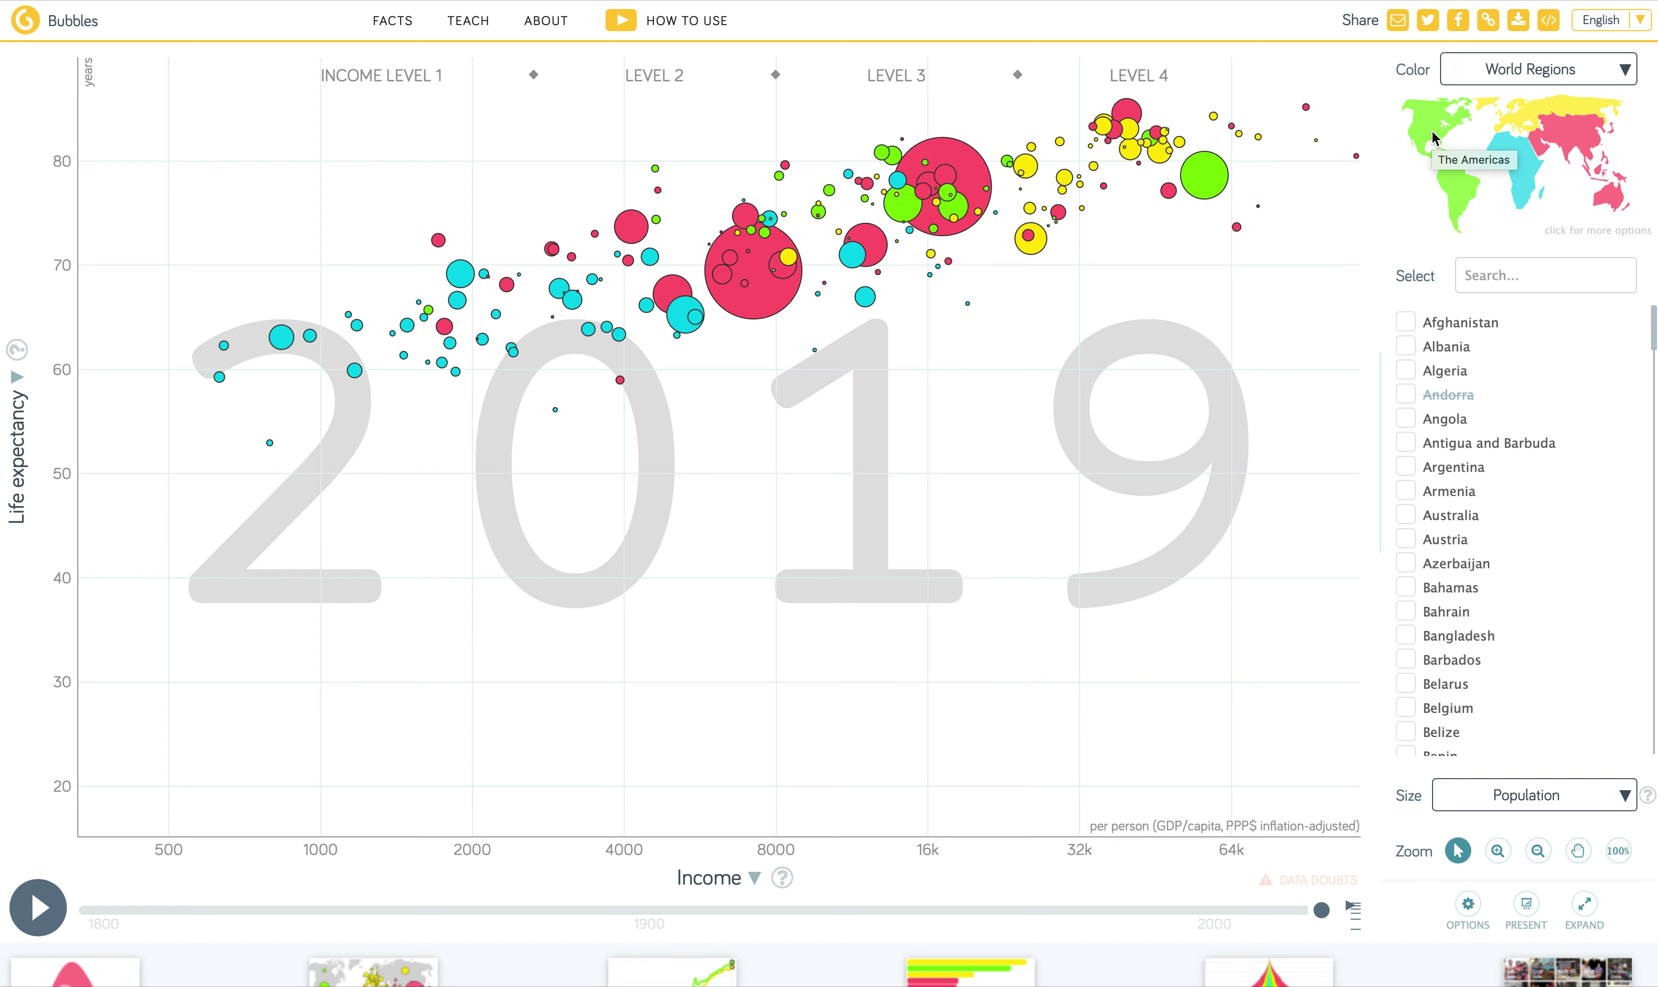
Step: Select Bosnia and Herzegovina in the country list to locate its bubble, and clear the selection
{"action": "left_click", "coordinate": [1454, 322]}
{"action": "scroll", "coordinate": [1406, 531], "scroll_direction": "down", "scroll_amount": 6}
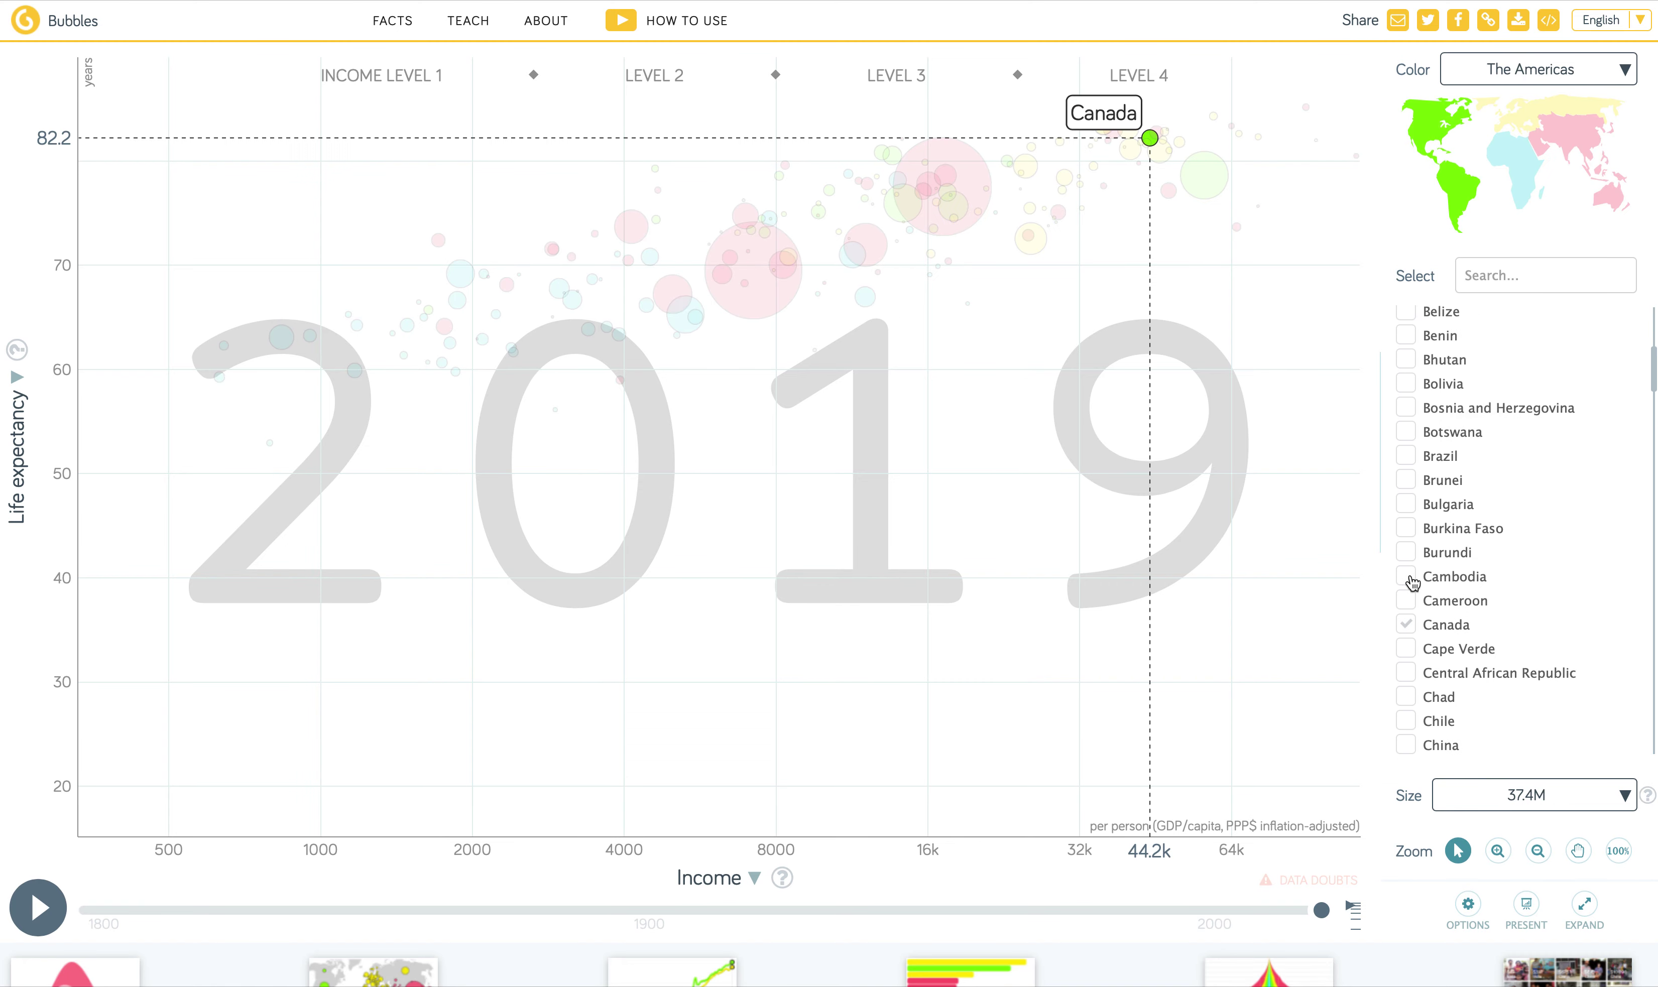
{"action": "left_click", "coordinate": [1408, 408]}
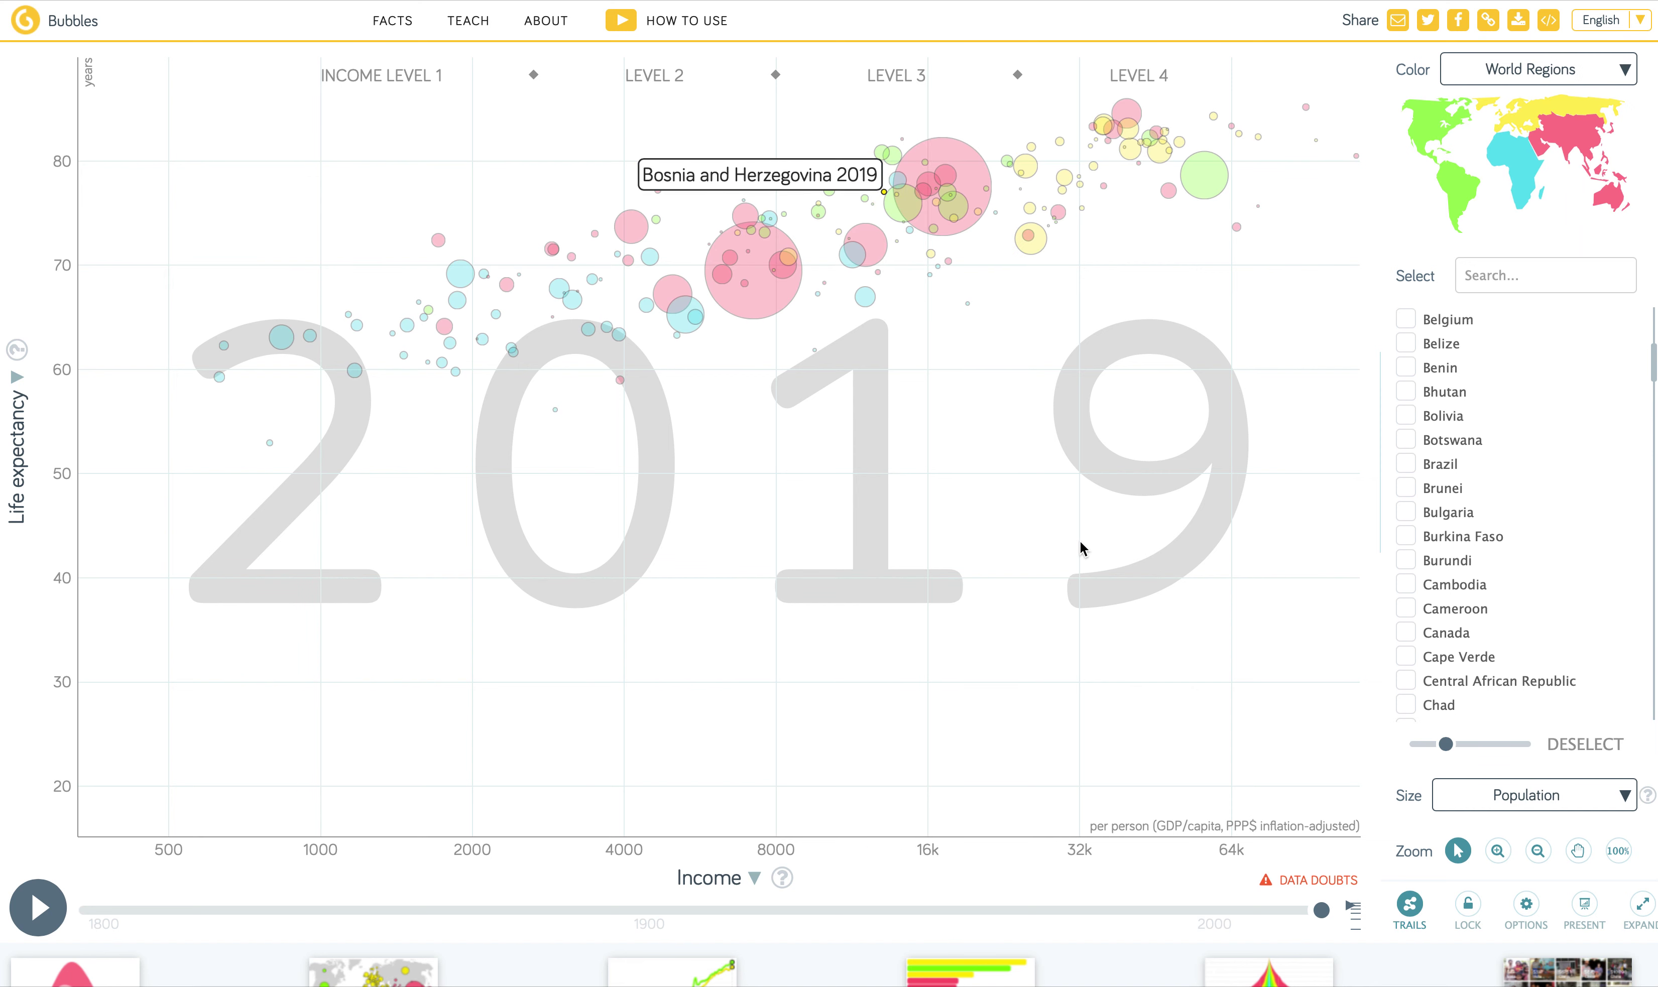
{"action": "mouse_move", "coordinate": [885, 195]}
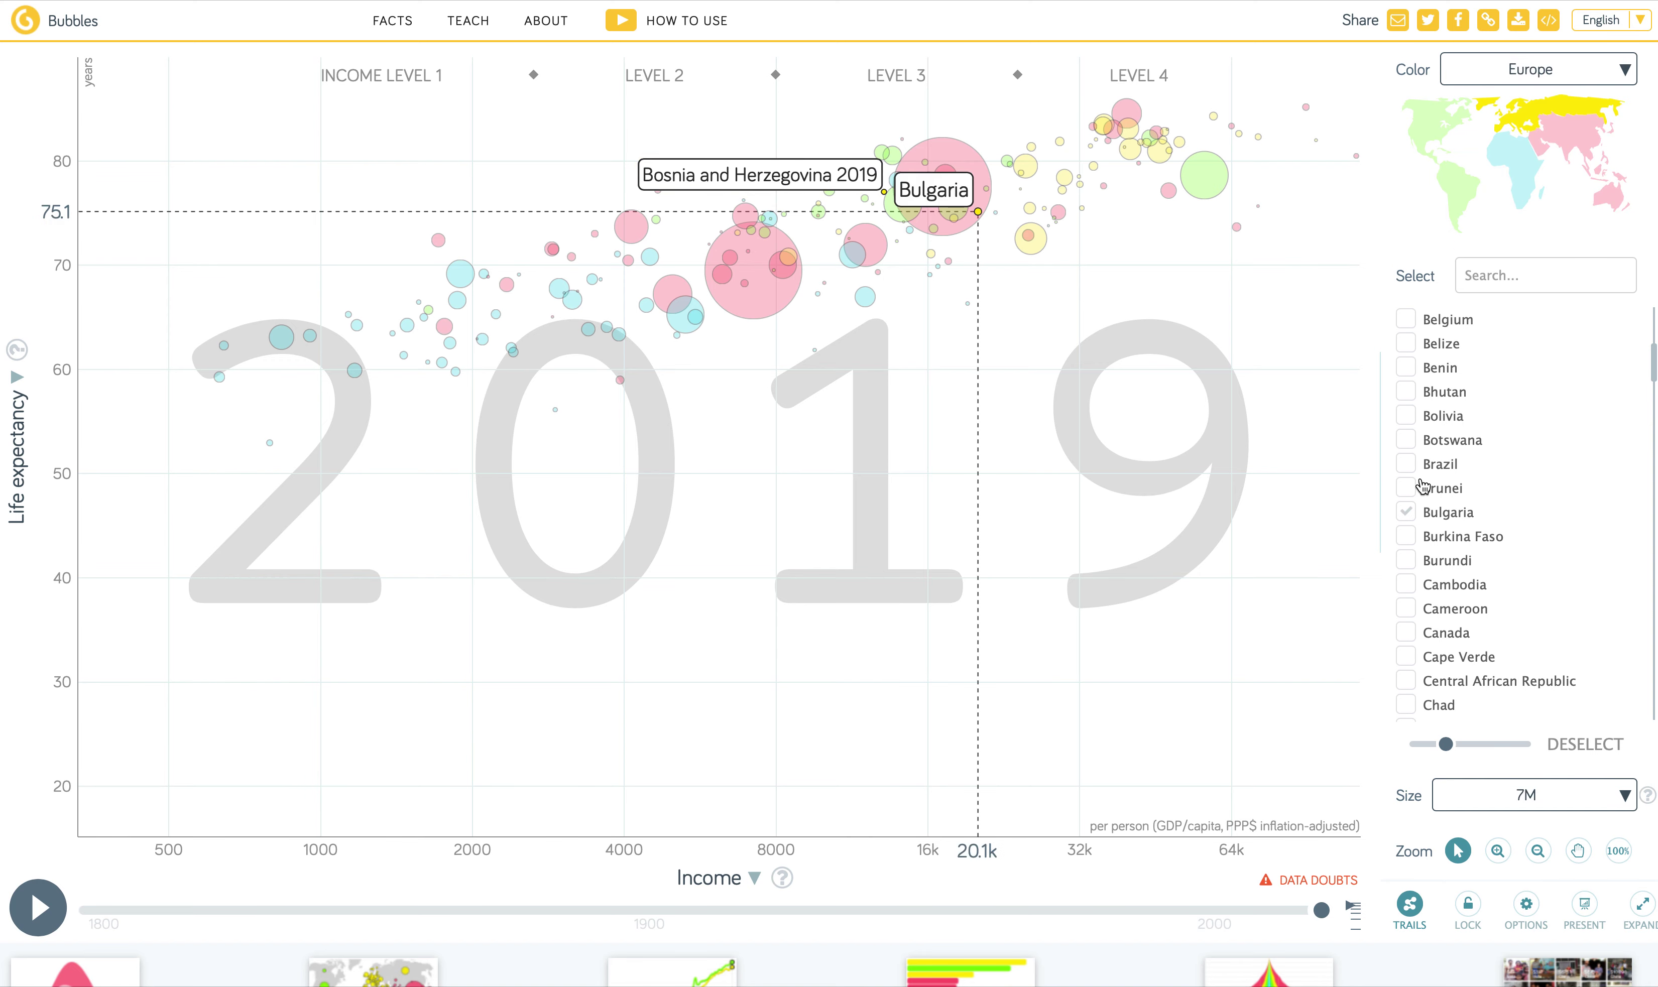
{"action": "left_click", "coordinate": [1426, 462]}
{"action": "scroll", "coordinate": [1420, 430], "scroll_direction": "up", "scroll_amount": 6}
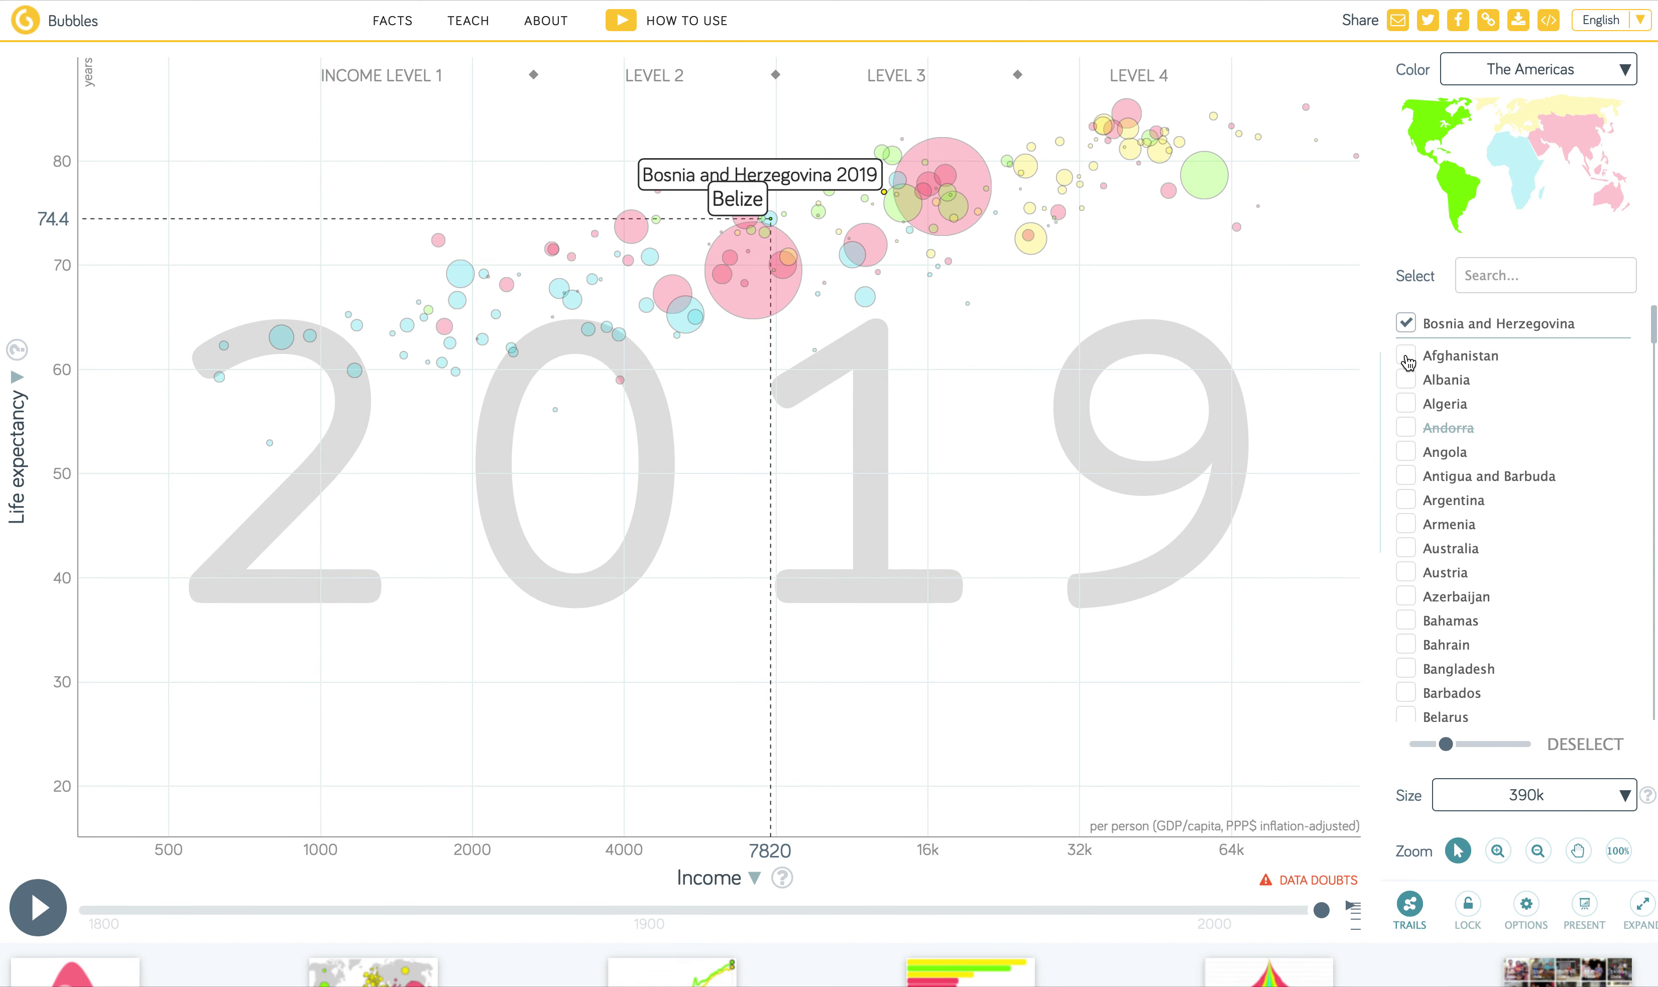
{"action": "left_click", "coordinate": [1406, 325]}
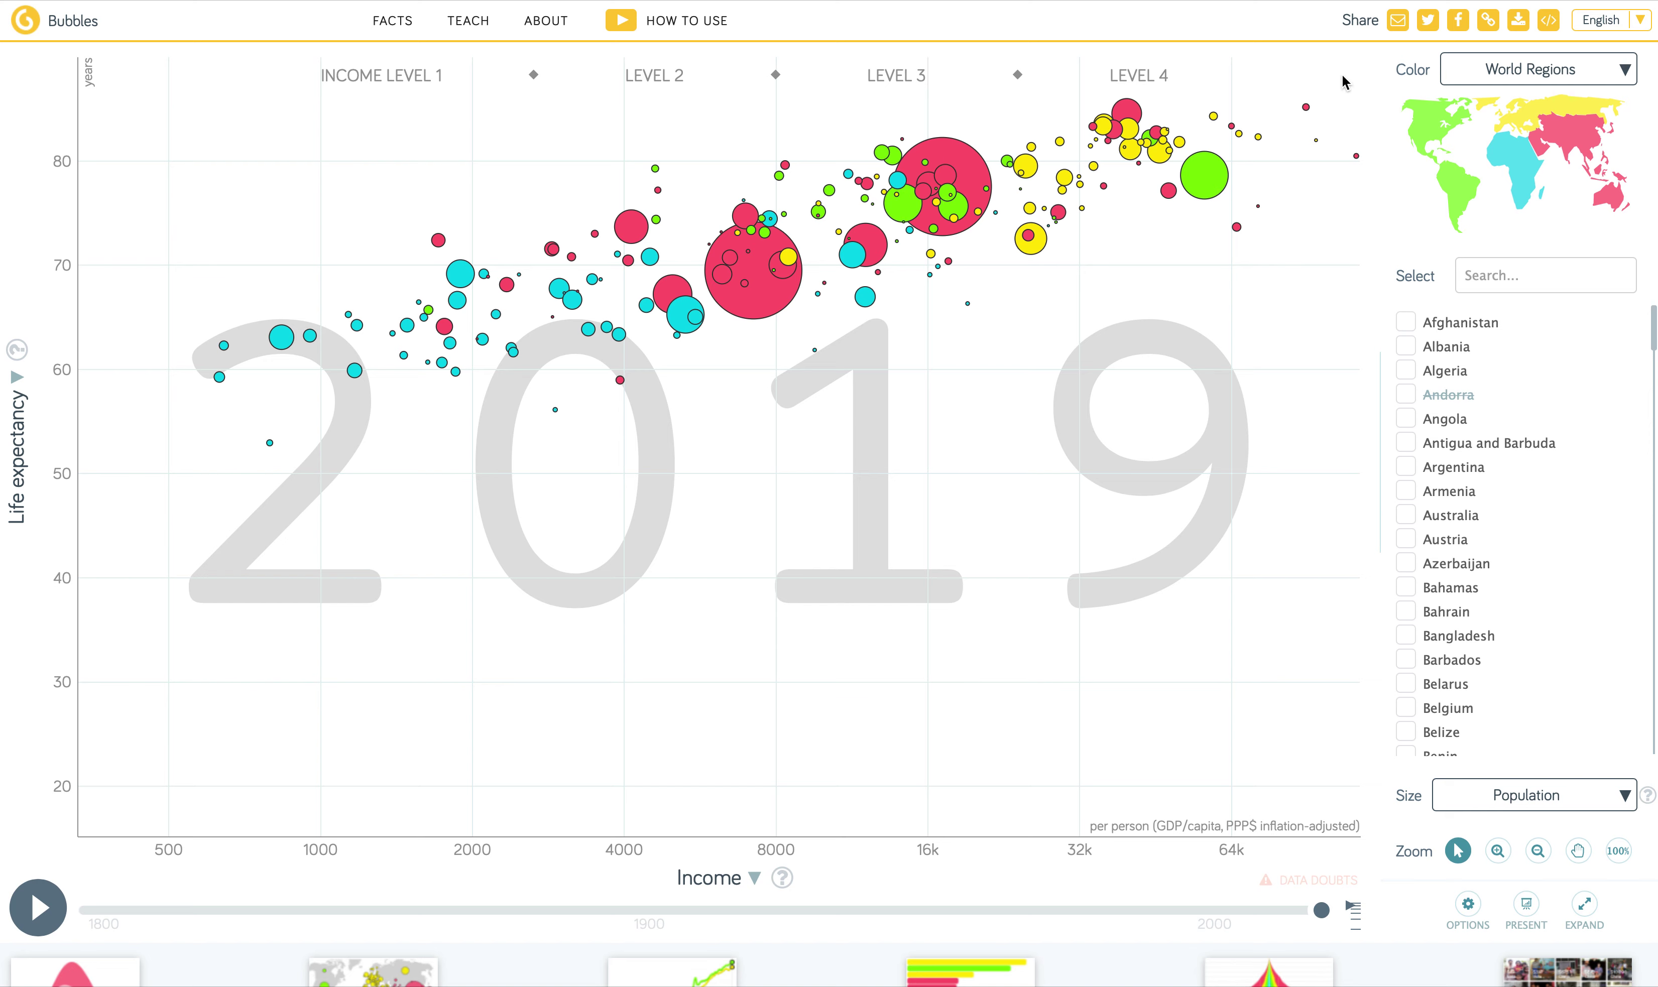
Step: Select the Central African Republic bubble and play the timeline from 1800 to trace its life expectancy and income
{"action": "mouse_move", "coordinate": [1357, 159]}
{"action": "mouse_move", "coordinate": [270, 445]}
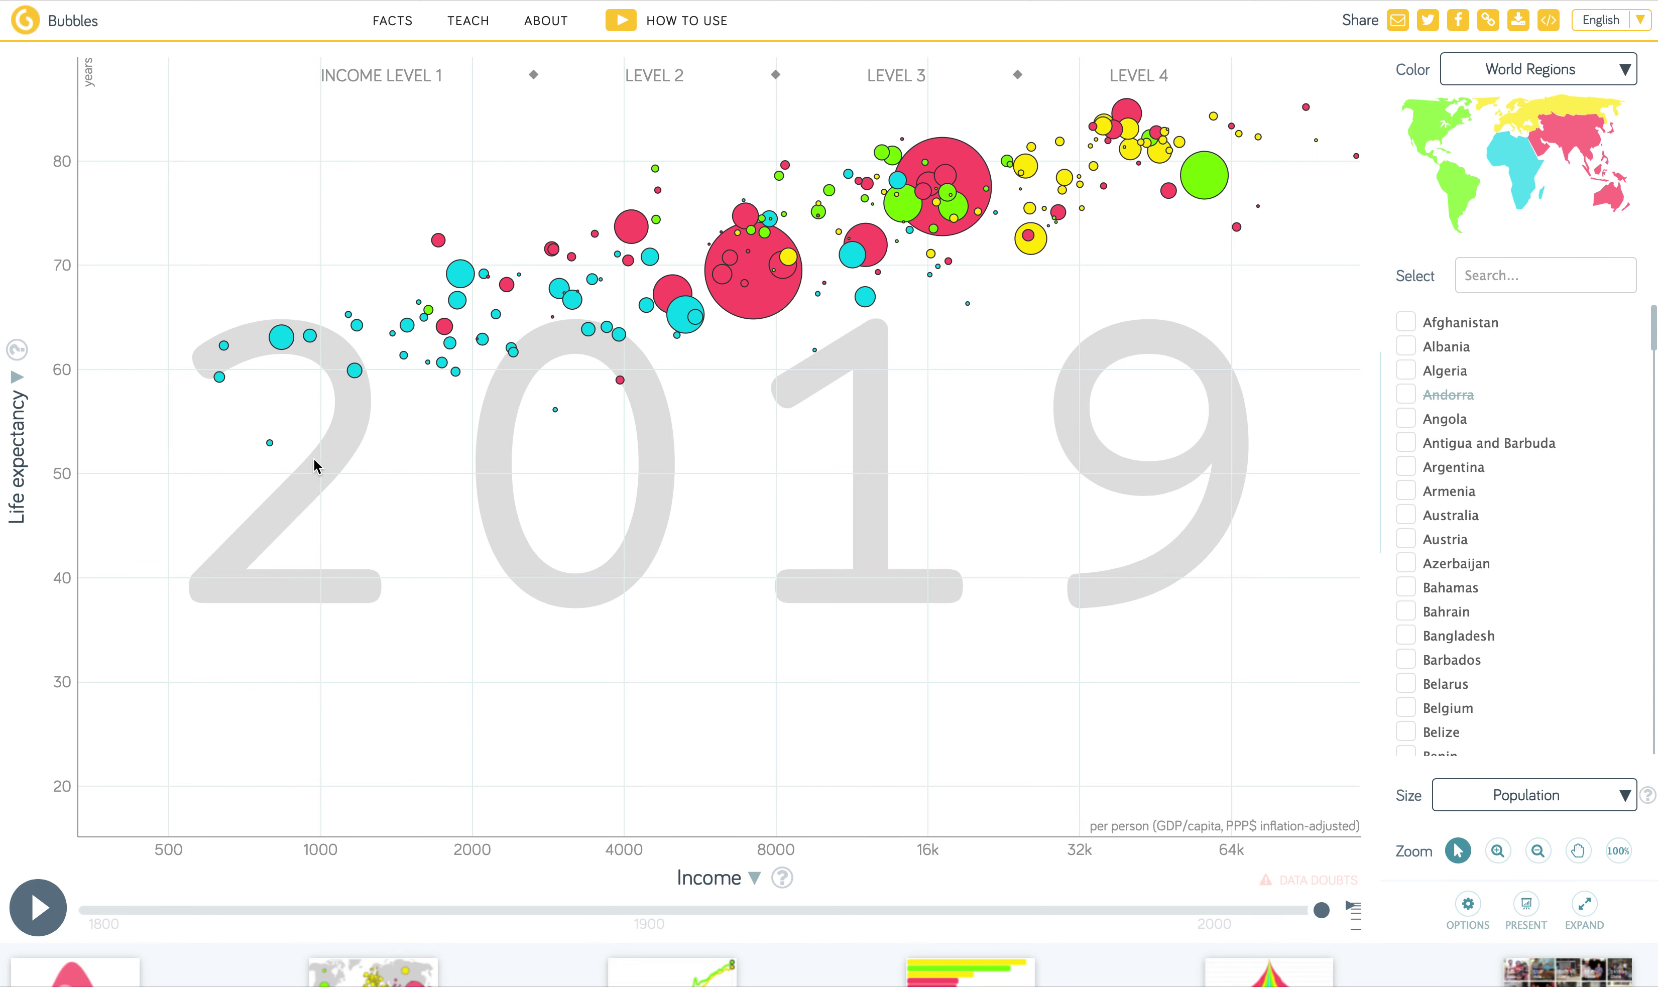
{"action": "left_click", "coordinate": [271, 444]}
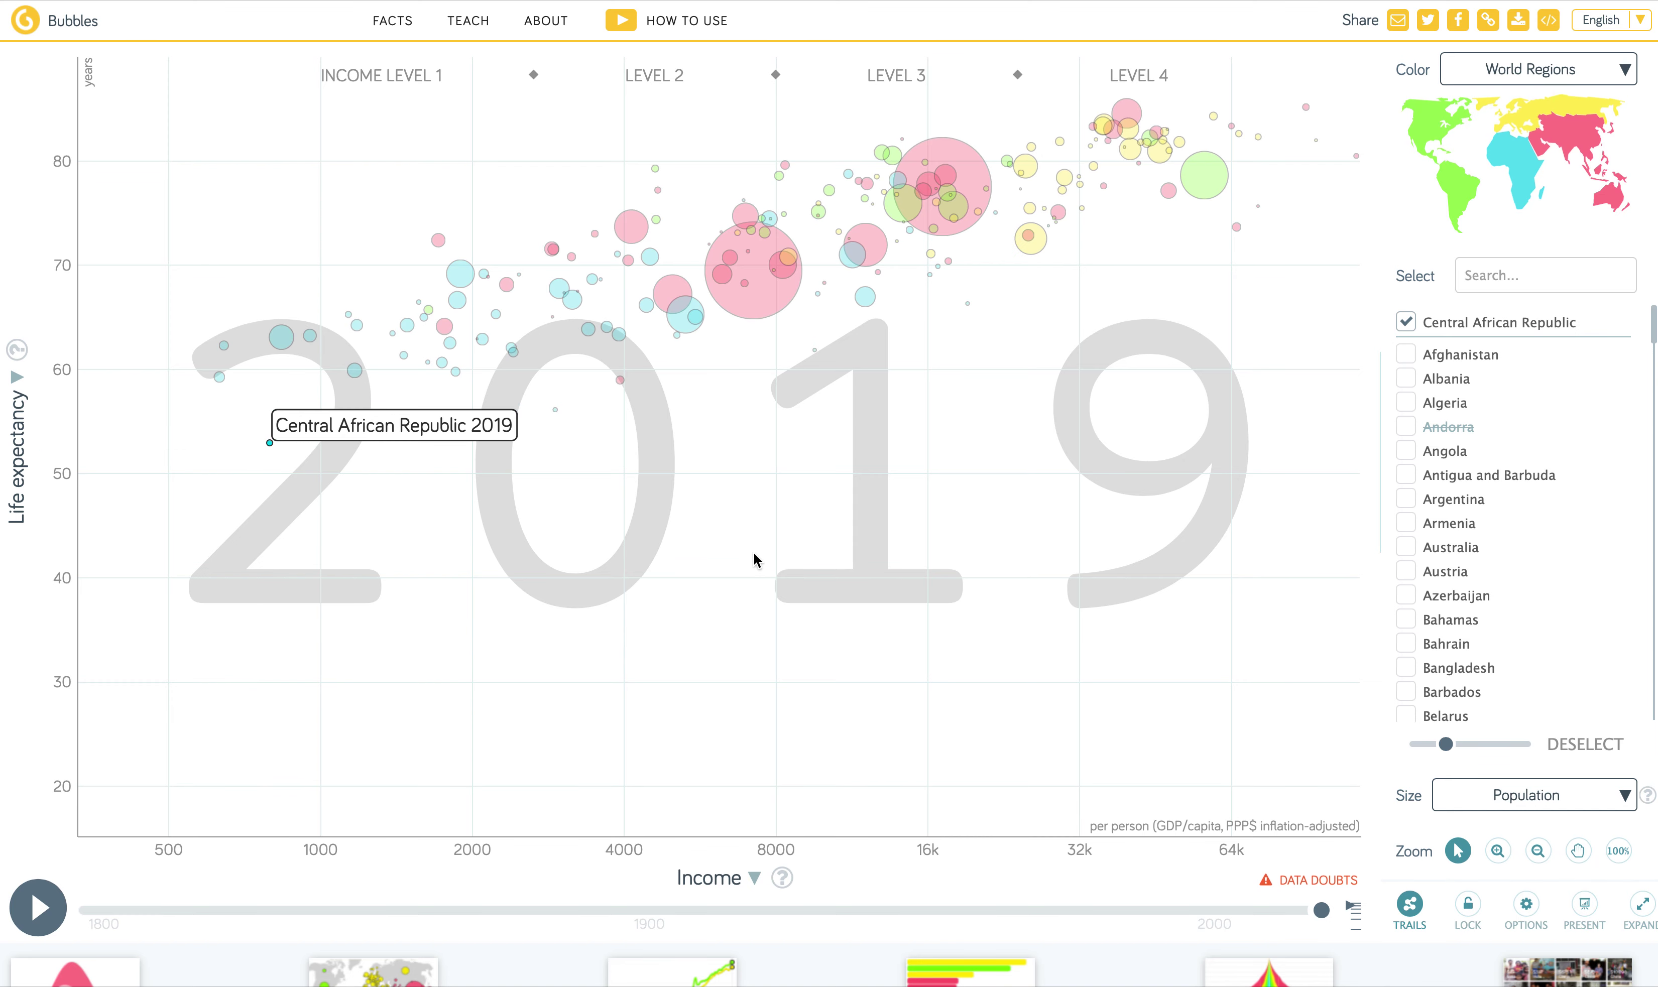
{"action": "mouse_move", "coordinate": [272, 452]}
{"action": "mouse_move", "coordinate": [272, 456]}
{"action": "left_click", "coordinate": [38, 909]}
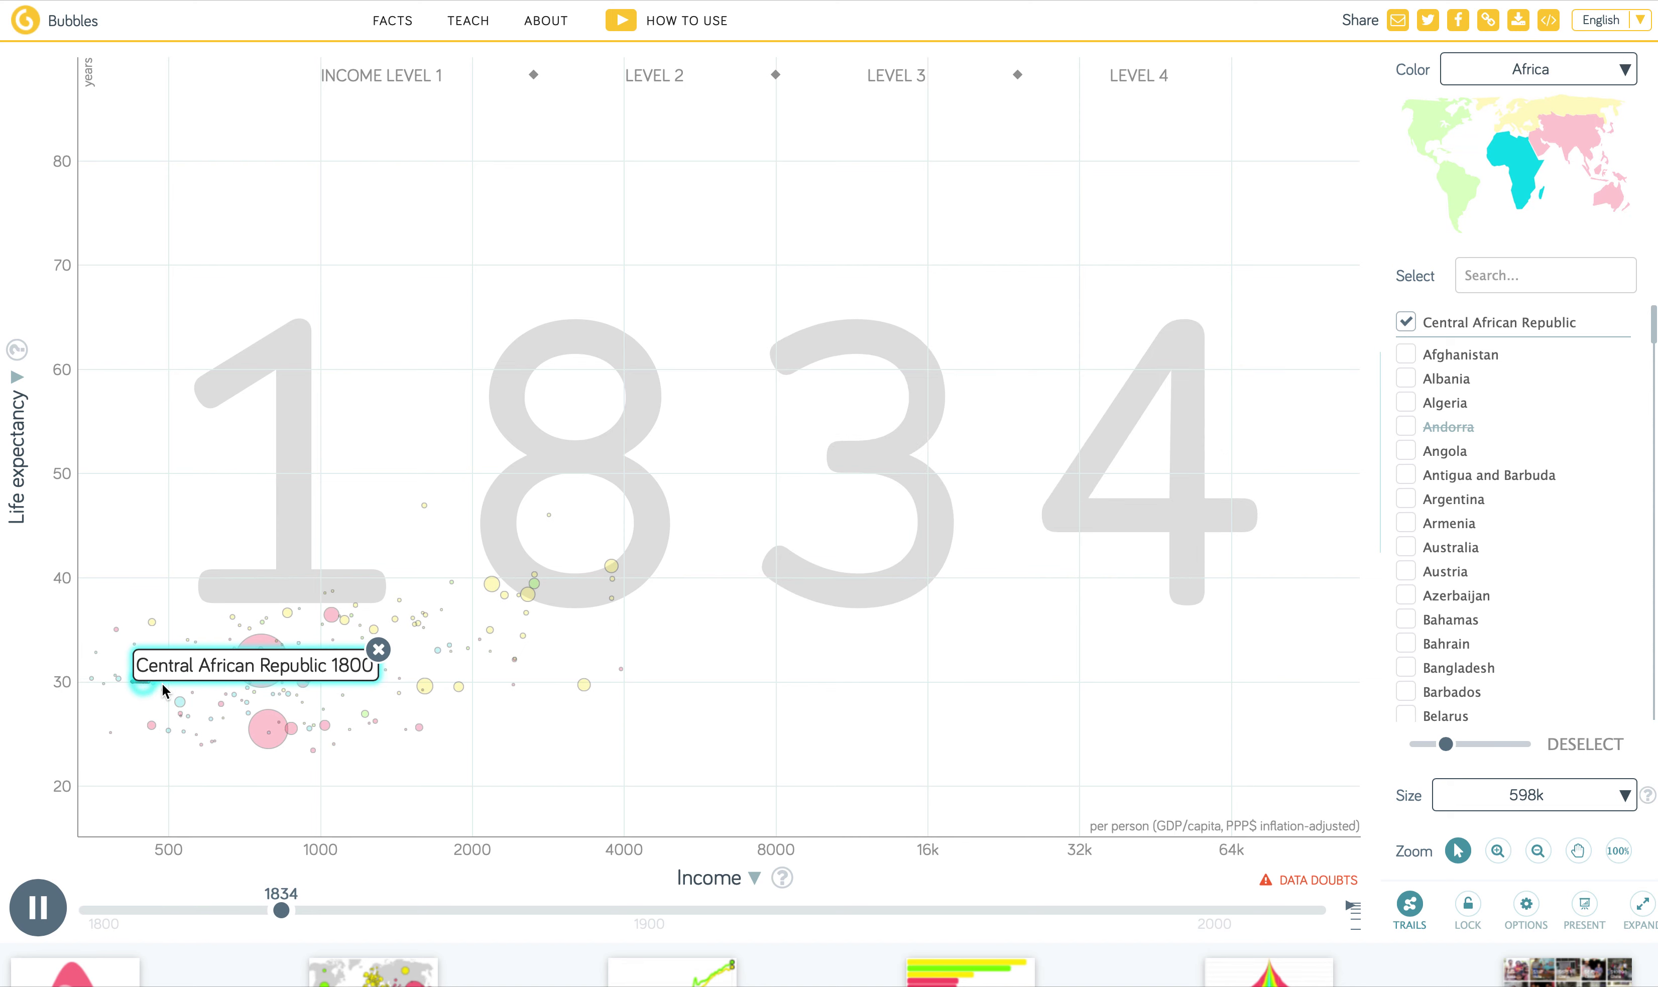
Step: Examine the Central African Republic's trail through to 2019 and deselect the country
{"action": "mouse_move", "coordinate": [137, 689]}
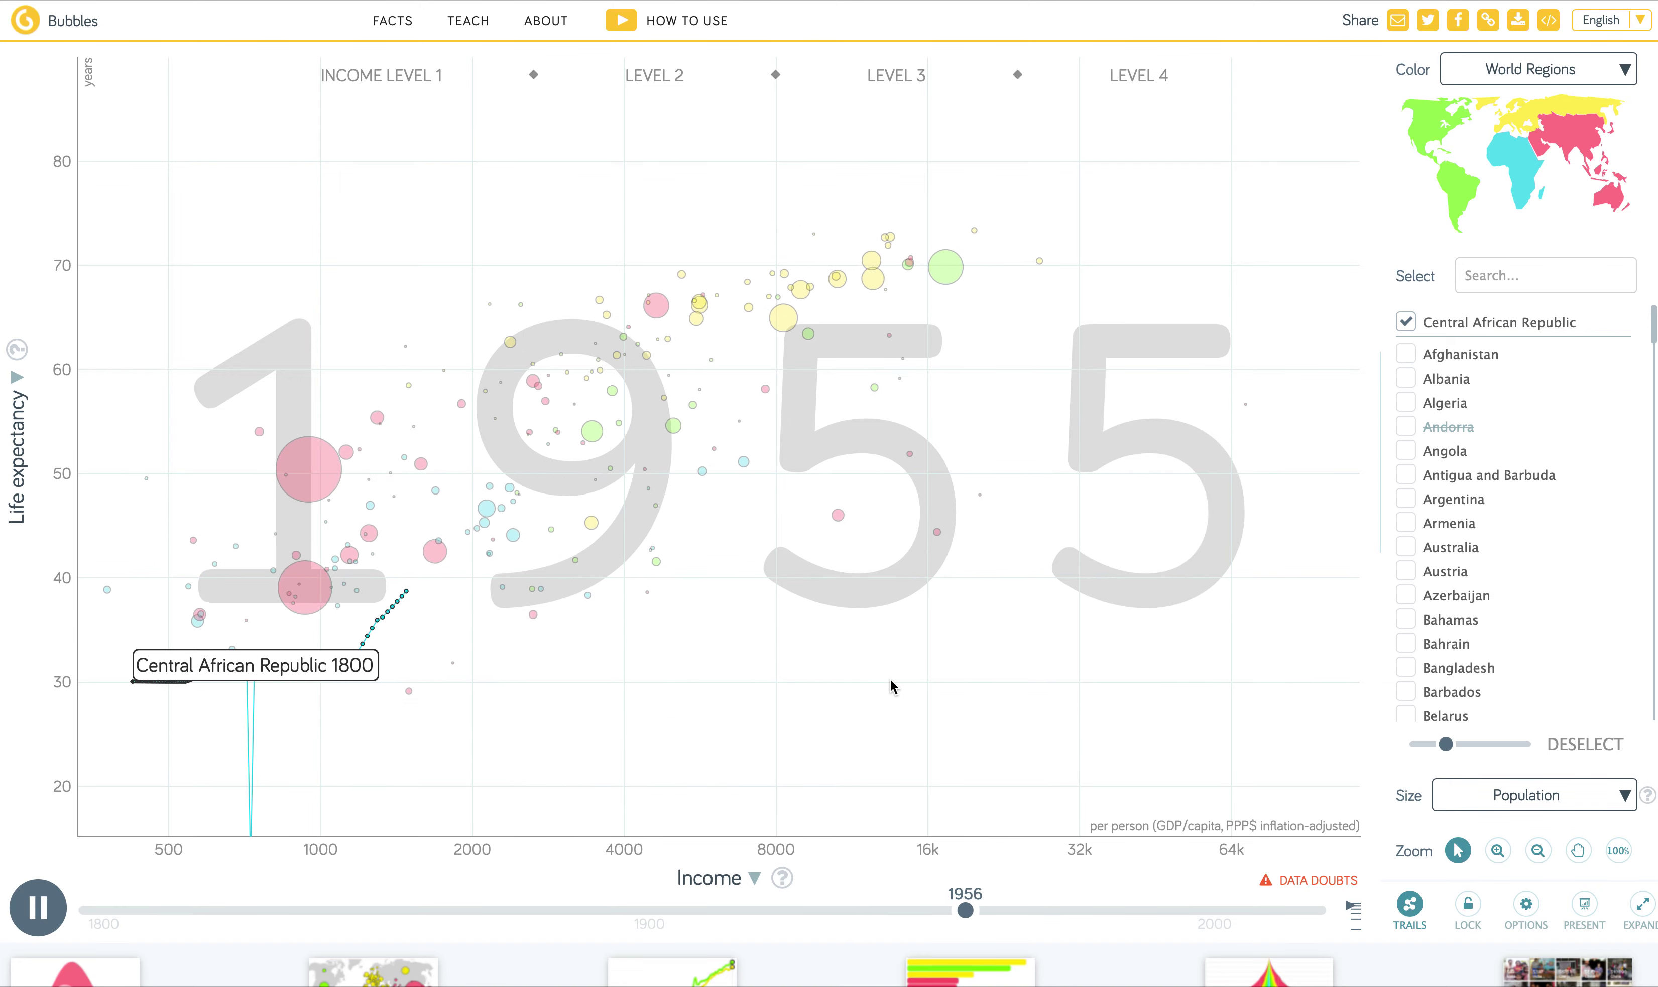
{"action": "mouse_move", "coordinate": [417, 579]}
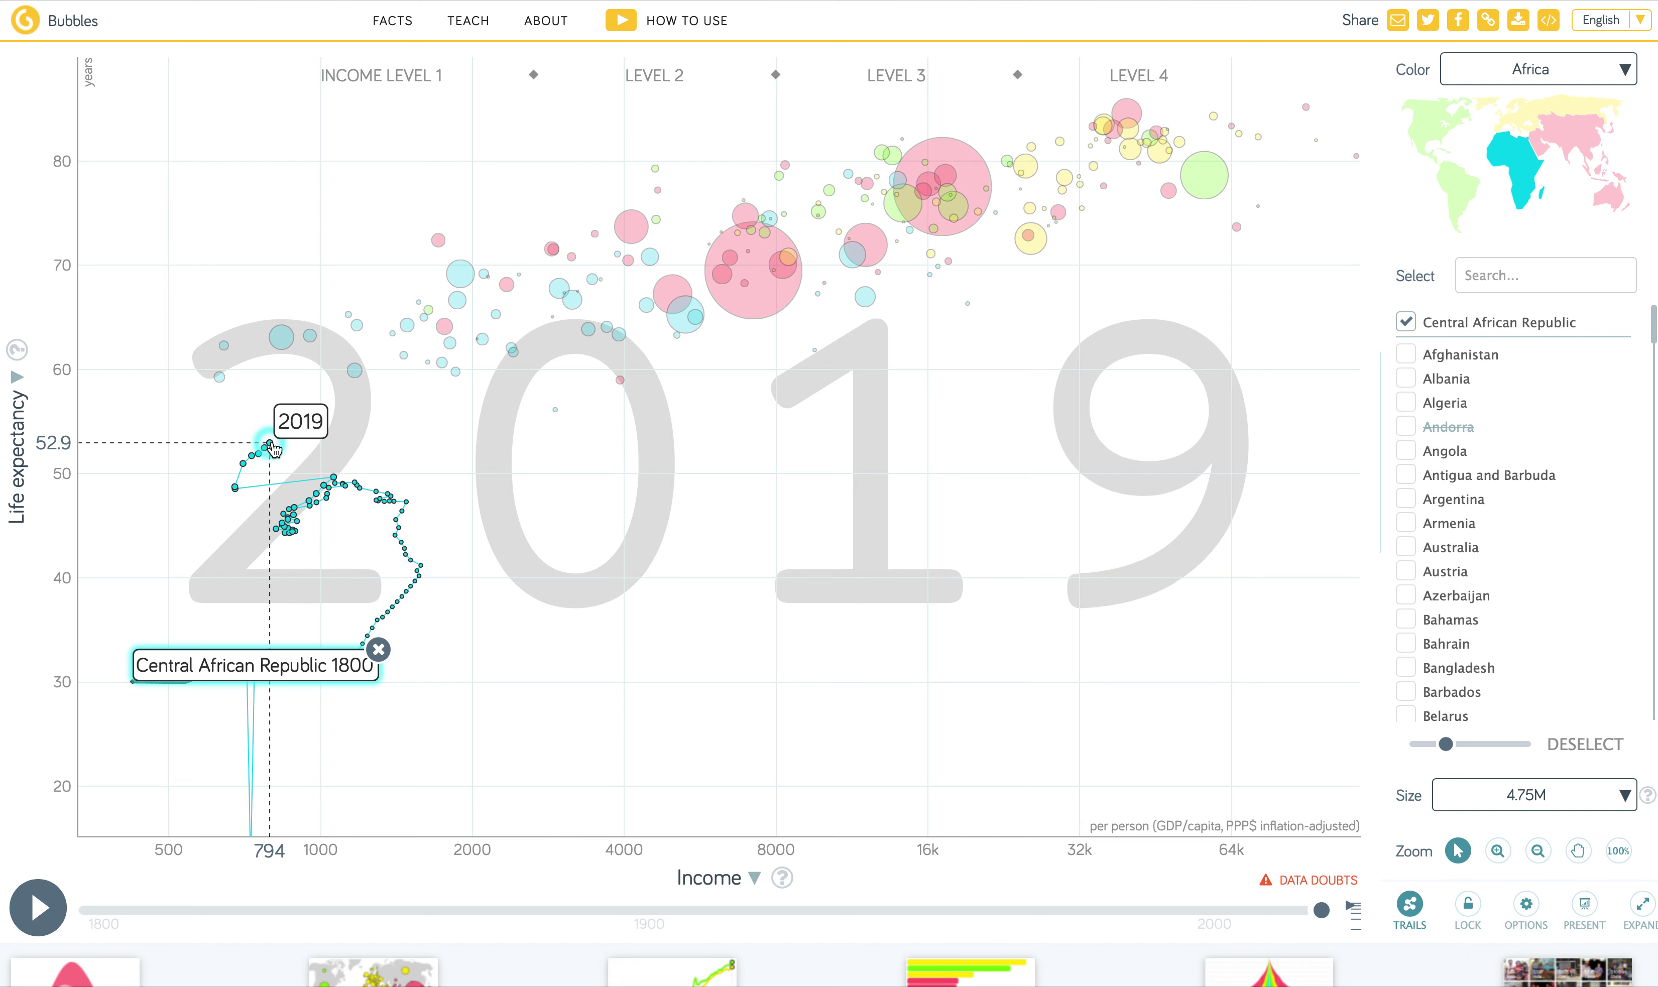
{"action": "left_click", "coordinate": [378, 649]}
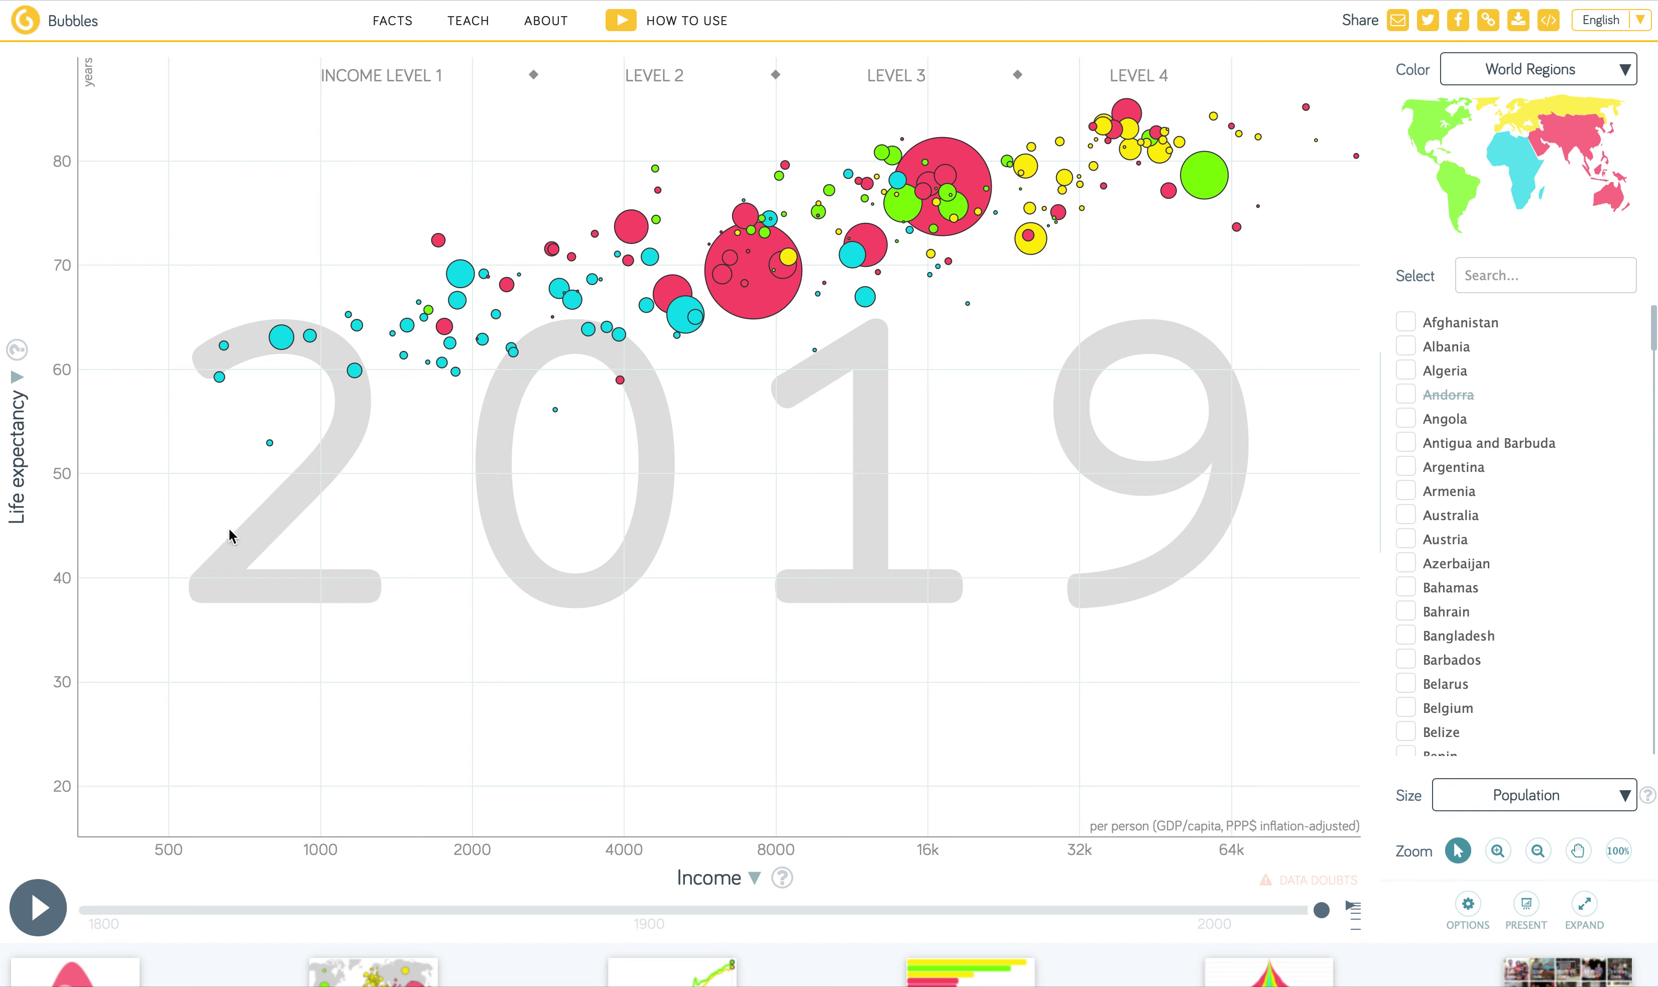
Step: Set the Y axis to Child mortality and the X axis to Babies per woman
{"action": "left_click", "coordinate": [18, 386]}
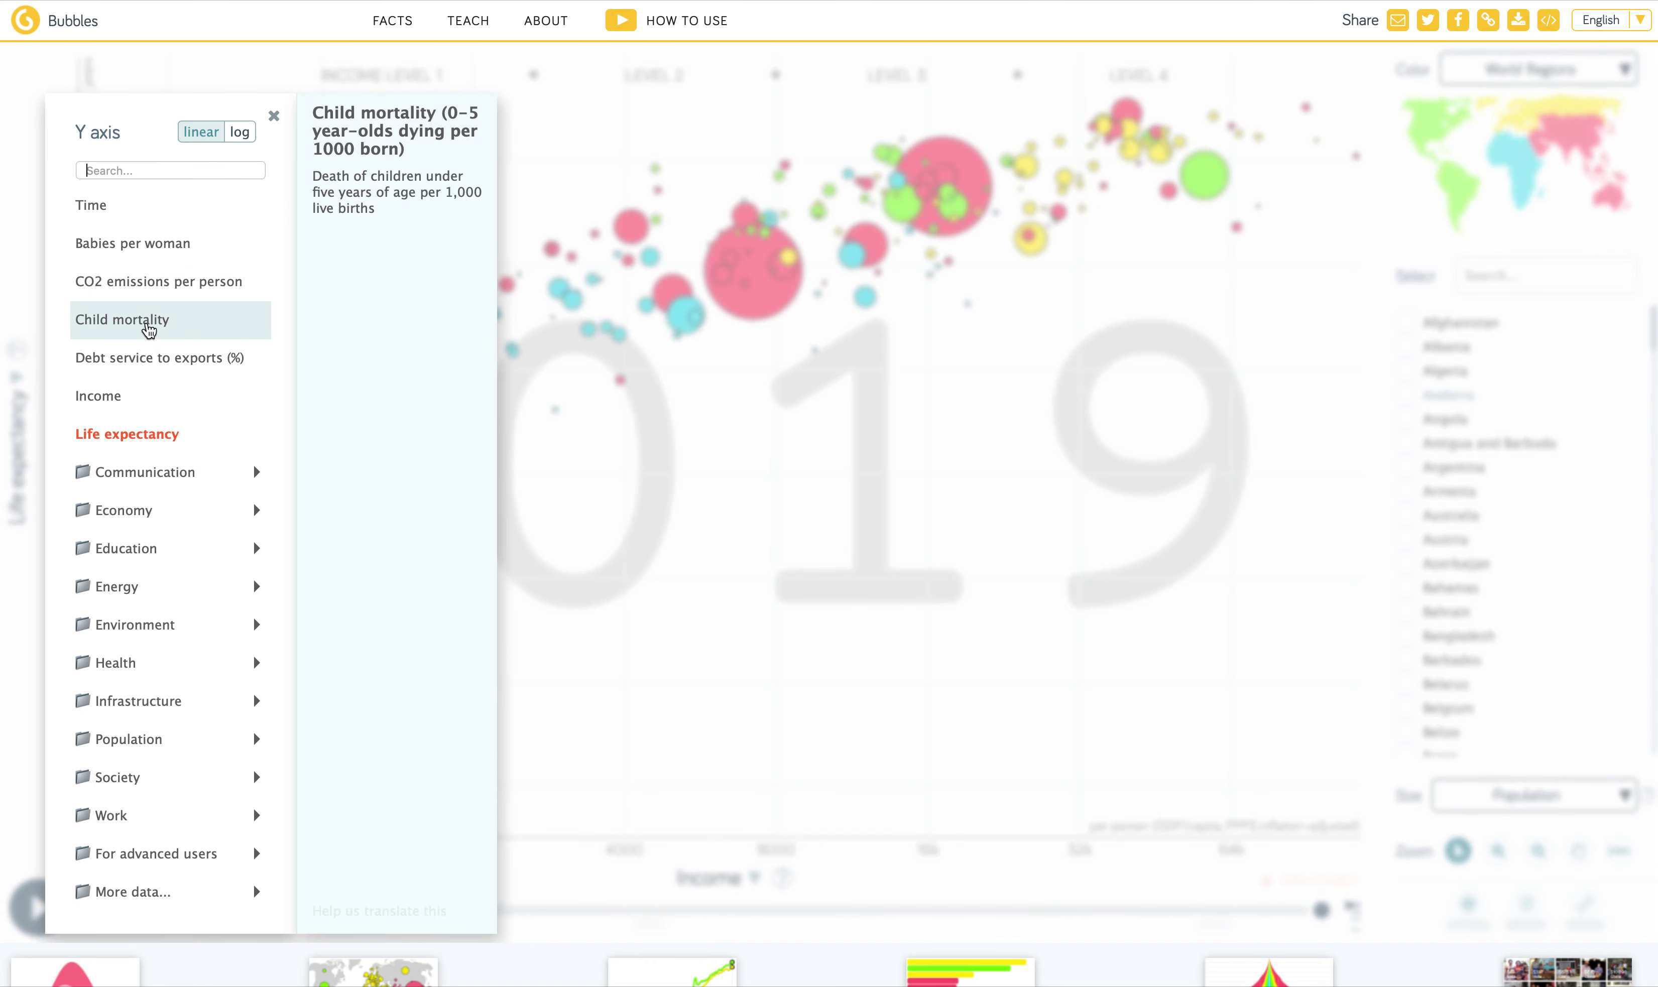
{"action": "left_click", "coordinate": [148, 329]}
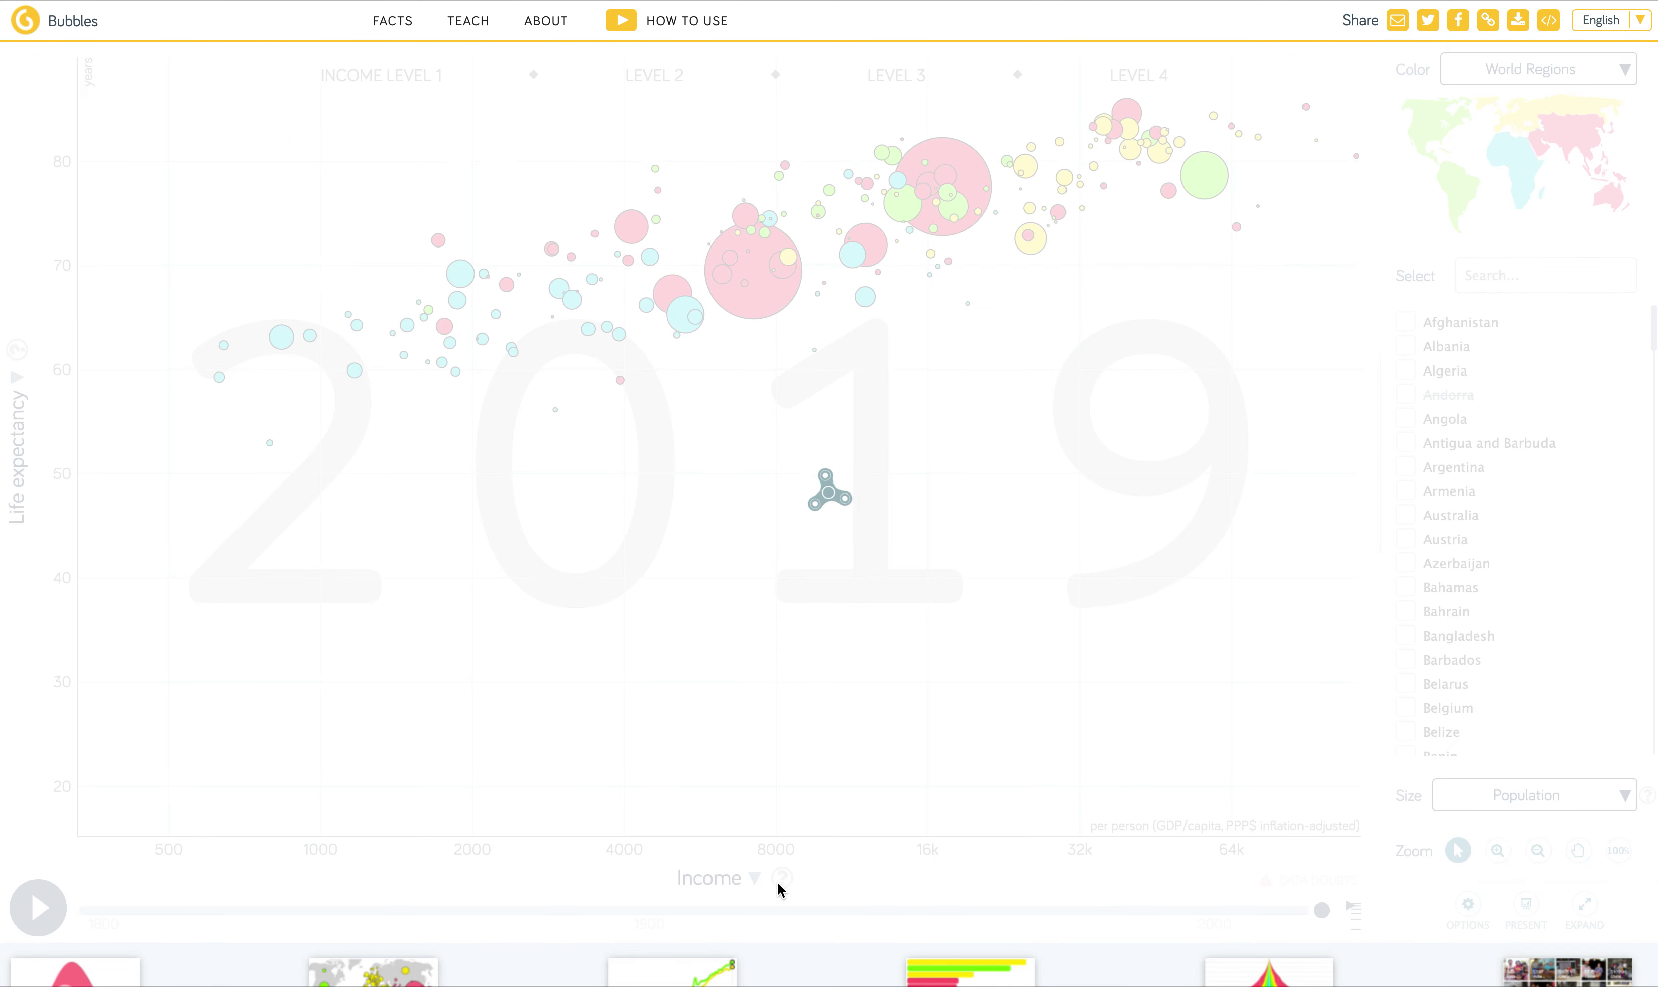
{"action": "left_click", "coordinate": [753, 876]}
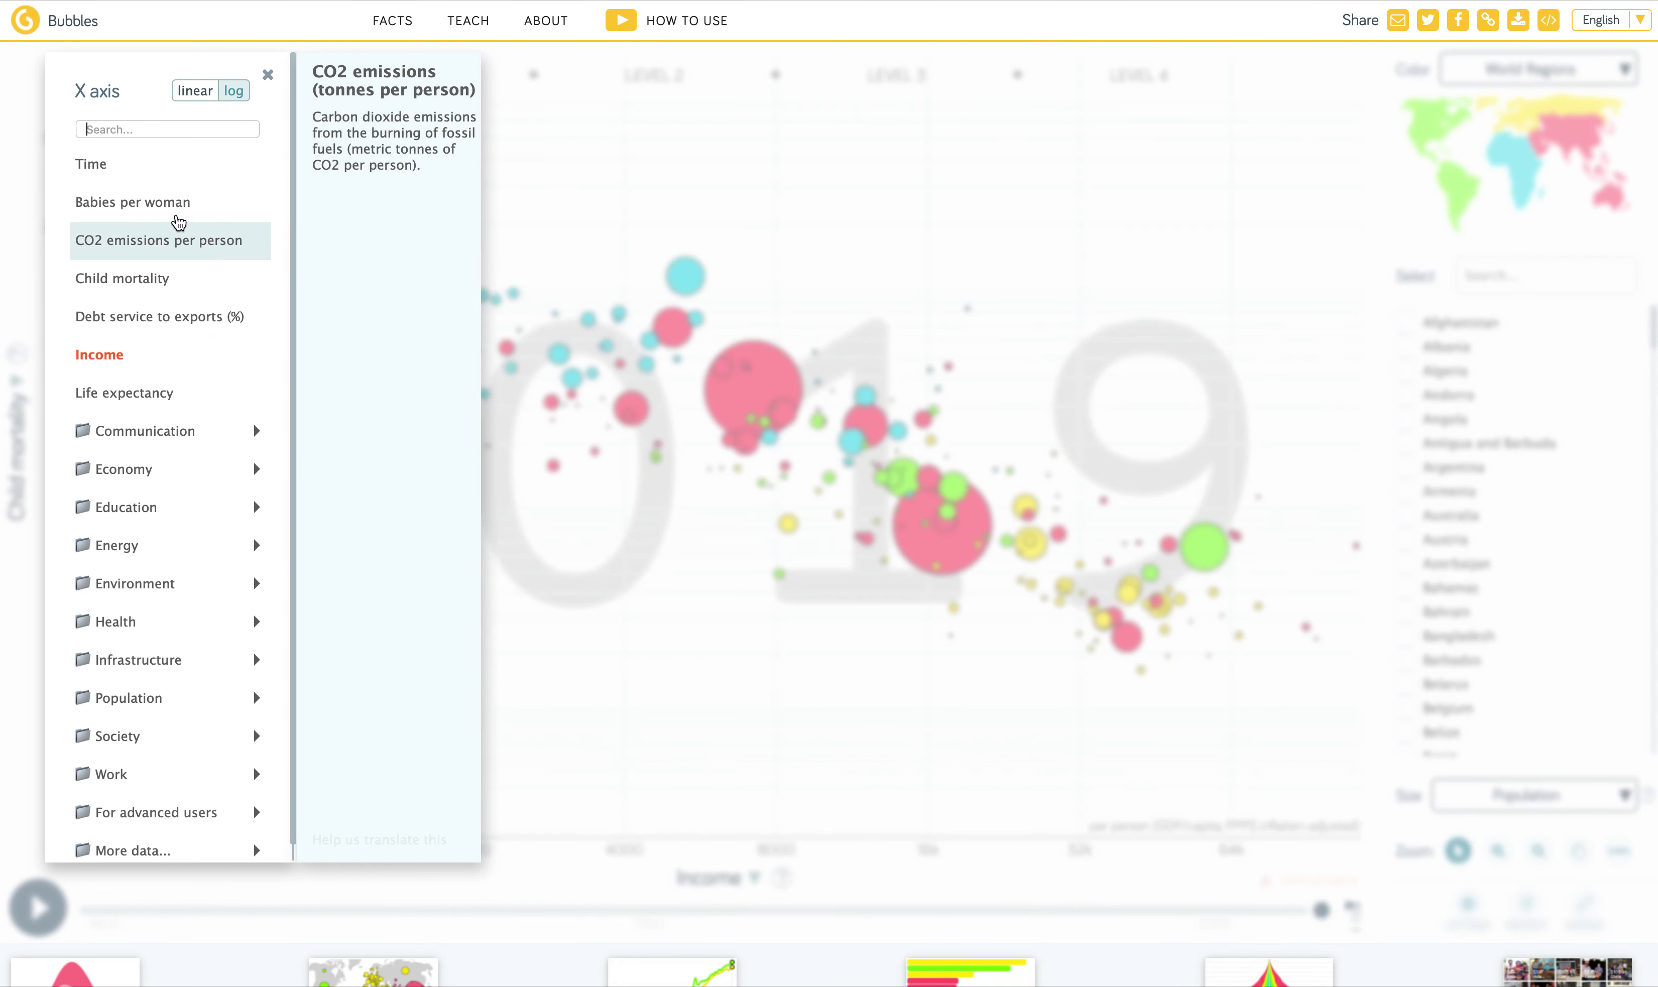
{"action": "left_click", "coordinate": [178, 205]}
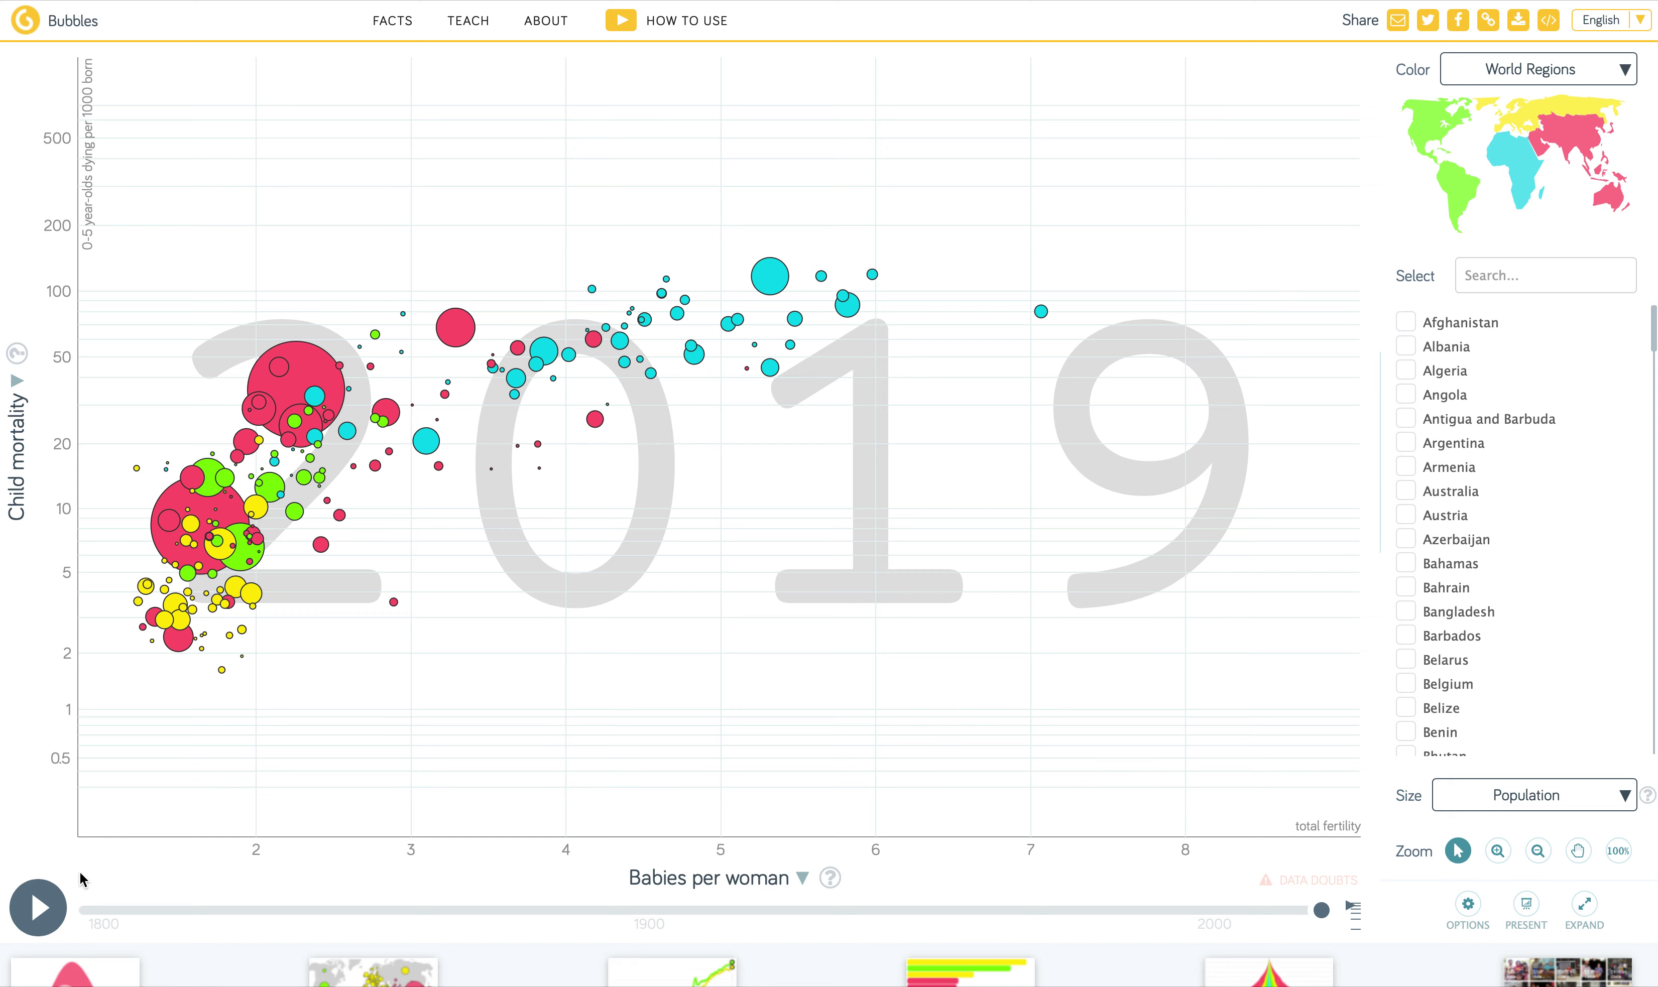
Step: Play the child mortality against babies per woman timeline and pause it at 1915 to examine the lowest bubble
{"action": "left_click", "coordinate": [37, 908]}
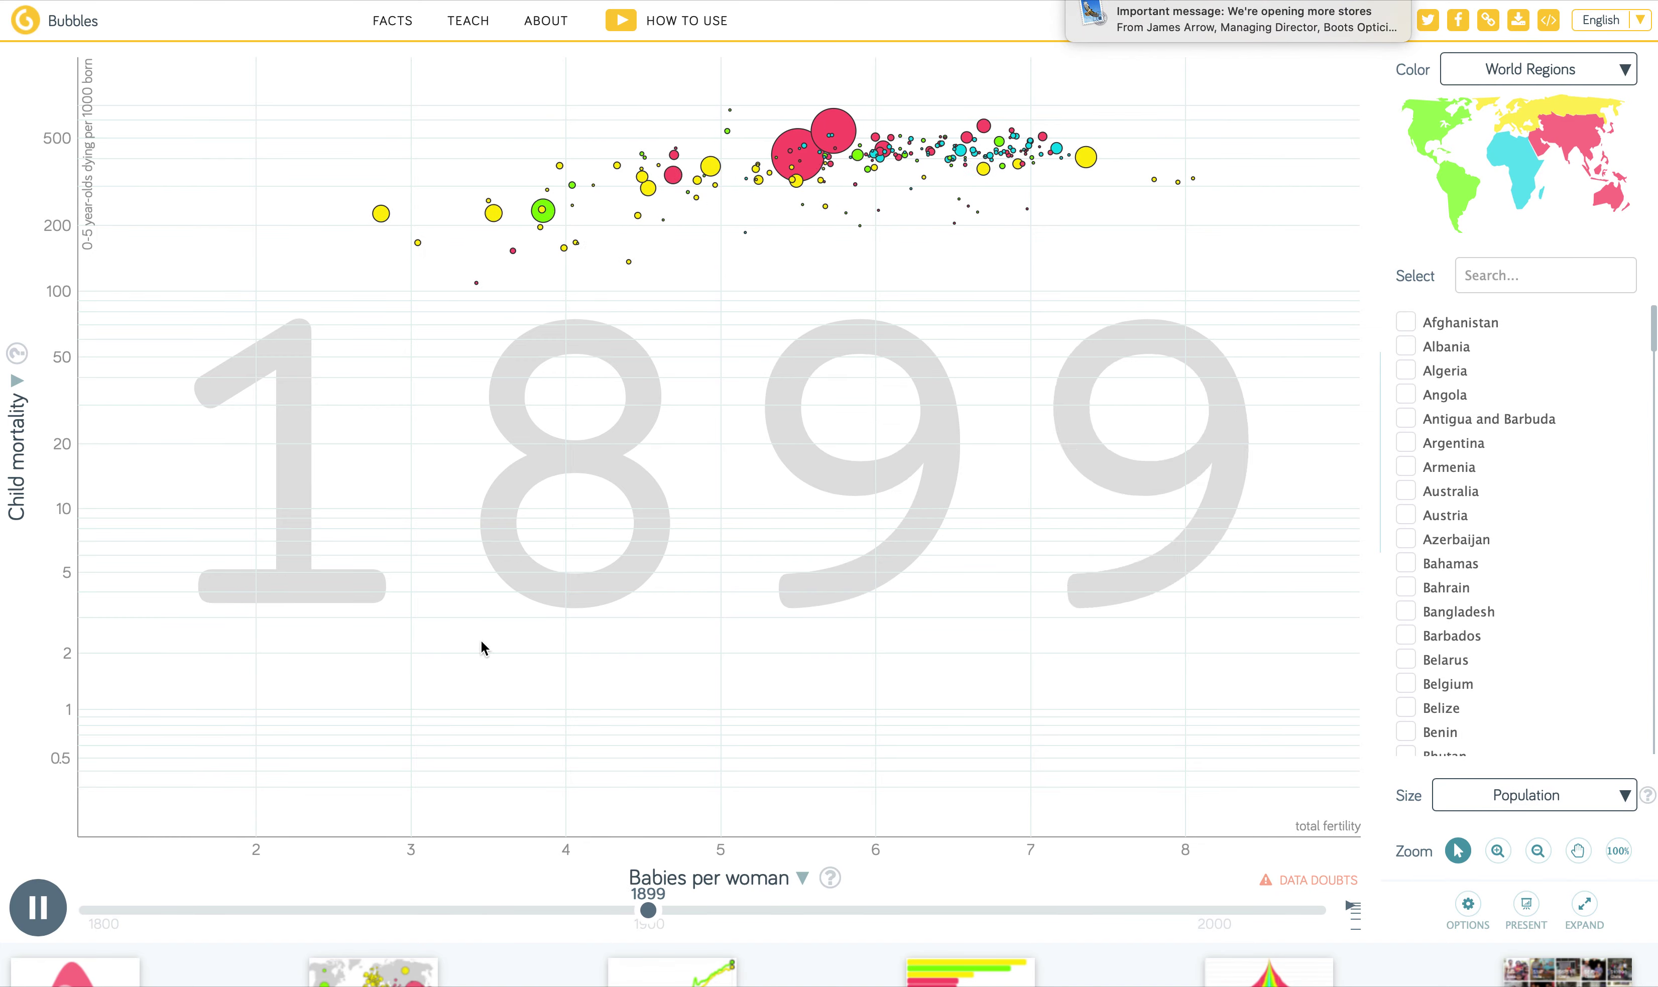
{"action": "left_click", "coordinate": [43, 912]}
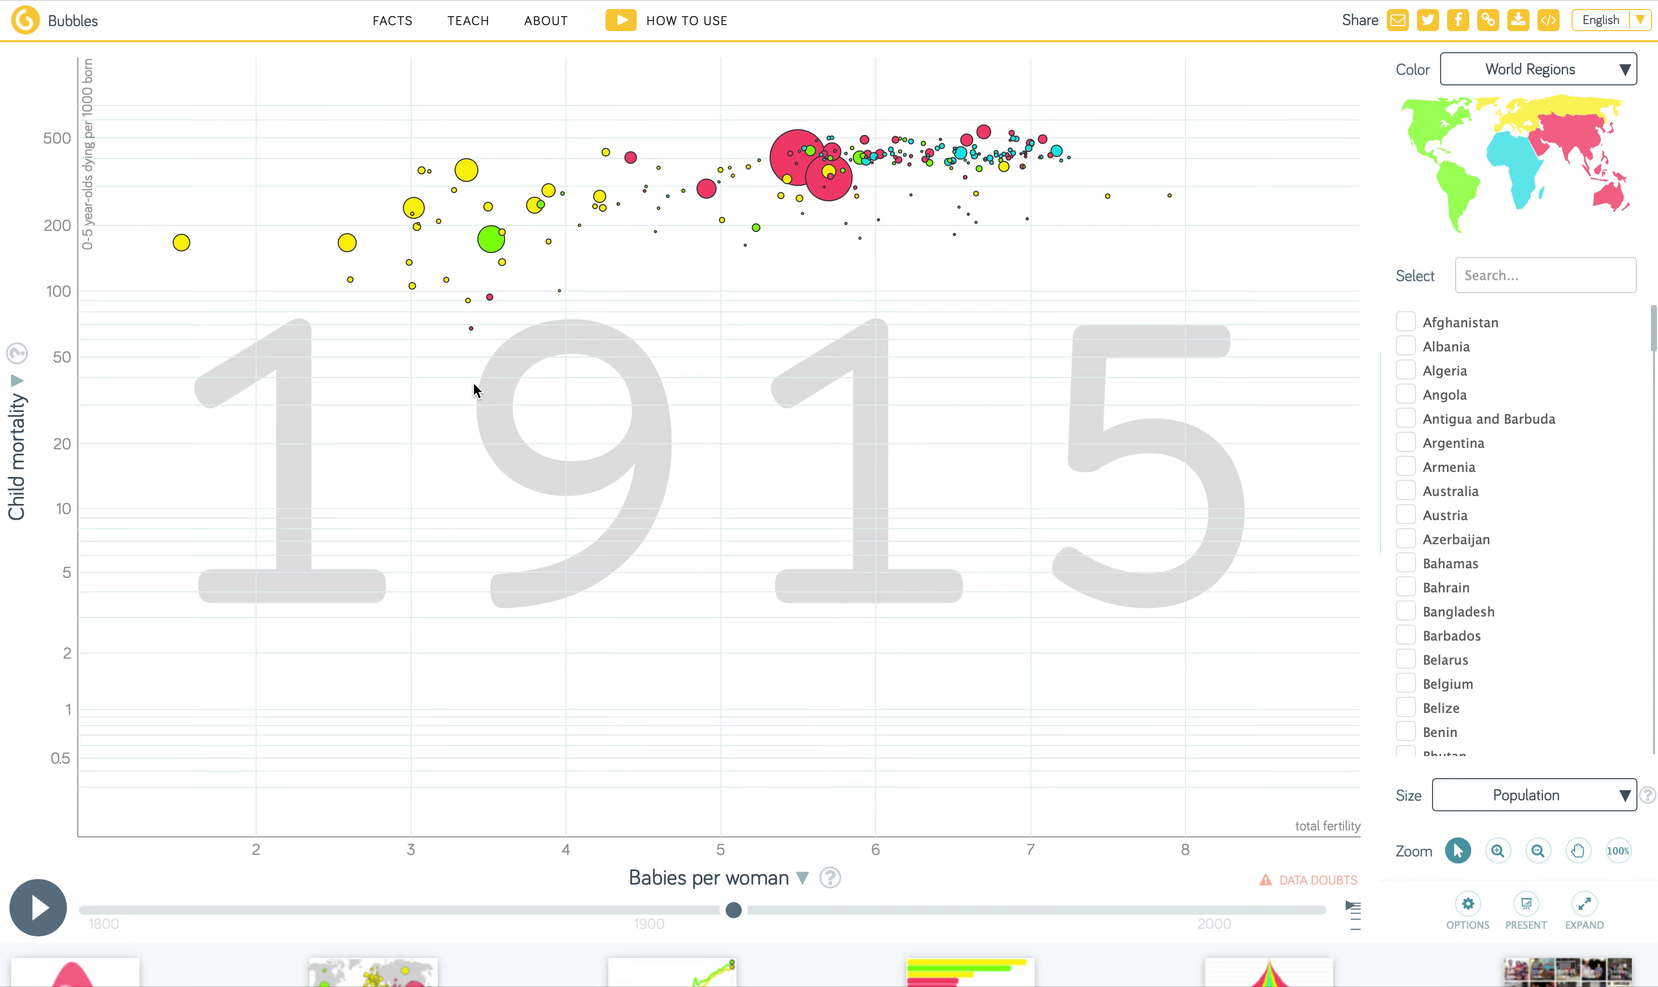
{"action": "mouse_move", "coordinate": [471, 331]}
Step: Resume the timeline, pause at 1977, and play on to 2019 to inspect the largest Asian bubbles
{"action": "left_click", "coordinate": [37, 909]}
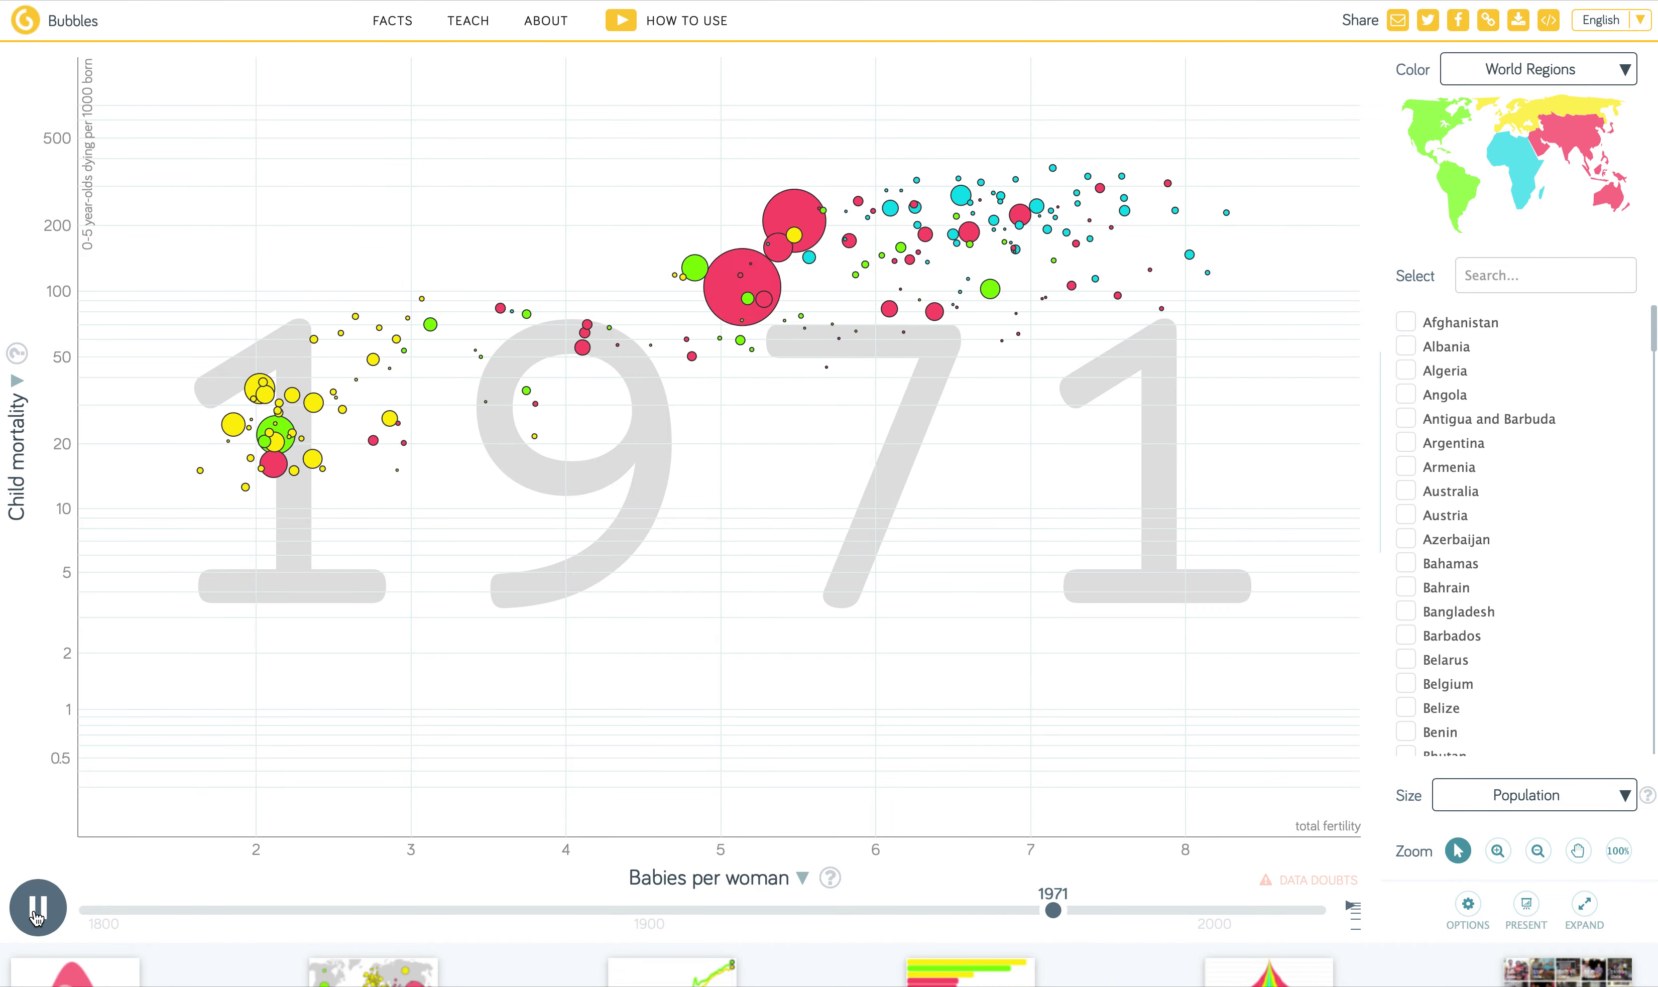
{"action": "left_click", "coordinate": [37, 909]}
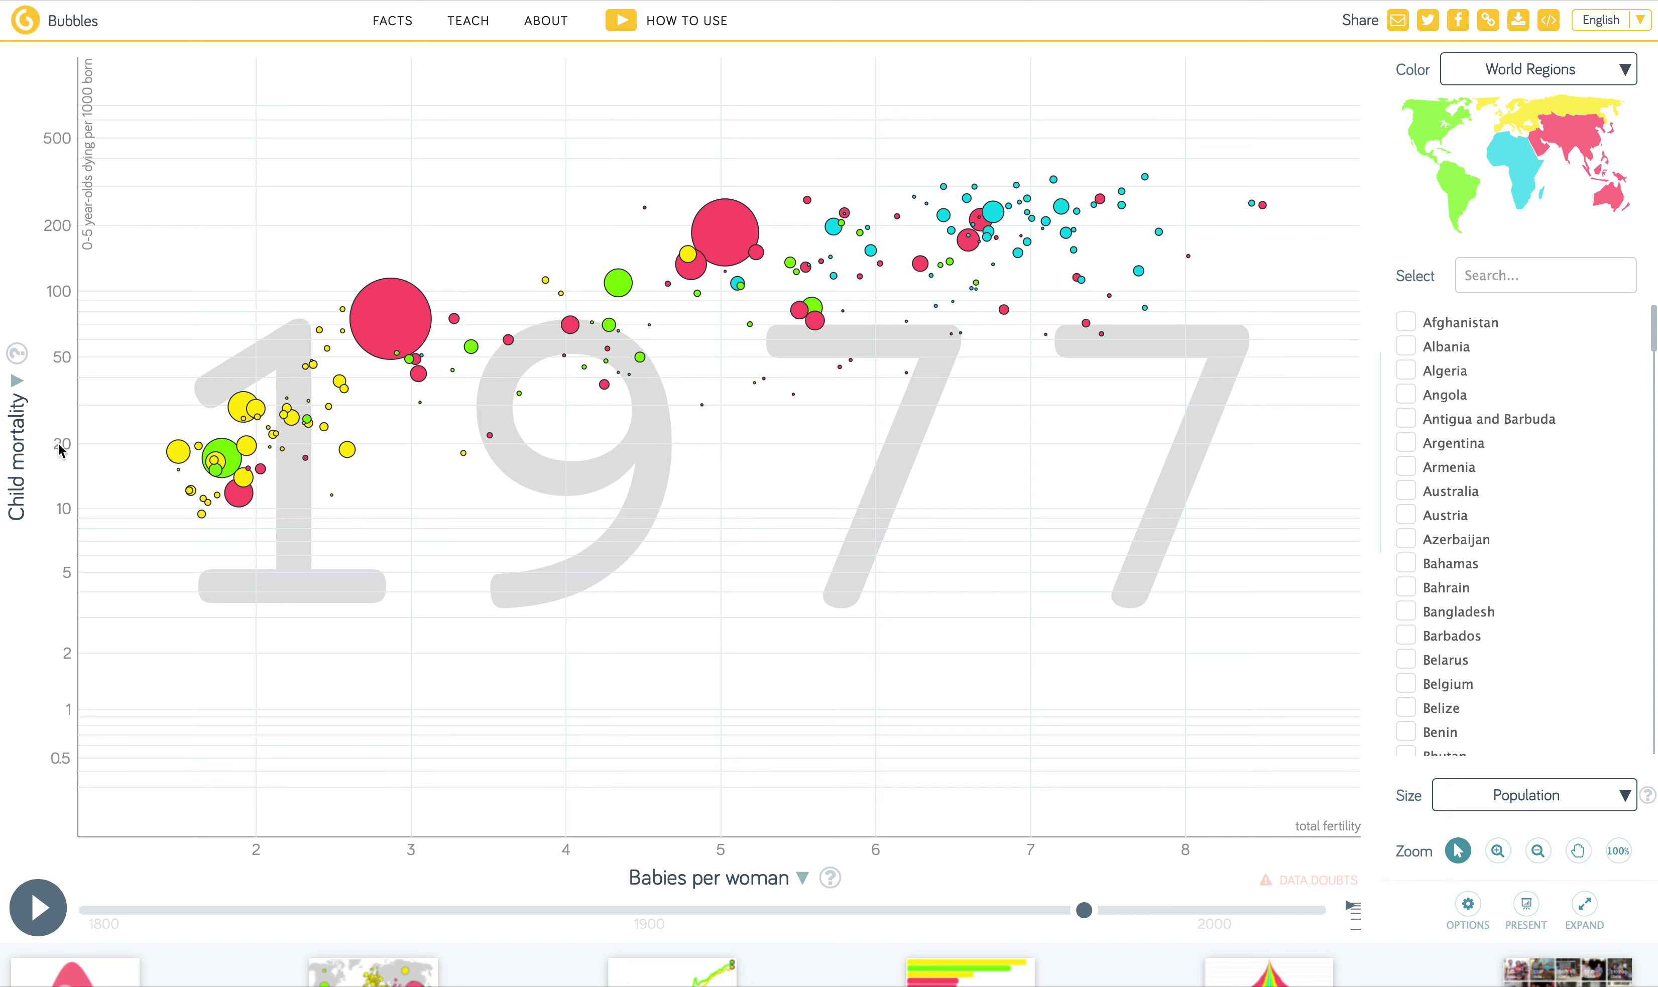
{"action": "left_click", "coordinate": [37, 909]}
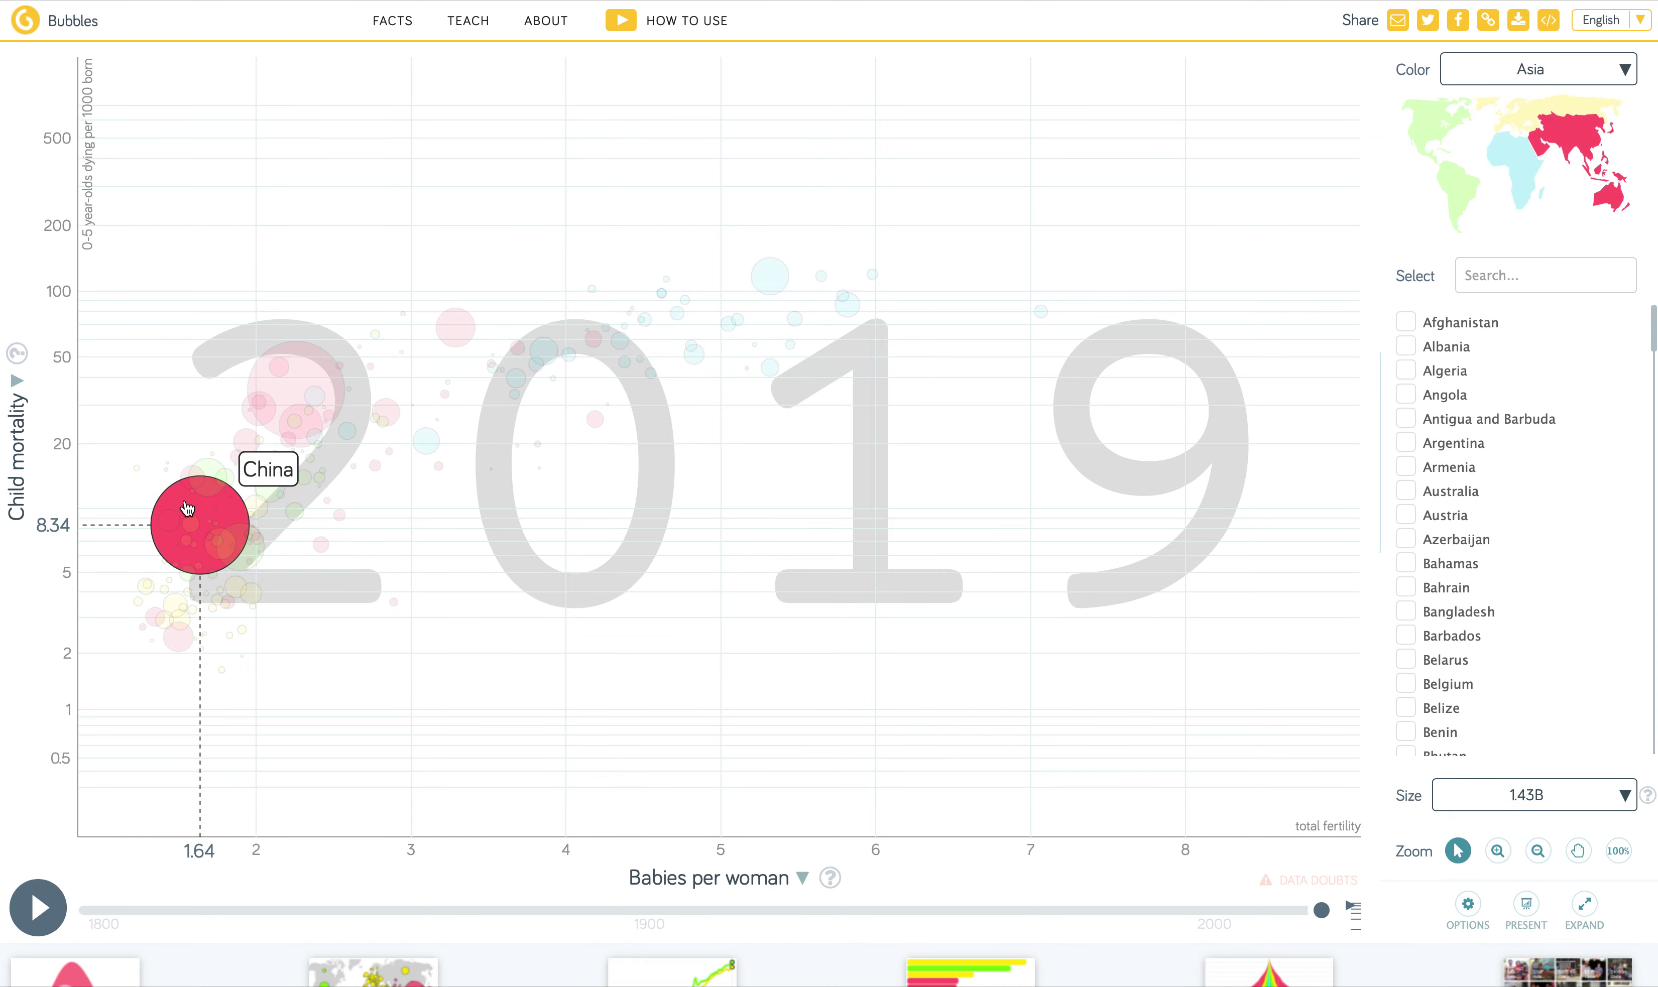
{"action": "mouse_move", "coordinate": [259, 359]}
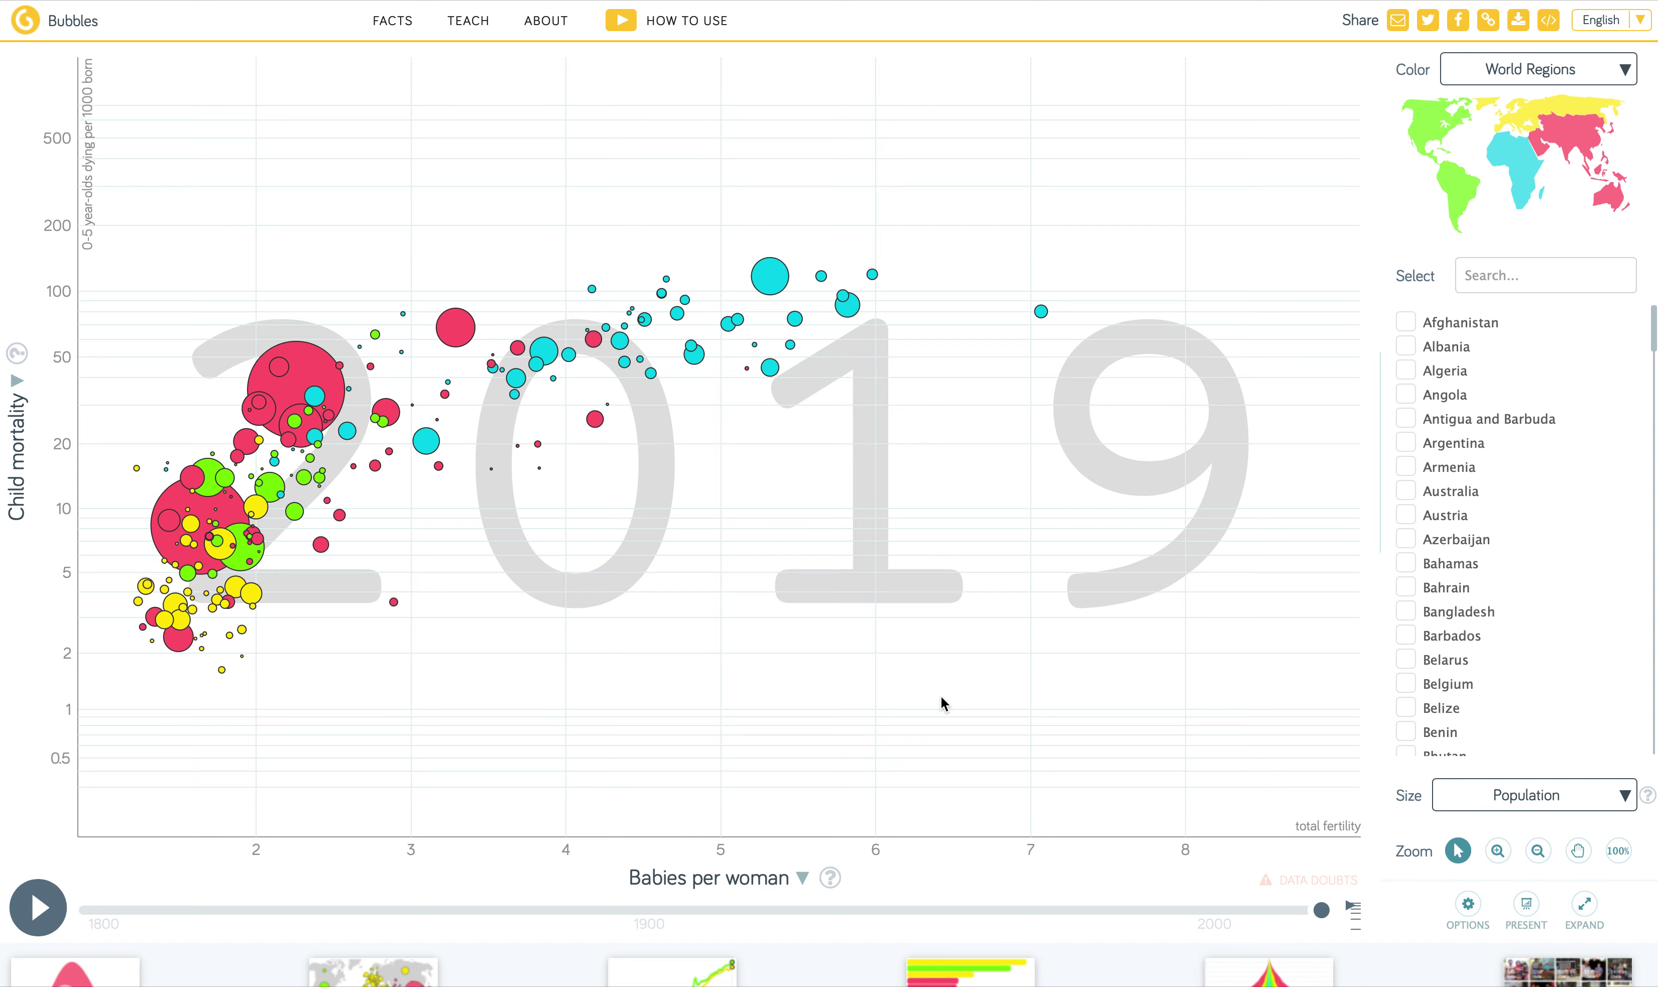
Step: Switch to the Income distribution chart and view the group options for the Asia region without applying any
{"action": "scroll", "coordinate": [833, 663], "scroll_direction": "down", "scroll_amount": 5}
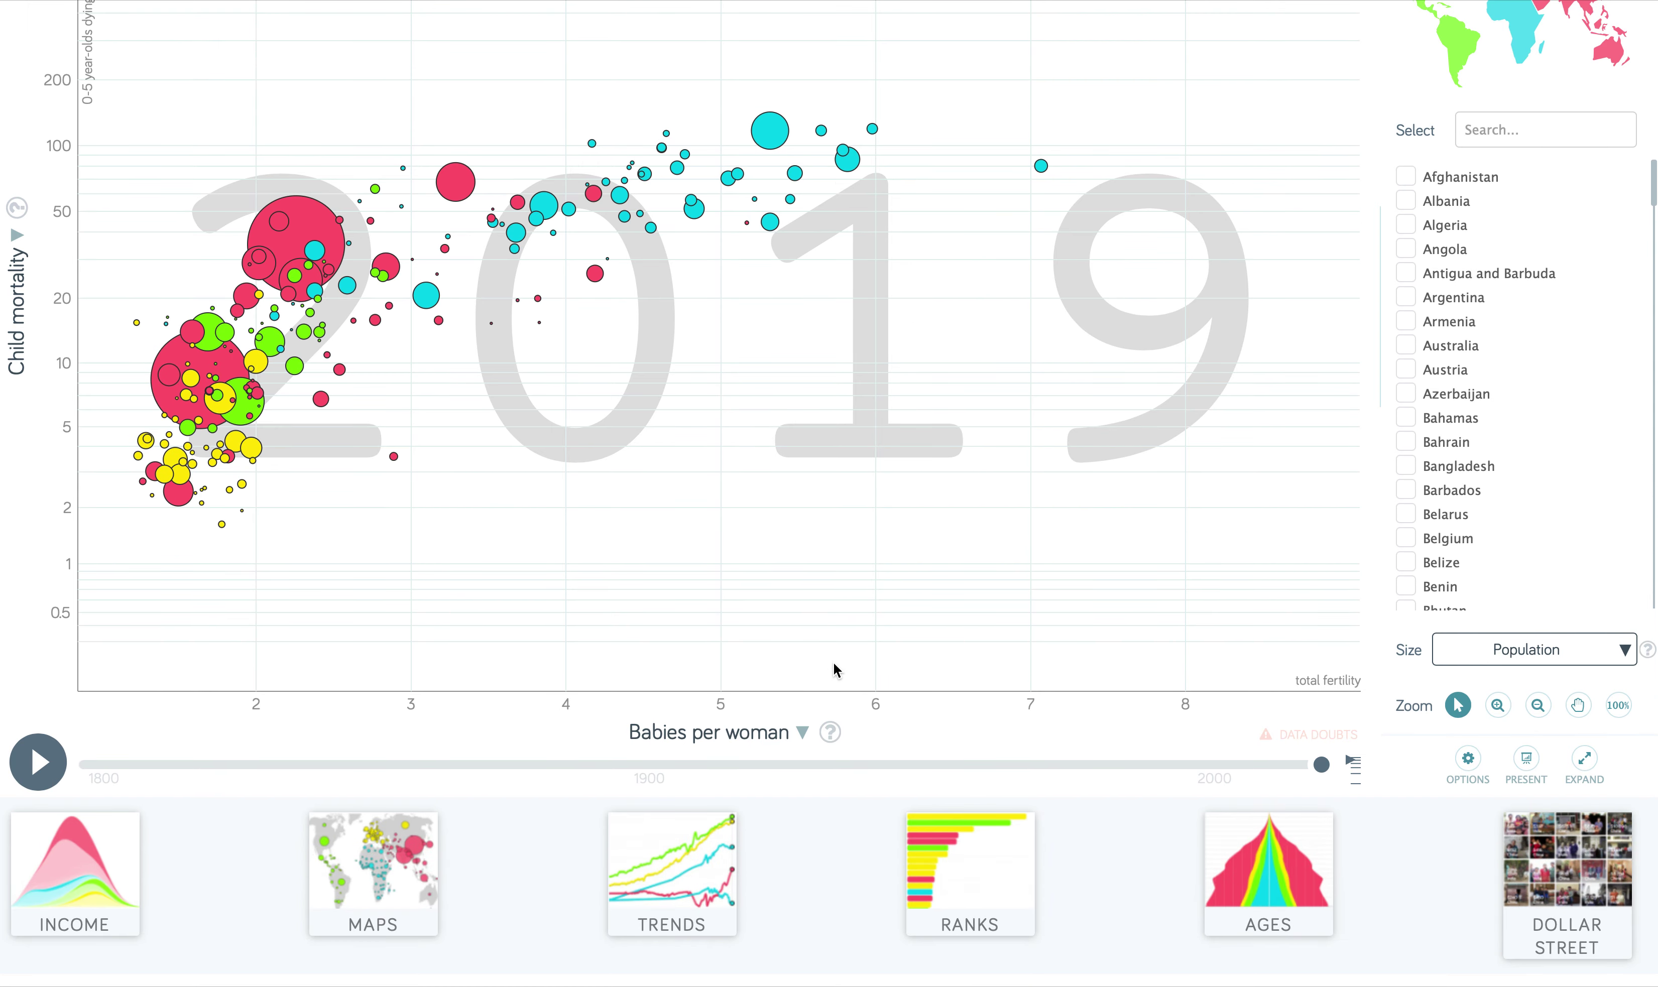
{"action": "left_click", "coordinate": [81, 718]}
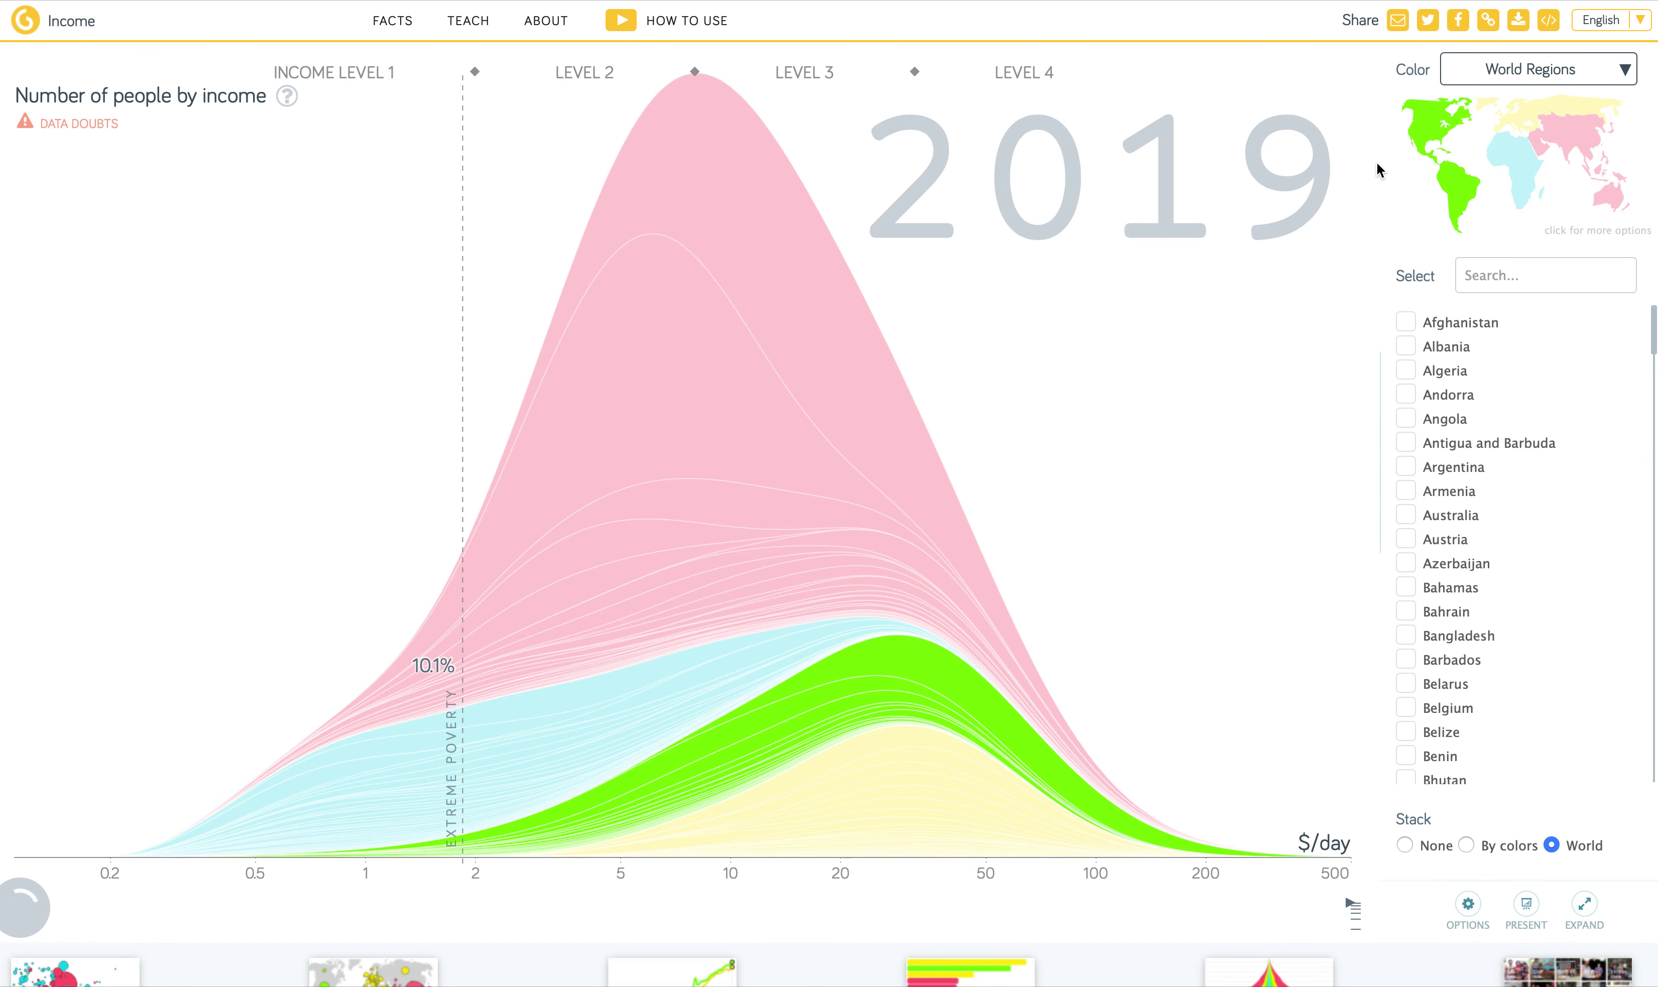
{"action": "left_click", "coordinate": [1581, 142]}
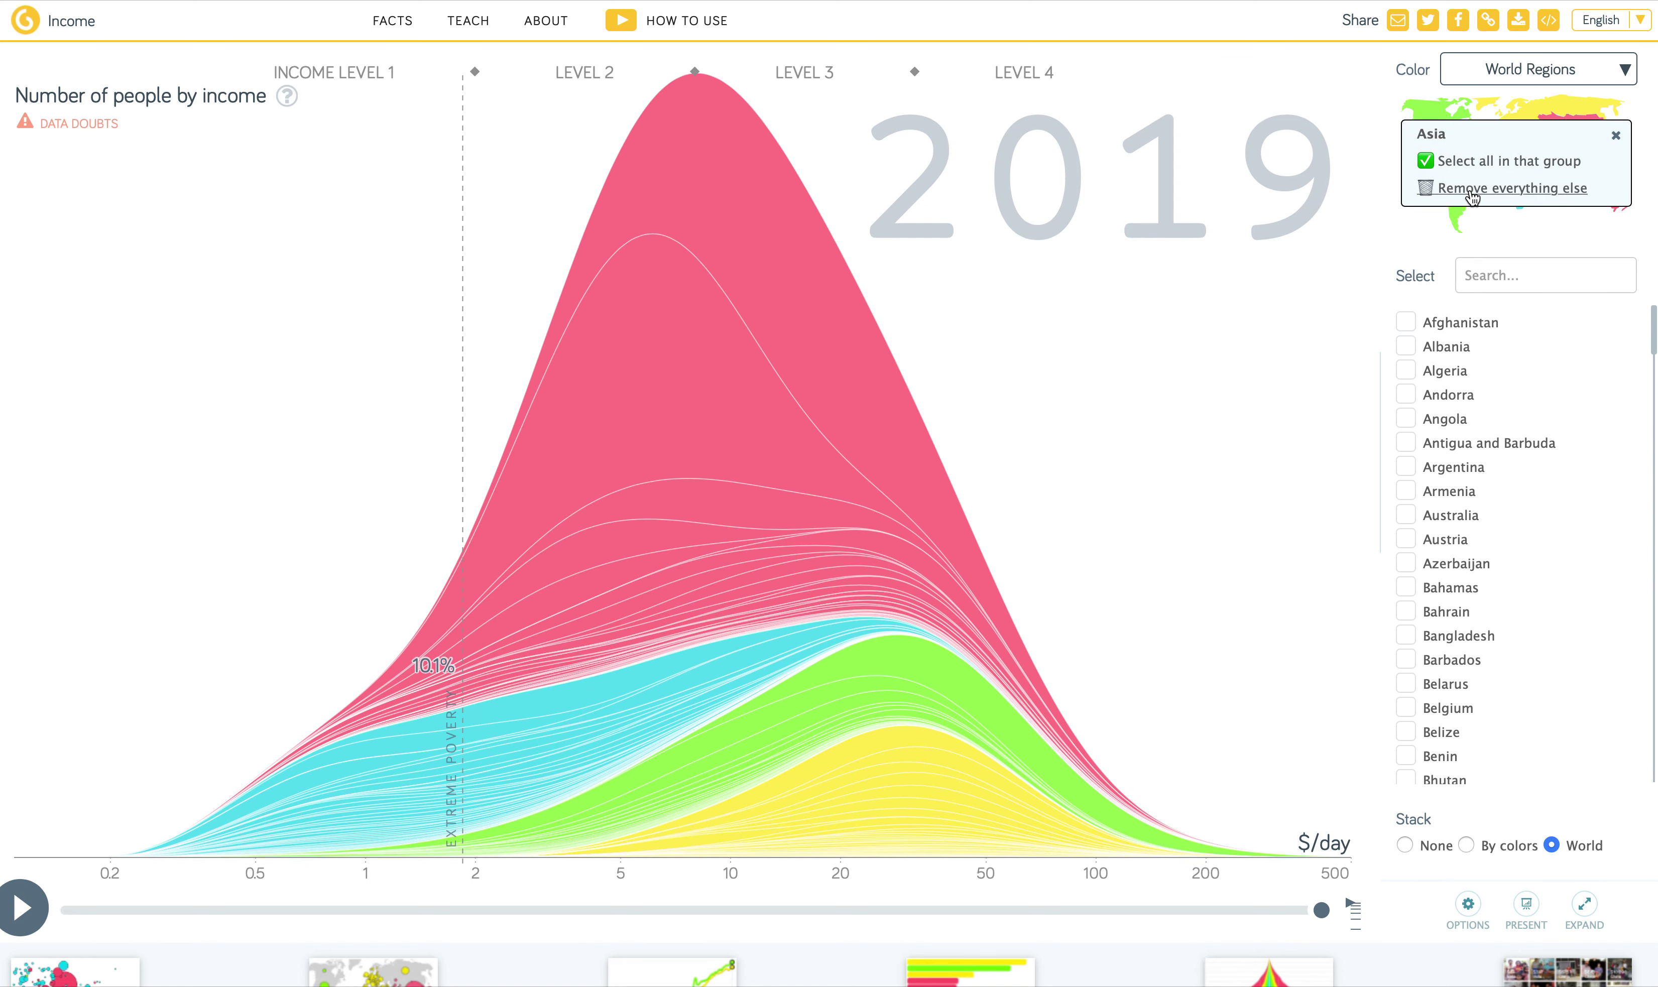
{"action": "left_click", "coordinate": [1615, 136]}
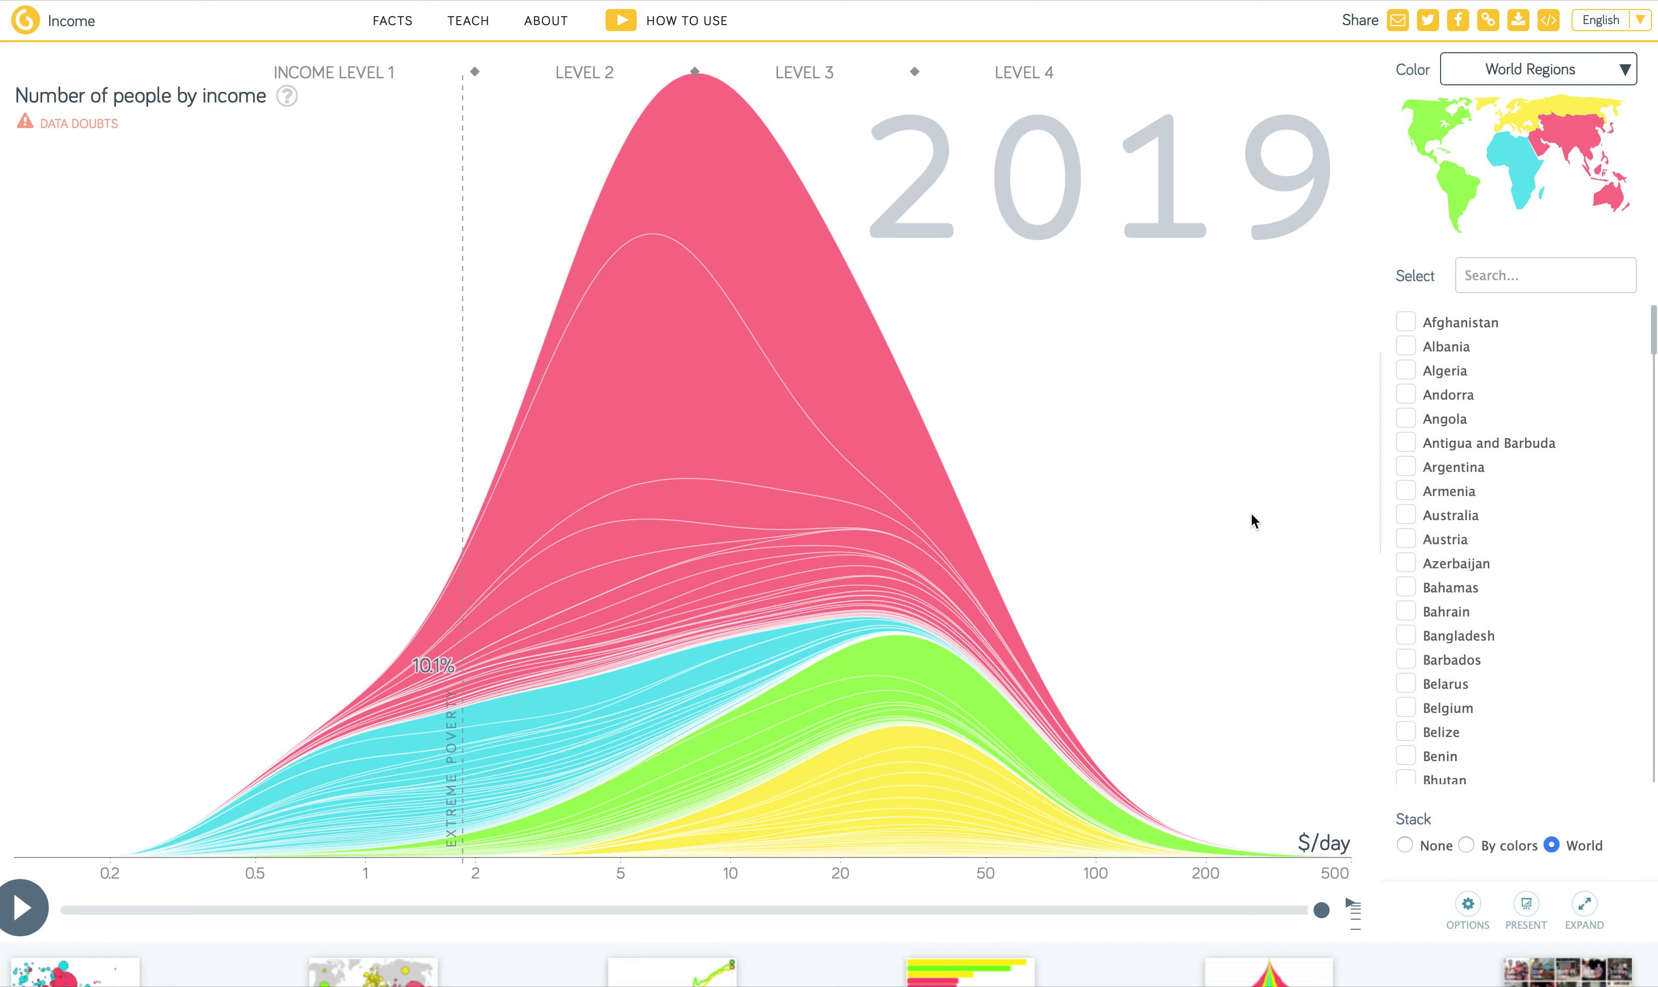
Step: Play the Income chart's timeline to watch how the number of people by income changes
{"action": "scroll", "coordinate": [1251, 521], "scroll_direction": "down", "scroll_amount": 3}
{"action": "scroll", "coordinate": [1252, 521], "scroll_direction": "up", "scroll_amount": 3}
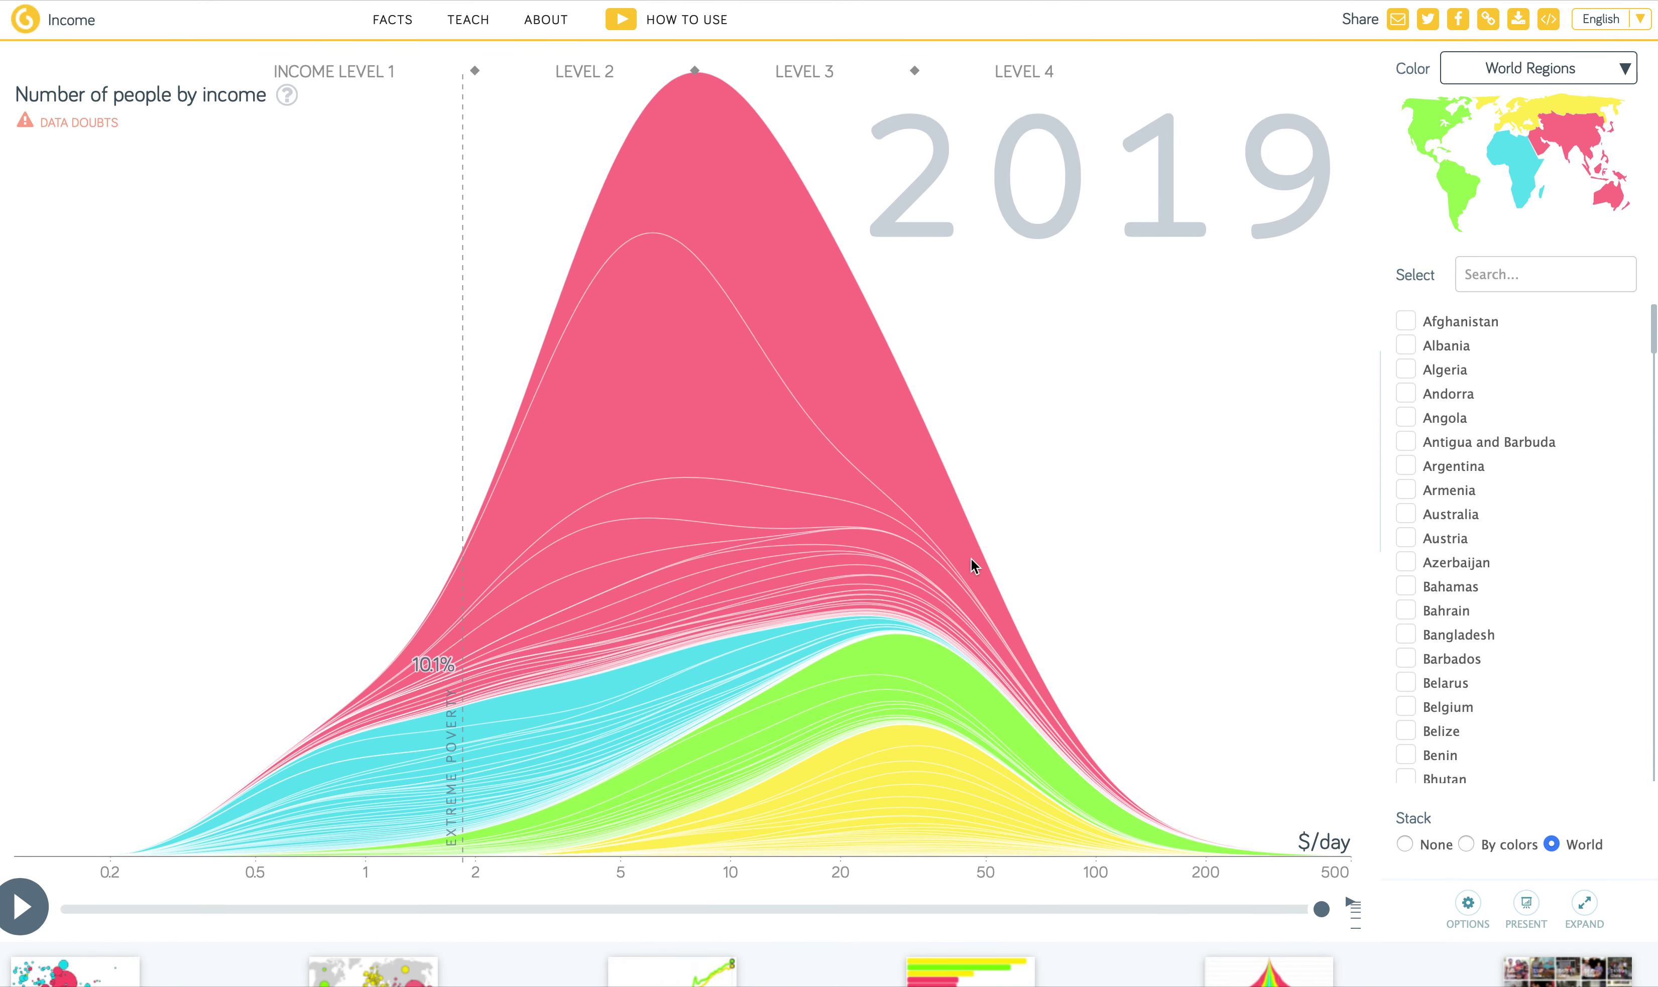
{"action": "left_click", "coordinate": [25, 909]}
Step: Switch to the Maps chart, view its bubble size indicators, and set the bubble size to Median age
{"action": "scroll", "coordinate": [249, 864], "scroll_direction": "down", "scroll_amount": 5}
{"action": "left_click", "coordinate": [388, 575]}
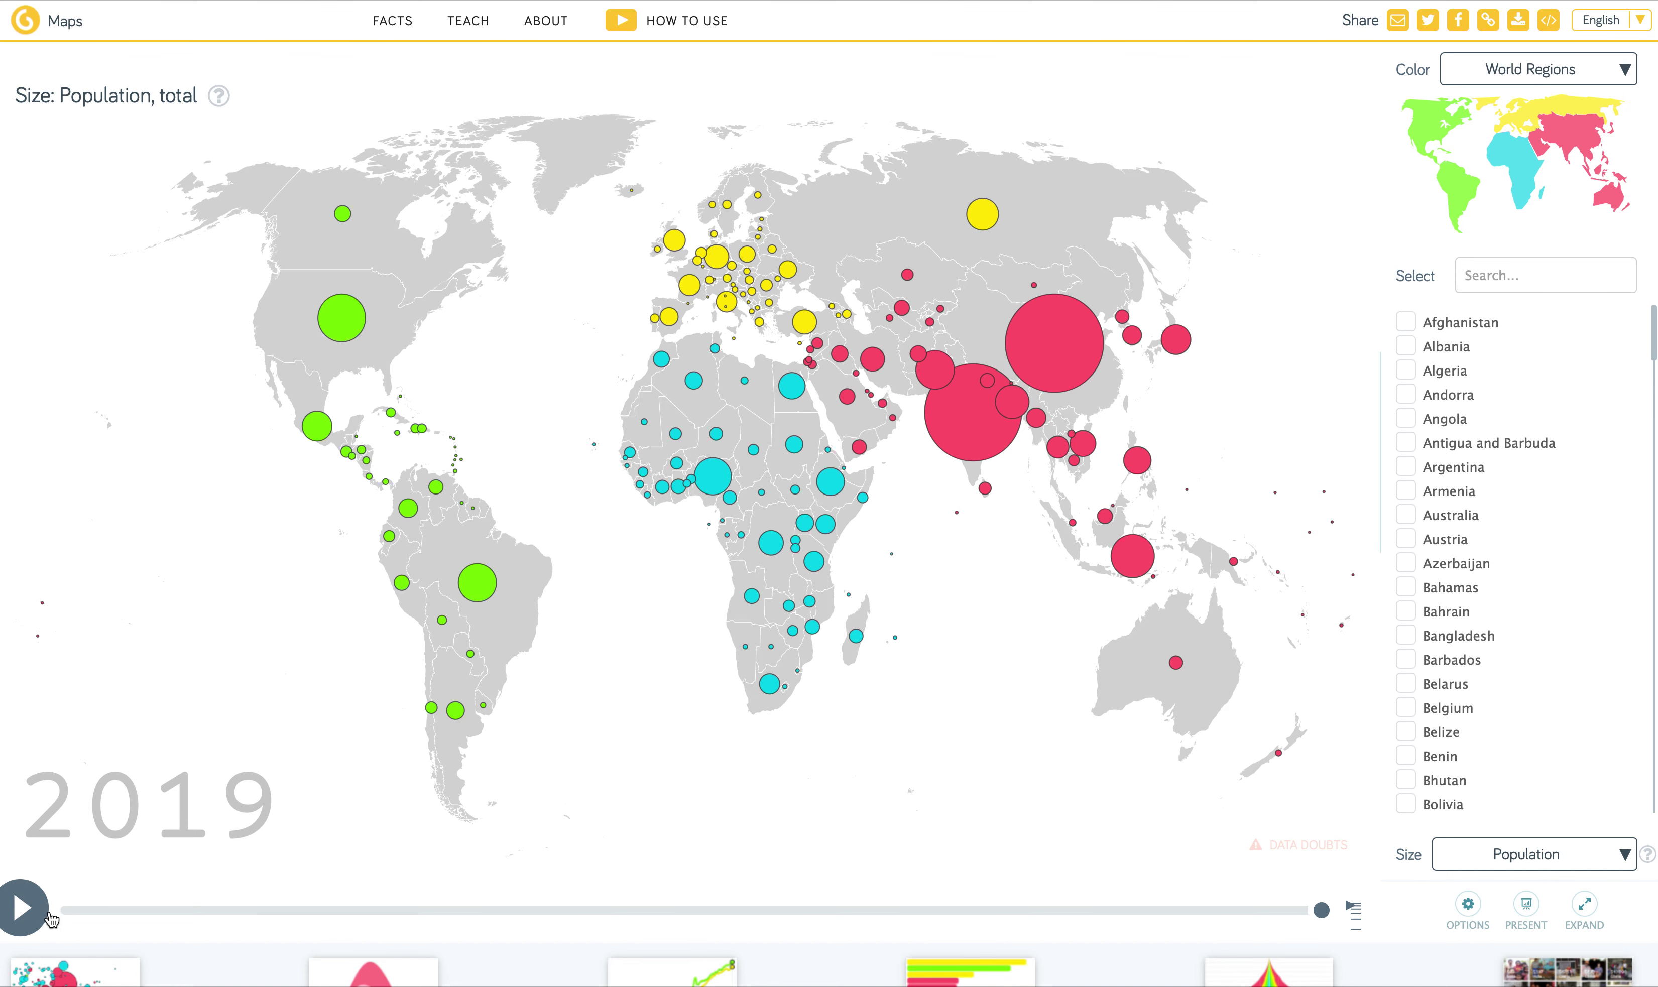
{"action": "left_click", "coordinate": [1588, 856]}
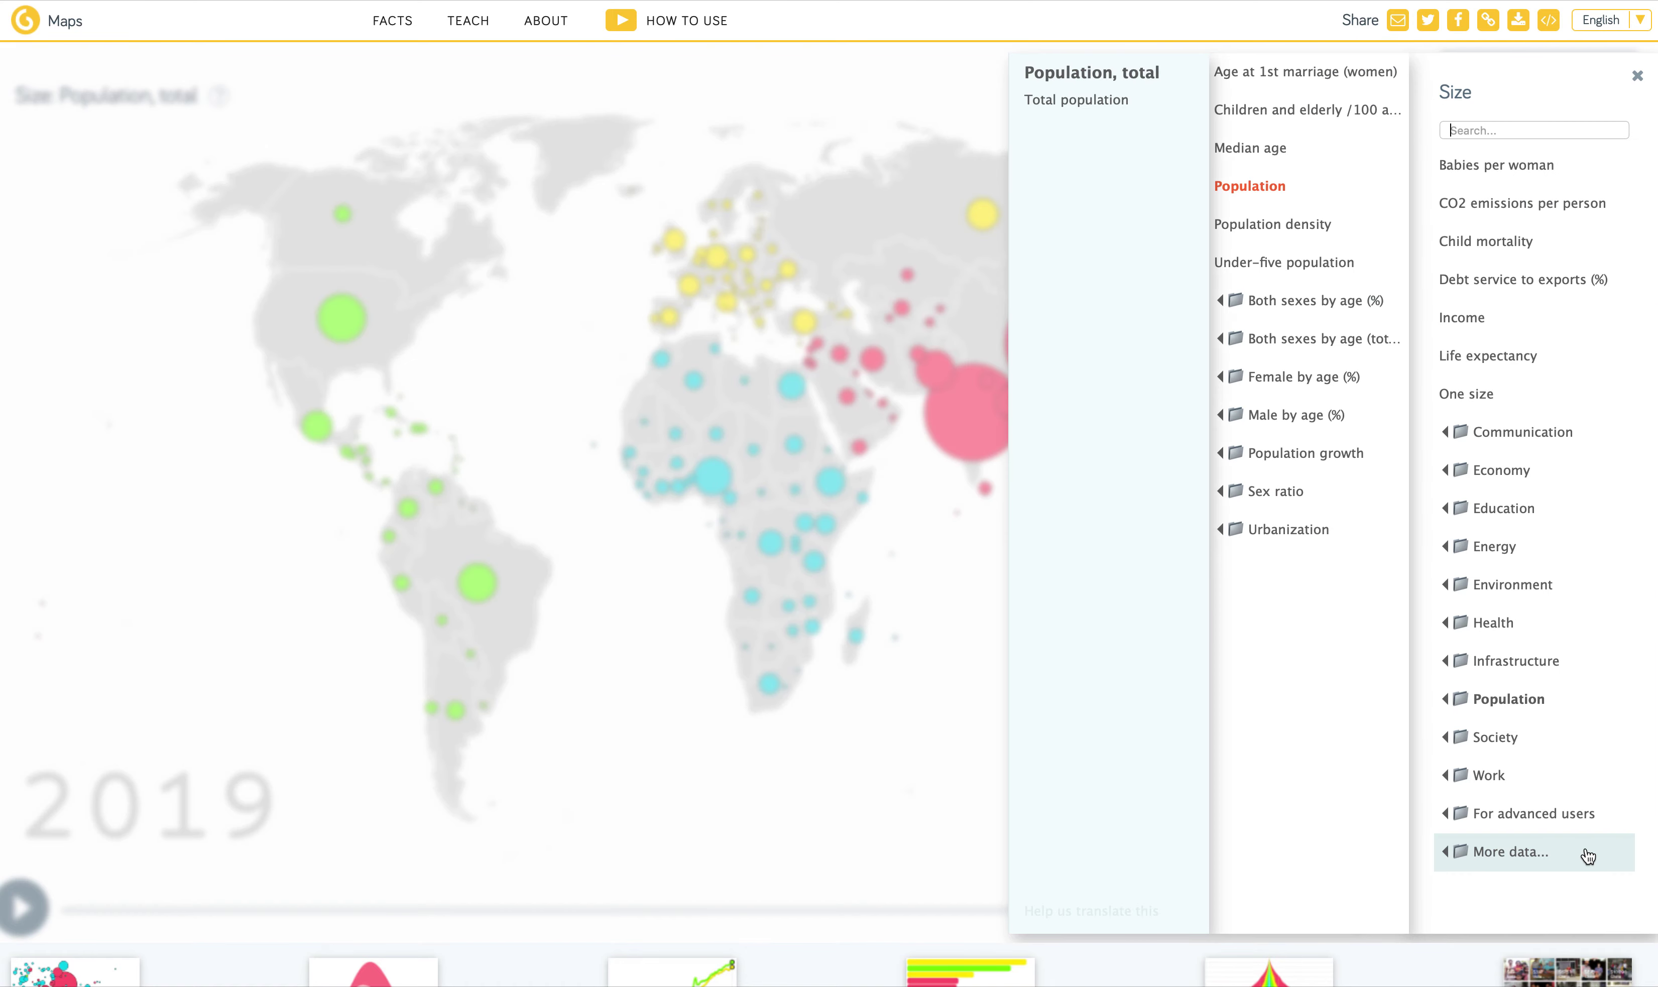
{"action": "left_click", "coordinate": [1636, 77]}
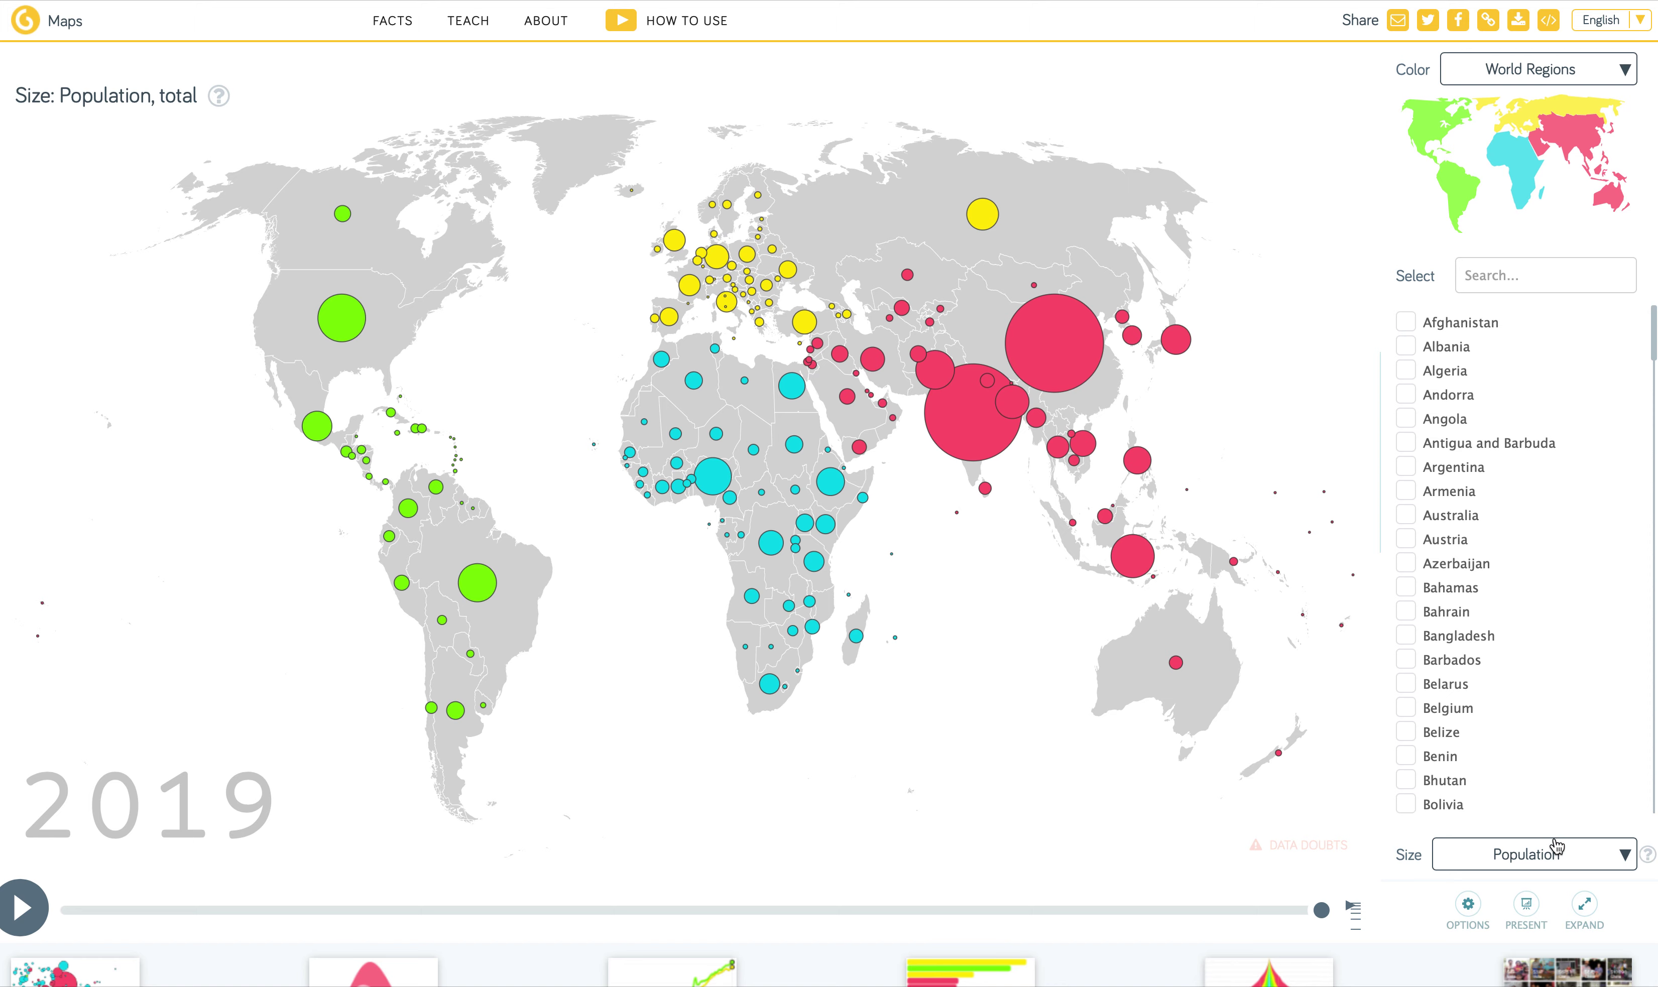
{"action": "left_click", "coordinate": [1622, 860]}
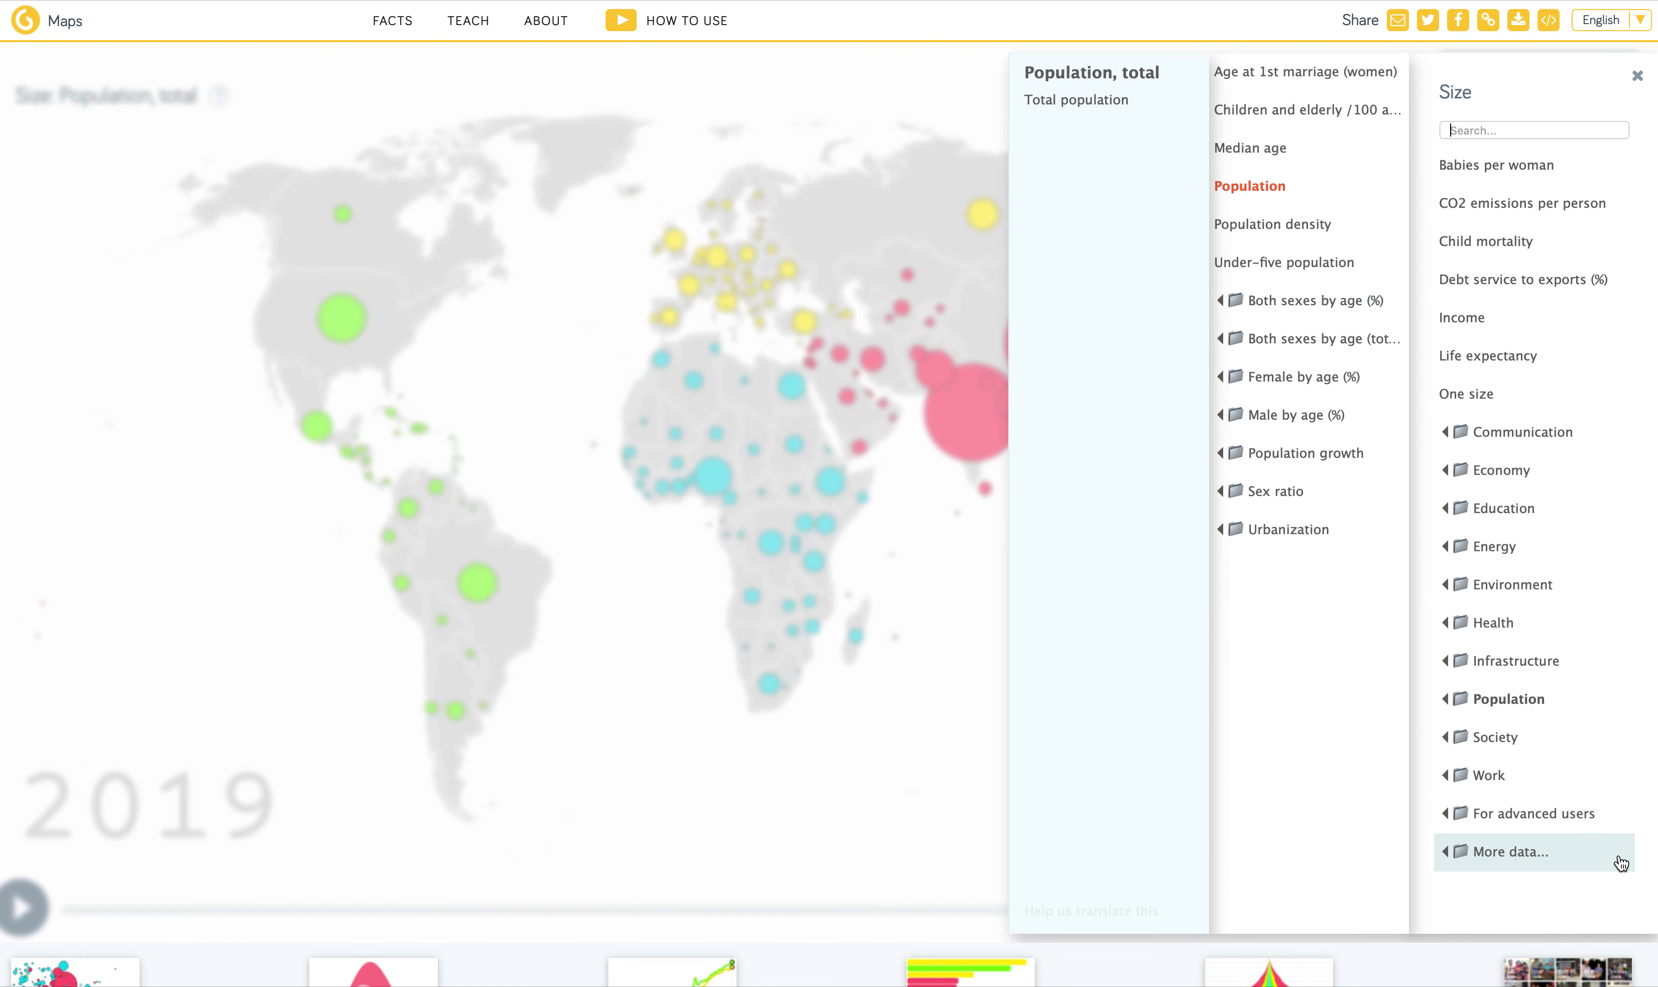
{"action": "left_click", "coordinate": [1274, 151]}
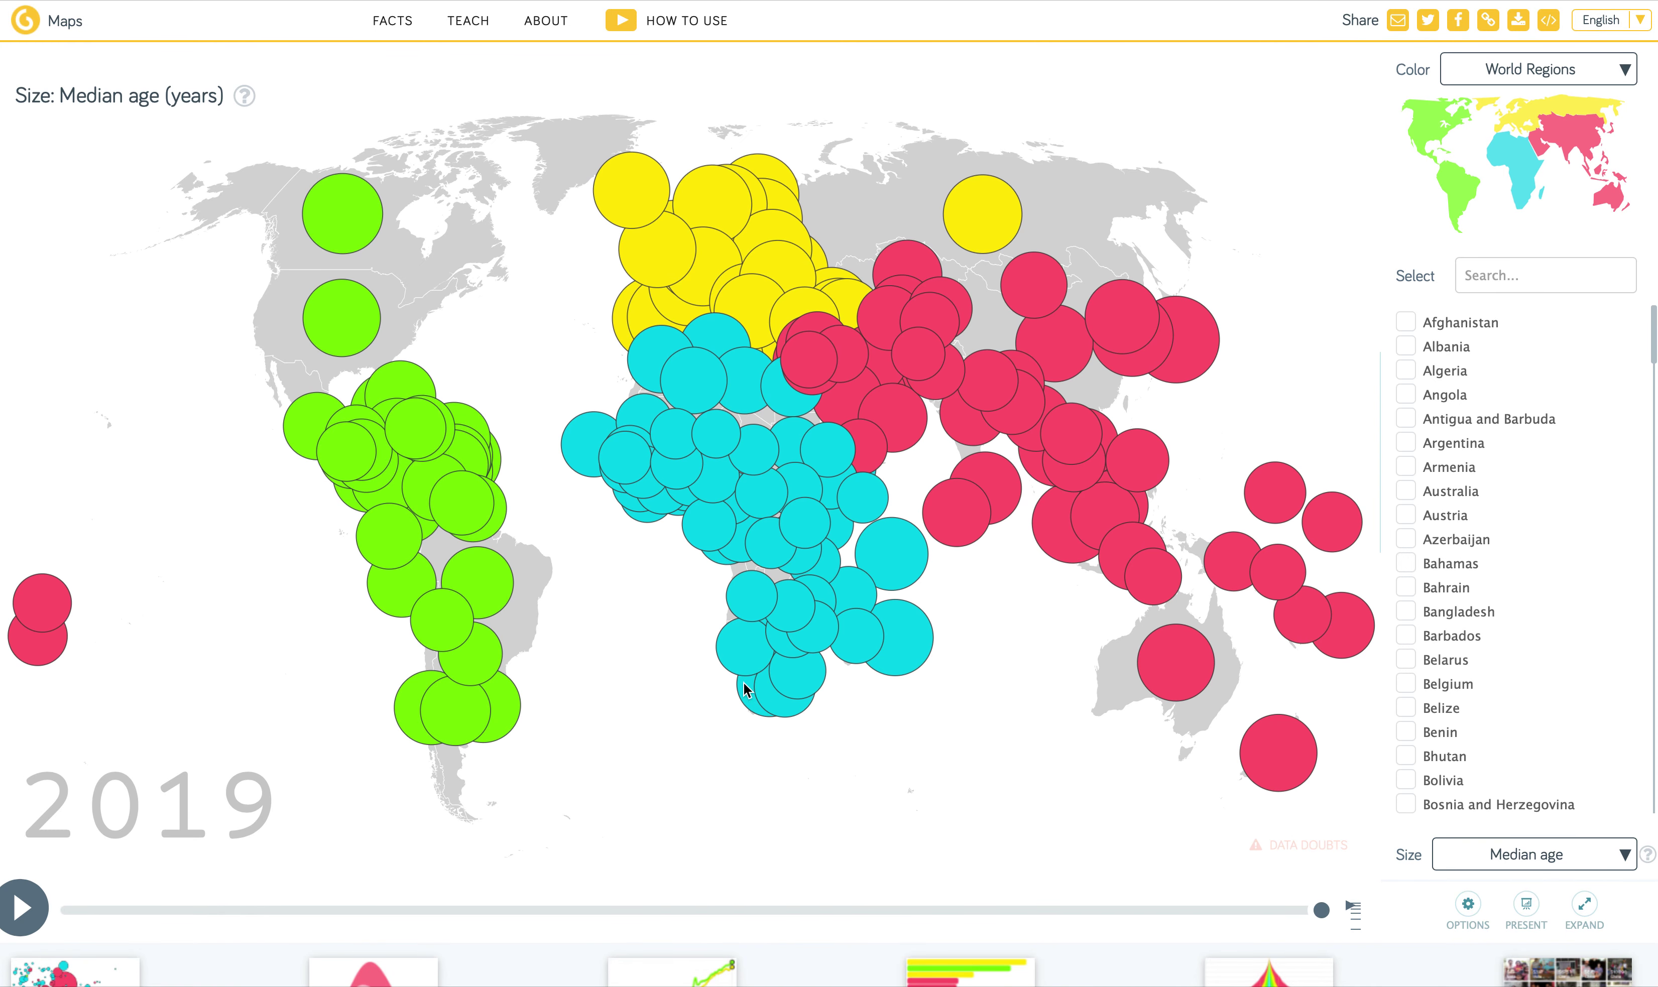
Step: Inspect the median age of individual countries such as Canada on the map and play the timeline
{"action": "mouse_move", "coordinate": [351, 228]}
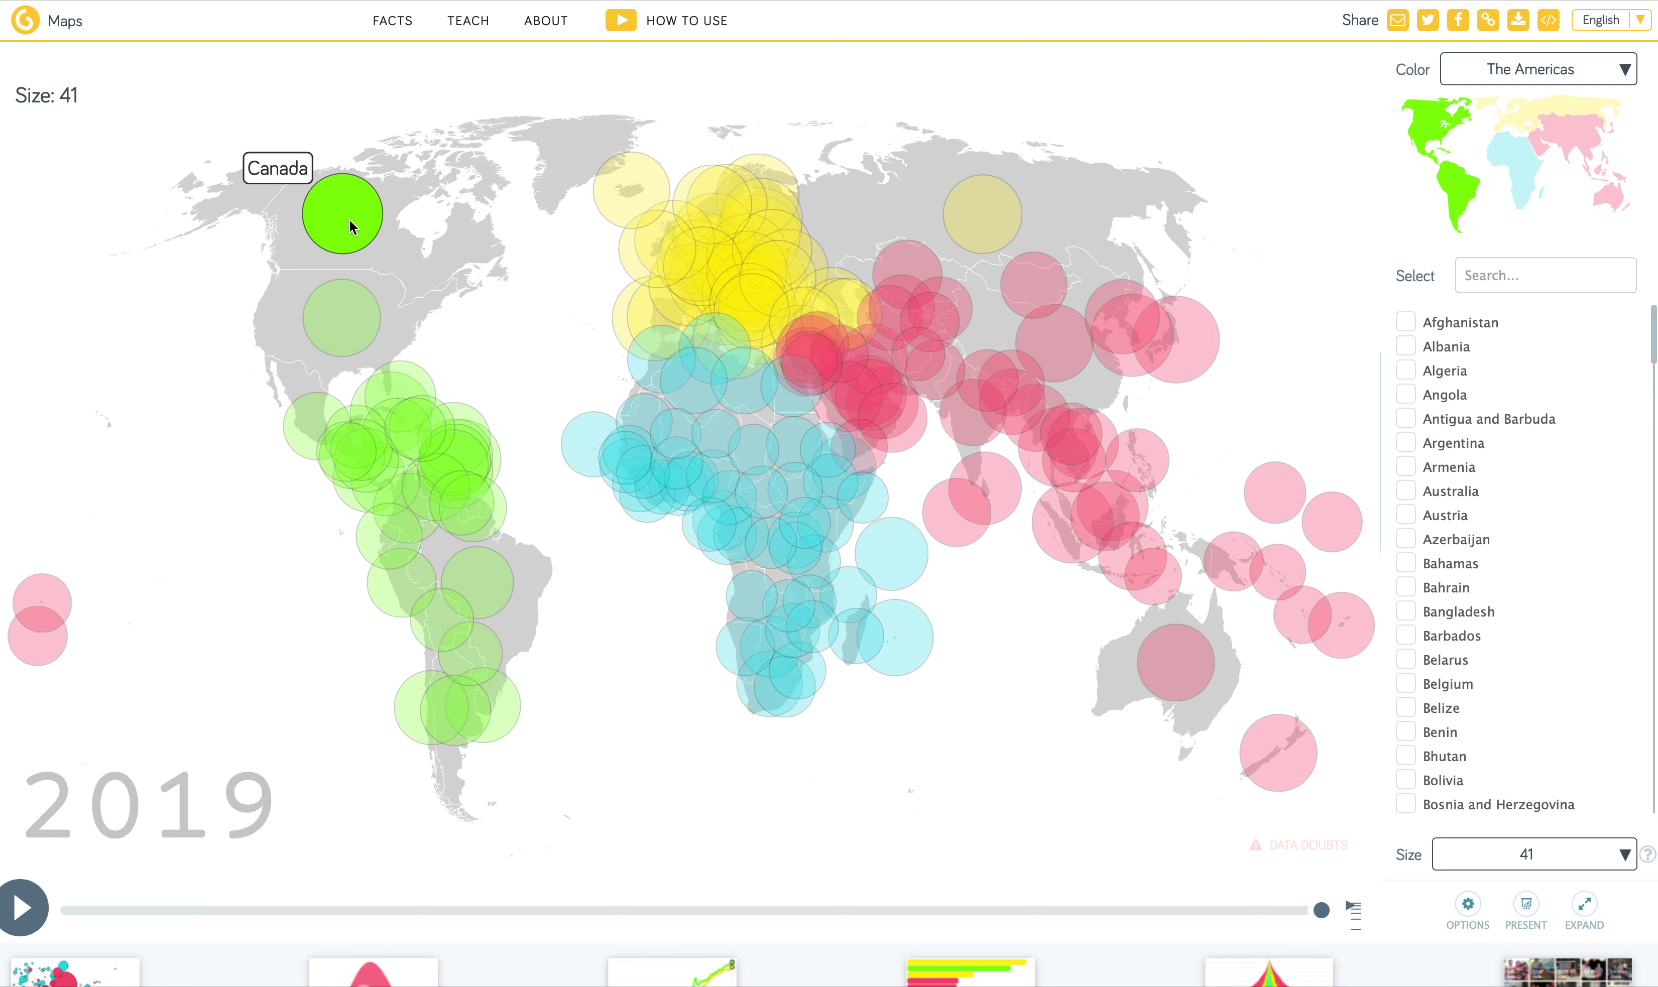
{"action": "mouse_move", "coordinate": [347, 329]}
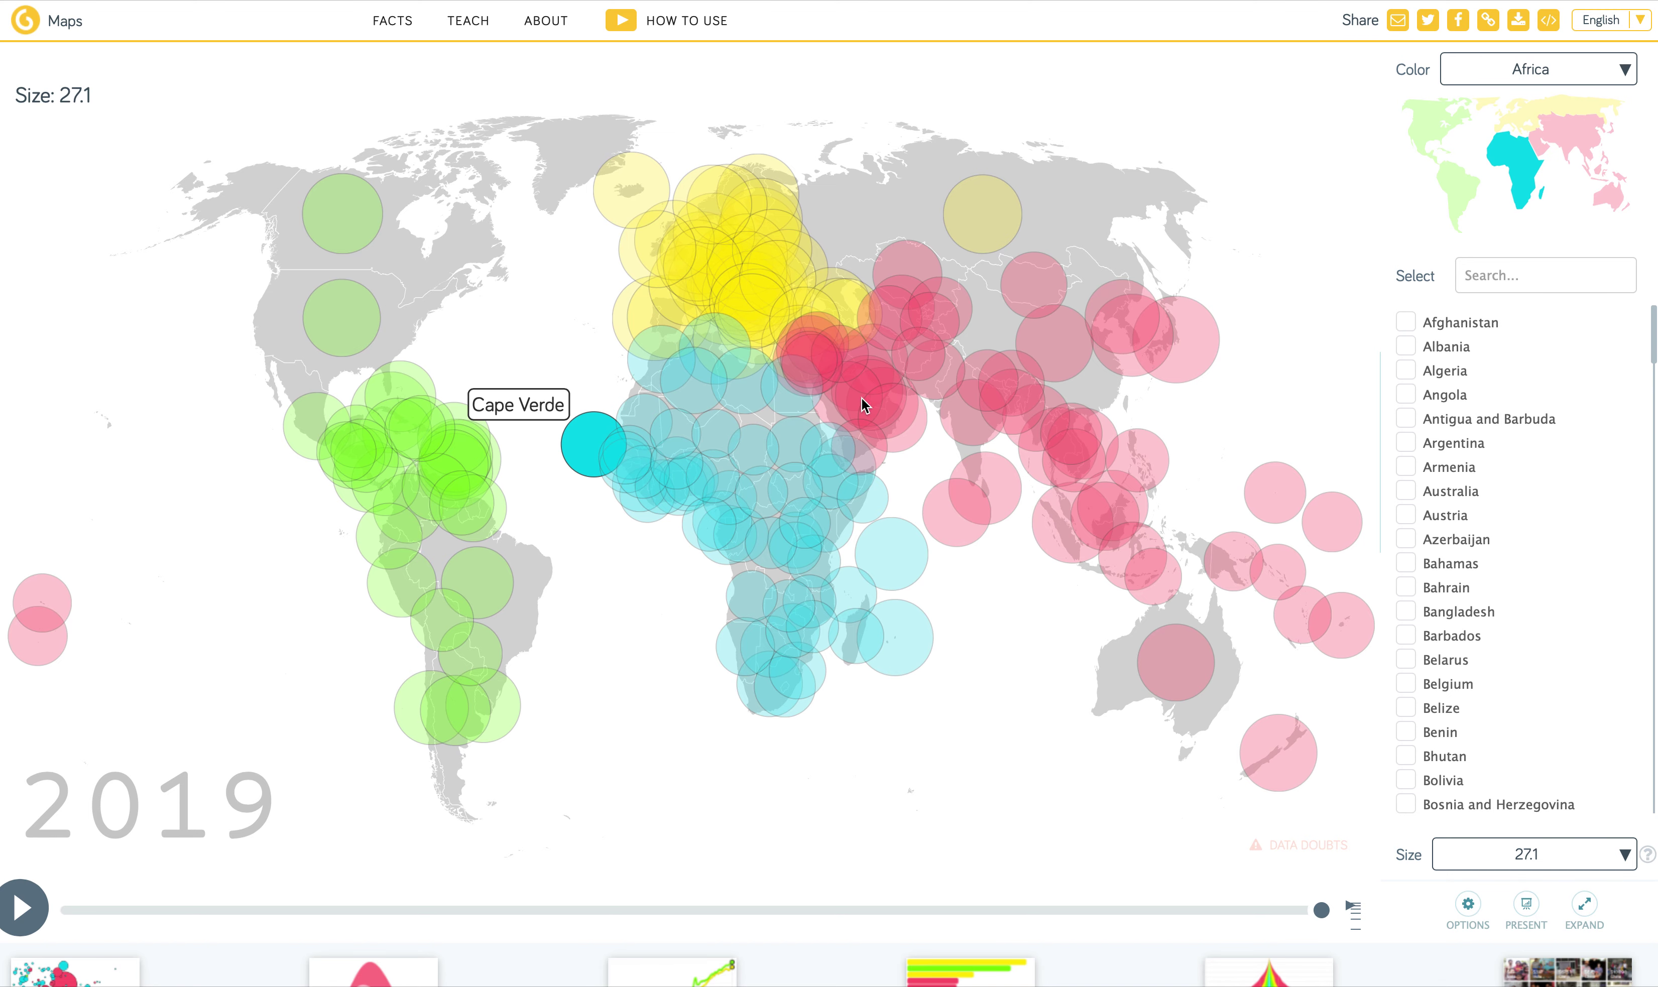
{"action": "mouse_move", "coordinate": [1058, 351]}
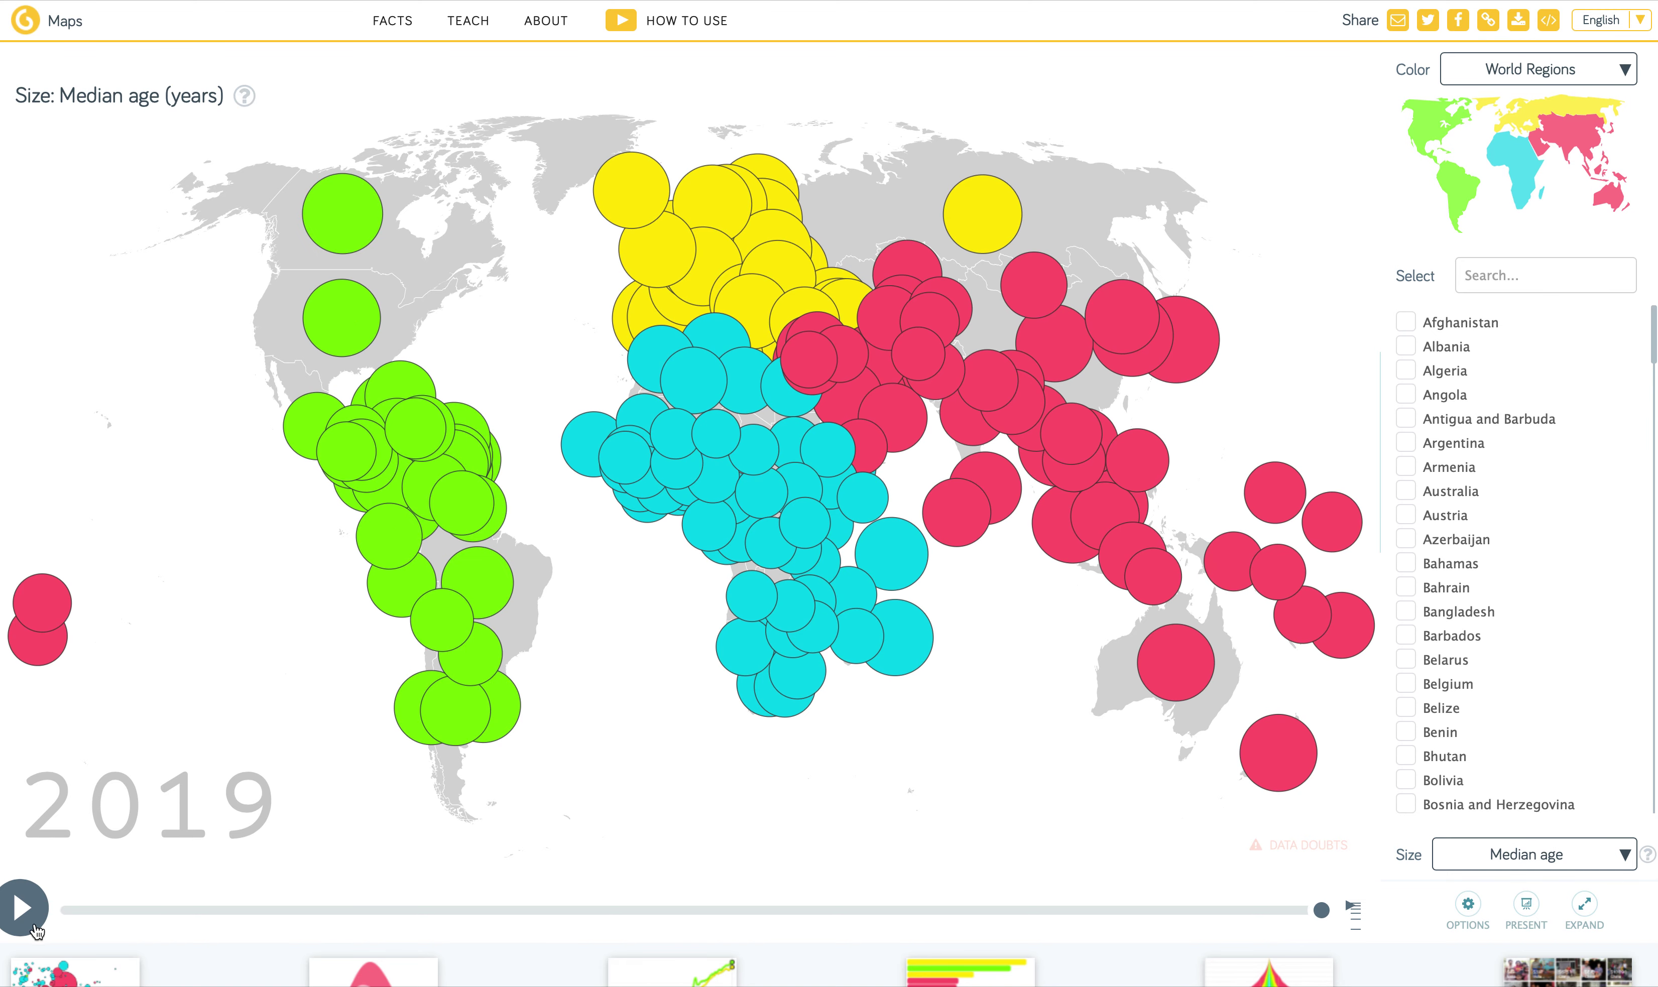
{"action": "left_click", "coordinate": [22, 910]}
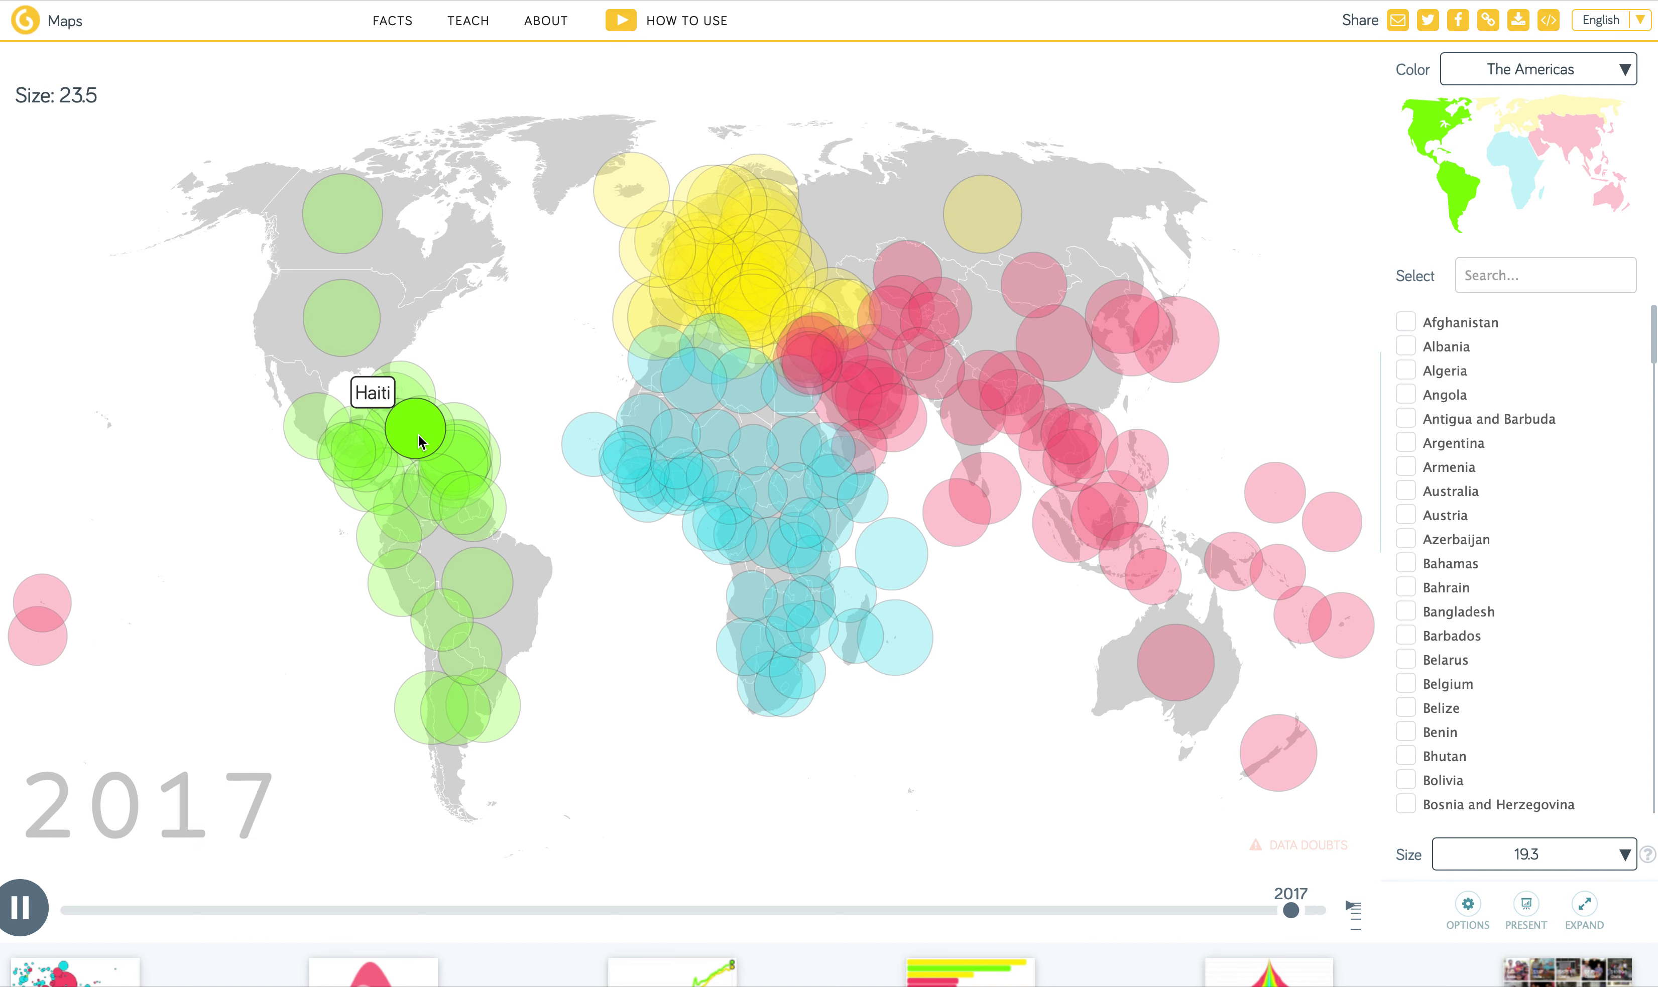
Step: Set the map's bubble size to Population and play the timeline through to 2019
{"action": "left_click", "coordinate": [1564, 857]}
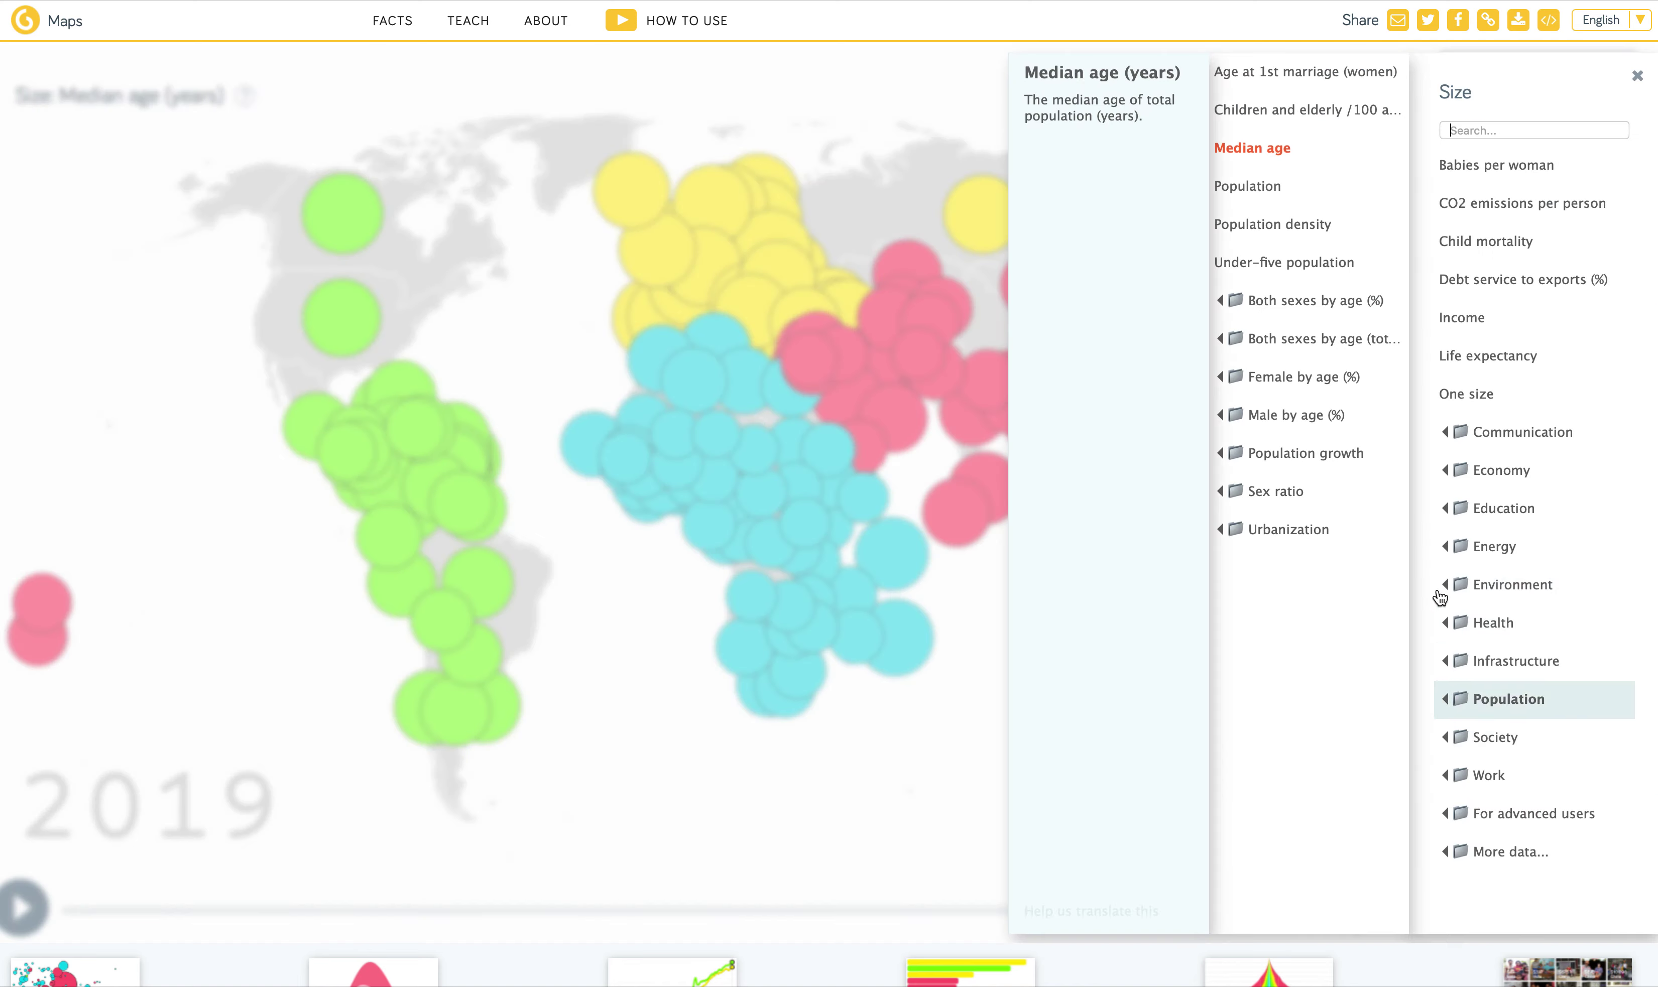
{"action": "left_click", "coordinate": [1265, 187]}
{"action": "left_click", "coordinate": [21, 906]}
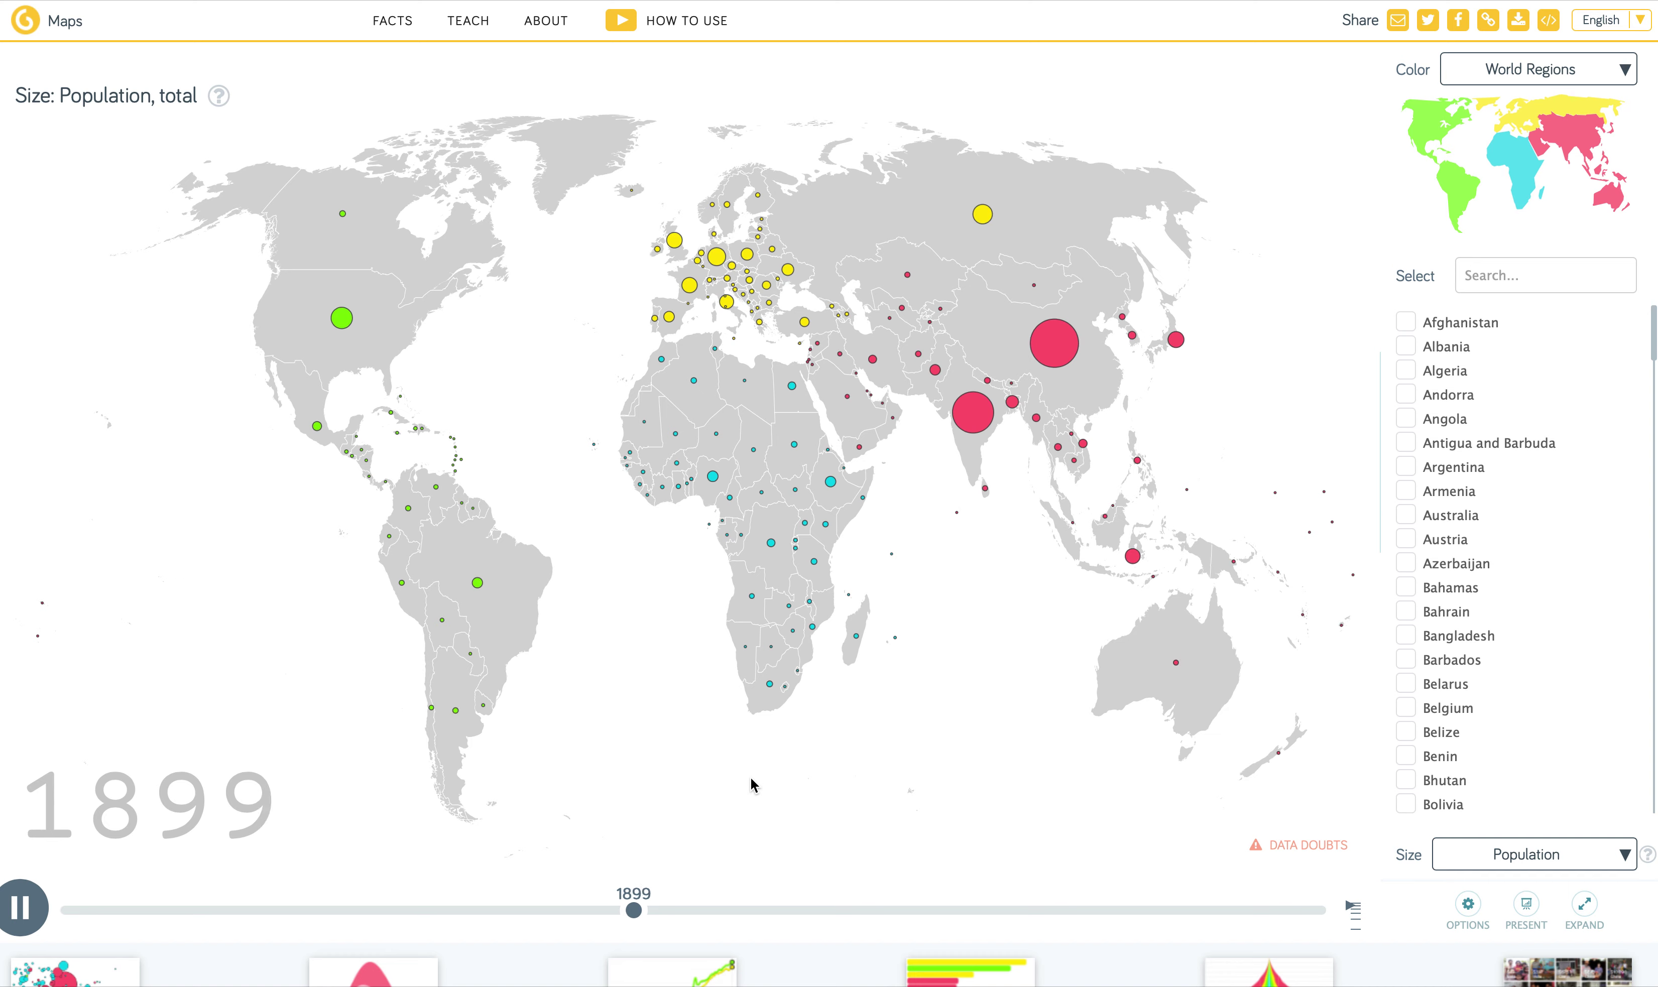
{"action": "mouse_move", "coordinate": [675, 240]}
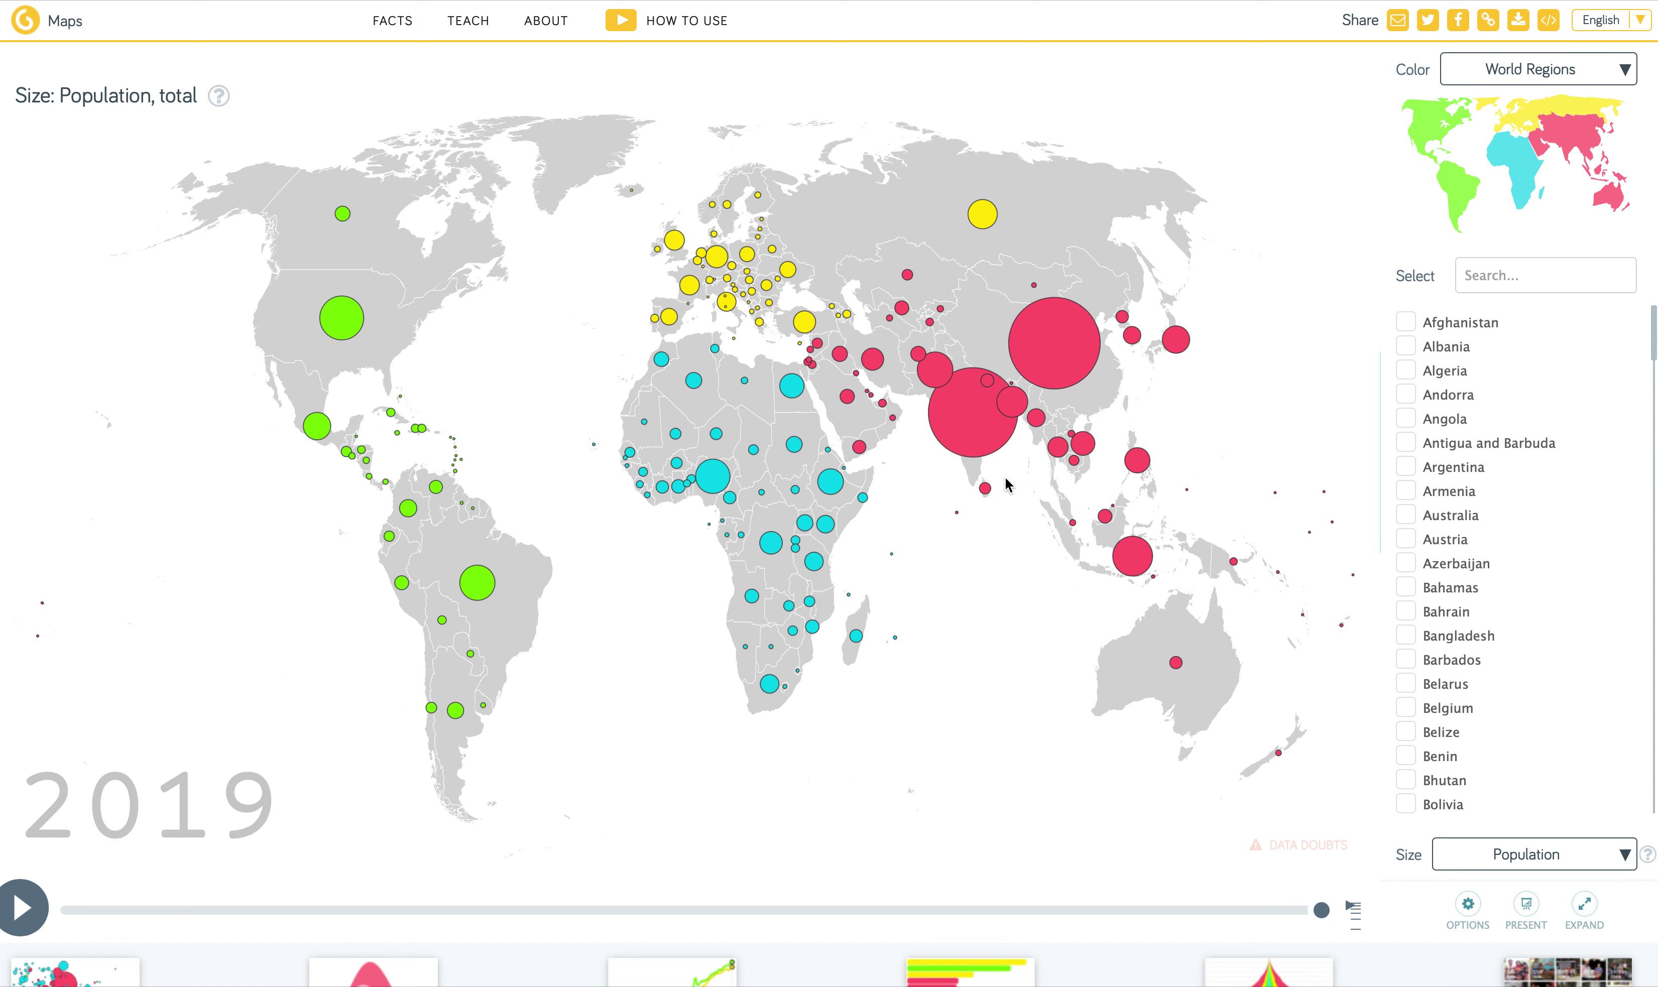
Step: View the other chart tools below the map, and open and browse the Gapminder website's Videos page
{"action": "scroll", "coordinate": [370, 799], "scroll_direction": "down", "scroll_amount": 6}
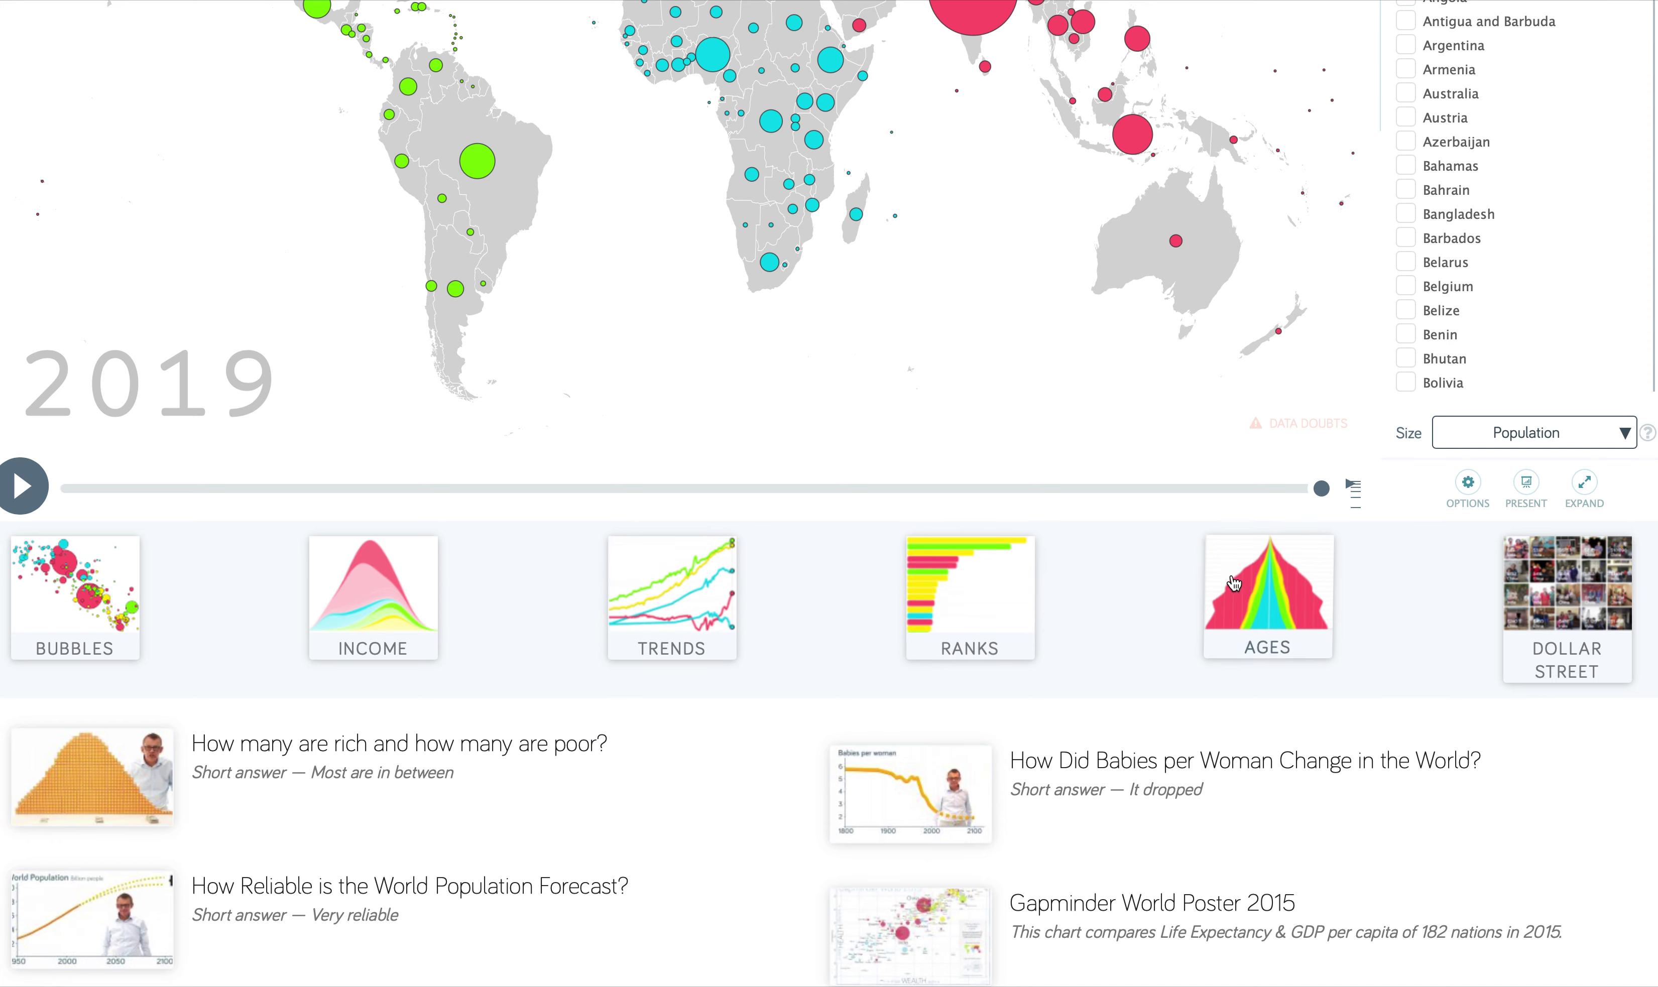
{"action": "scroll", "coordinate": [754, 622], "scroll_direction": "up", "scroll_amount": 6}
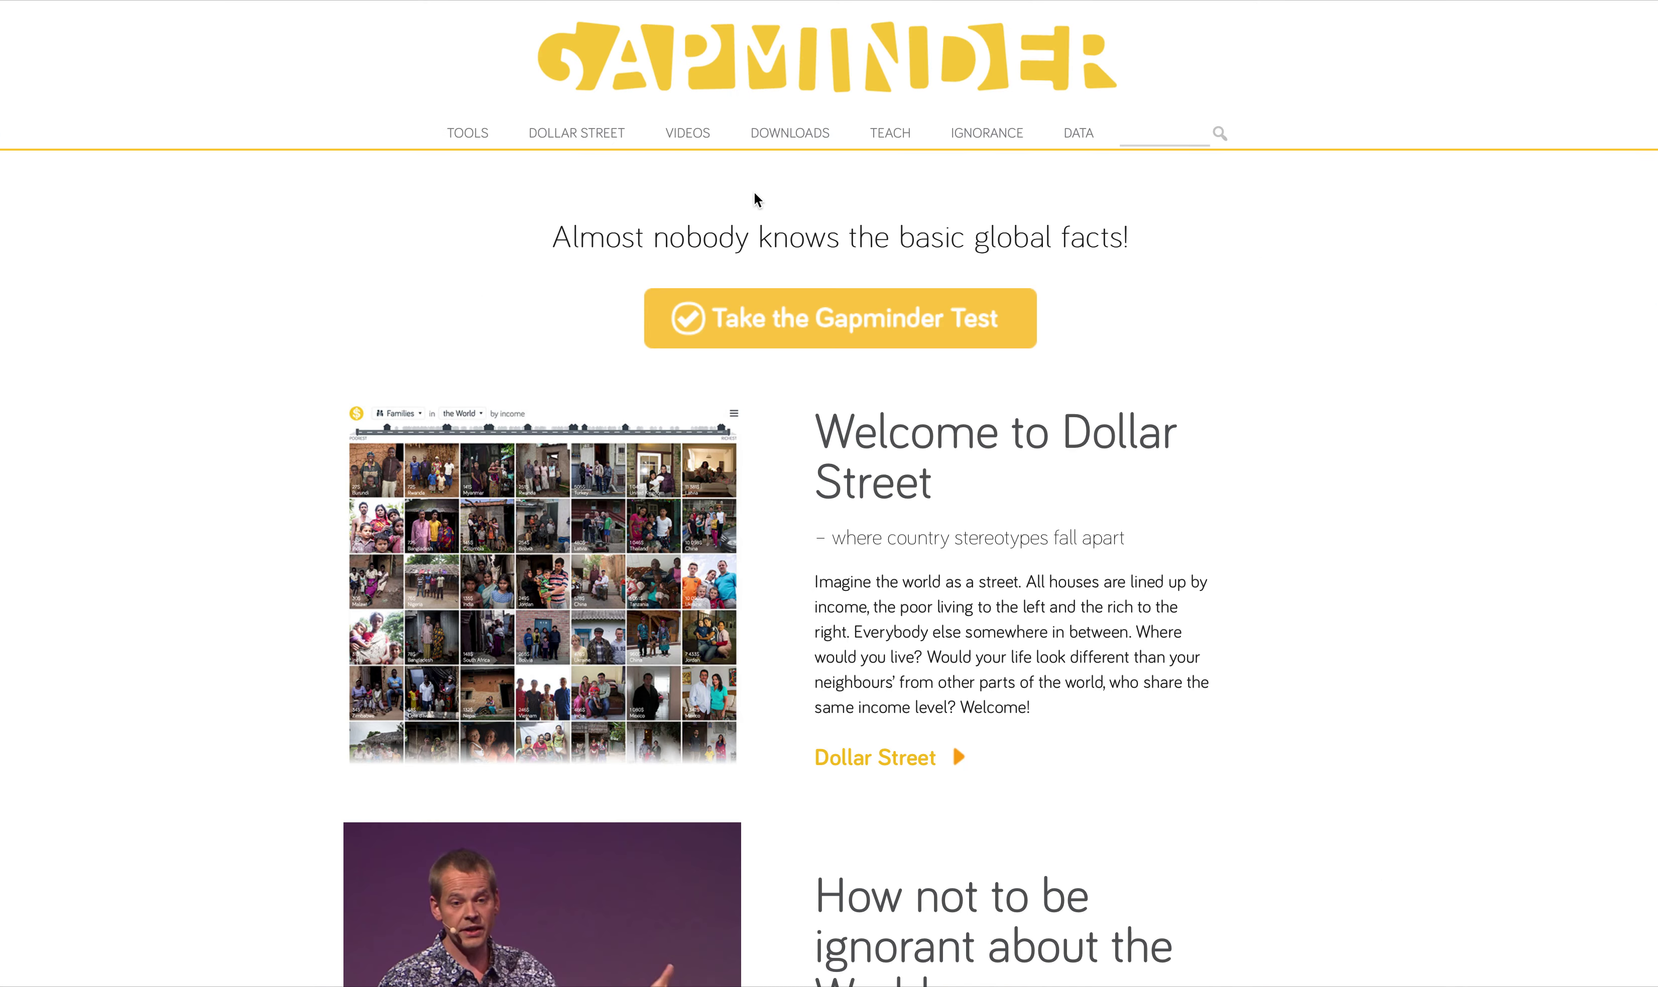
{"action": "left_click", "coordinate": [686, 135]}
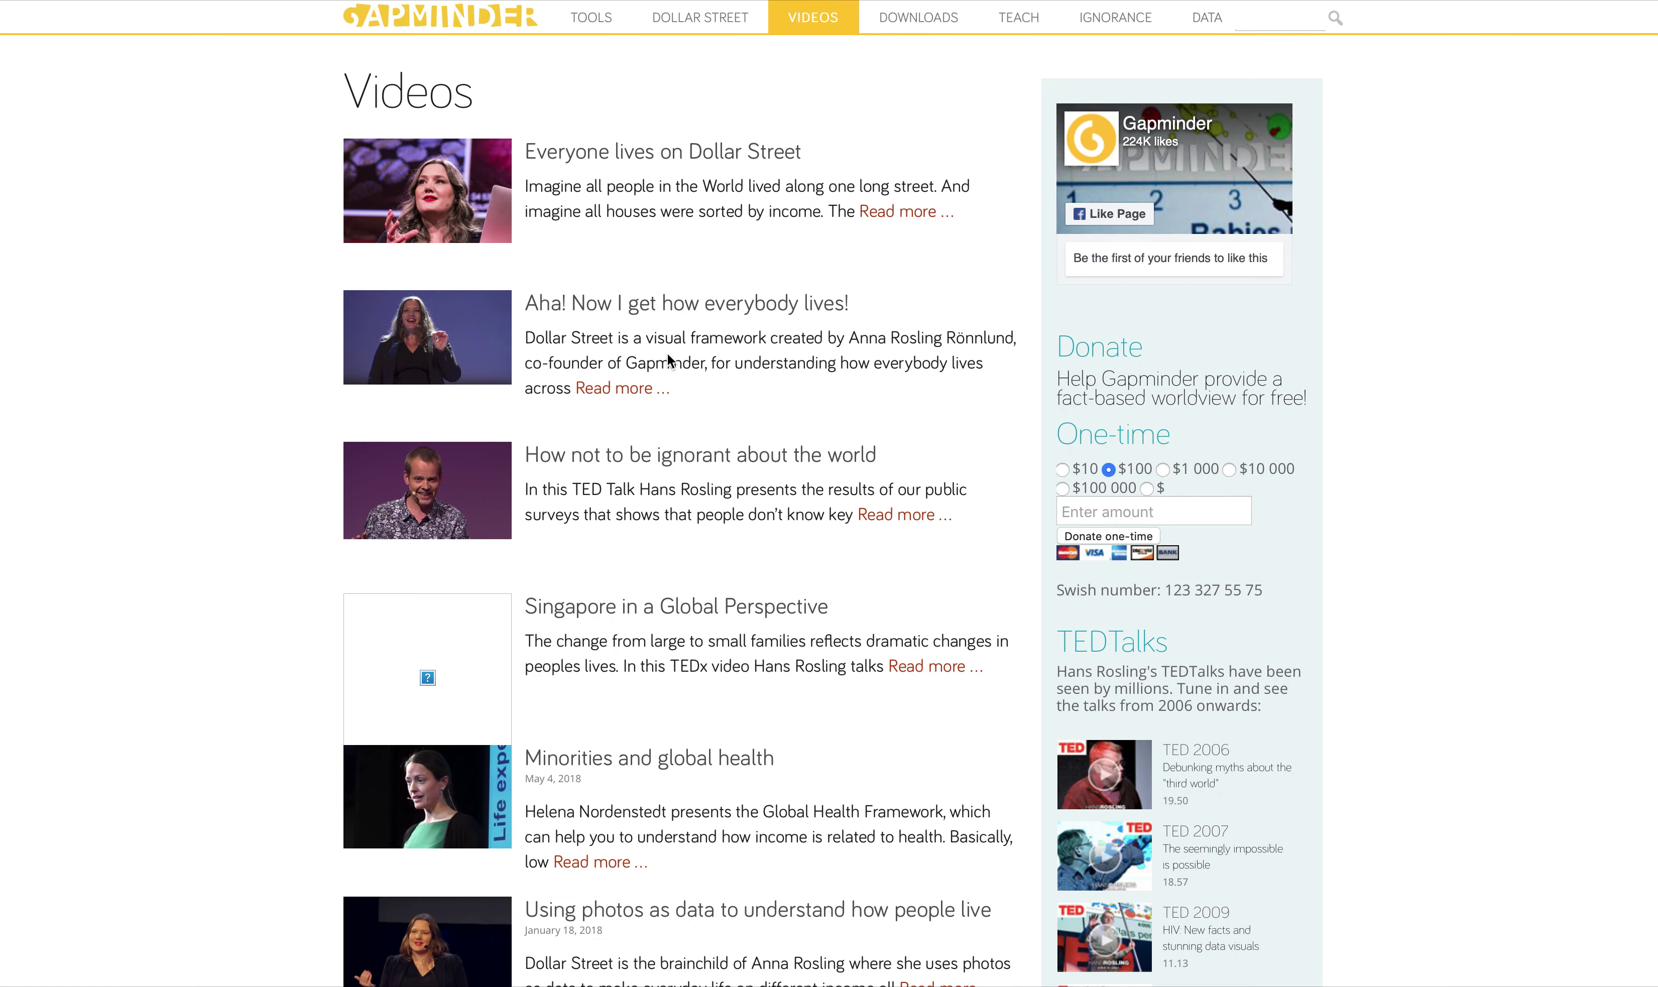
{"action": "scroll", "coordinate": [692, 469], "scroll_direction": "down", "scroll_amount": 12}
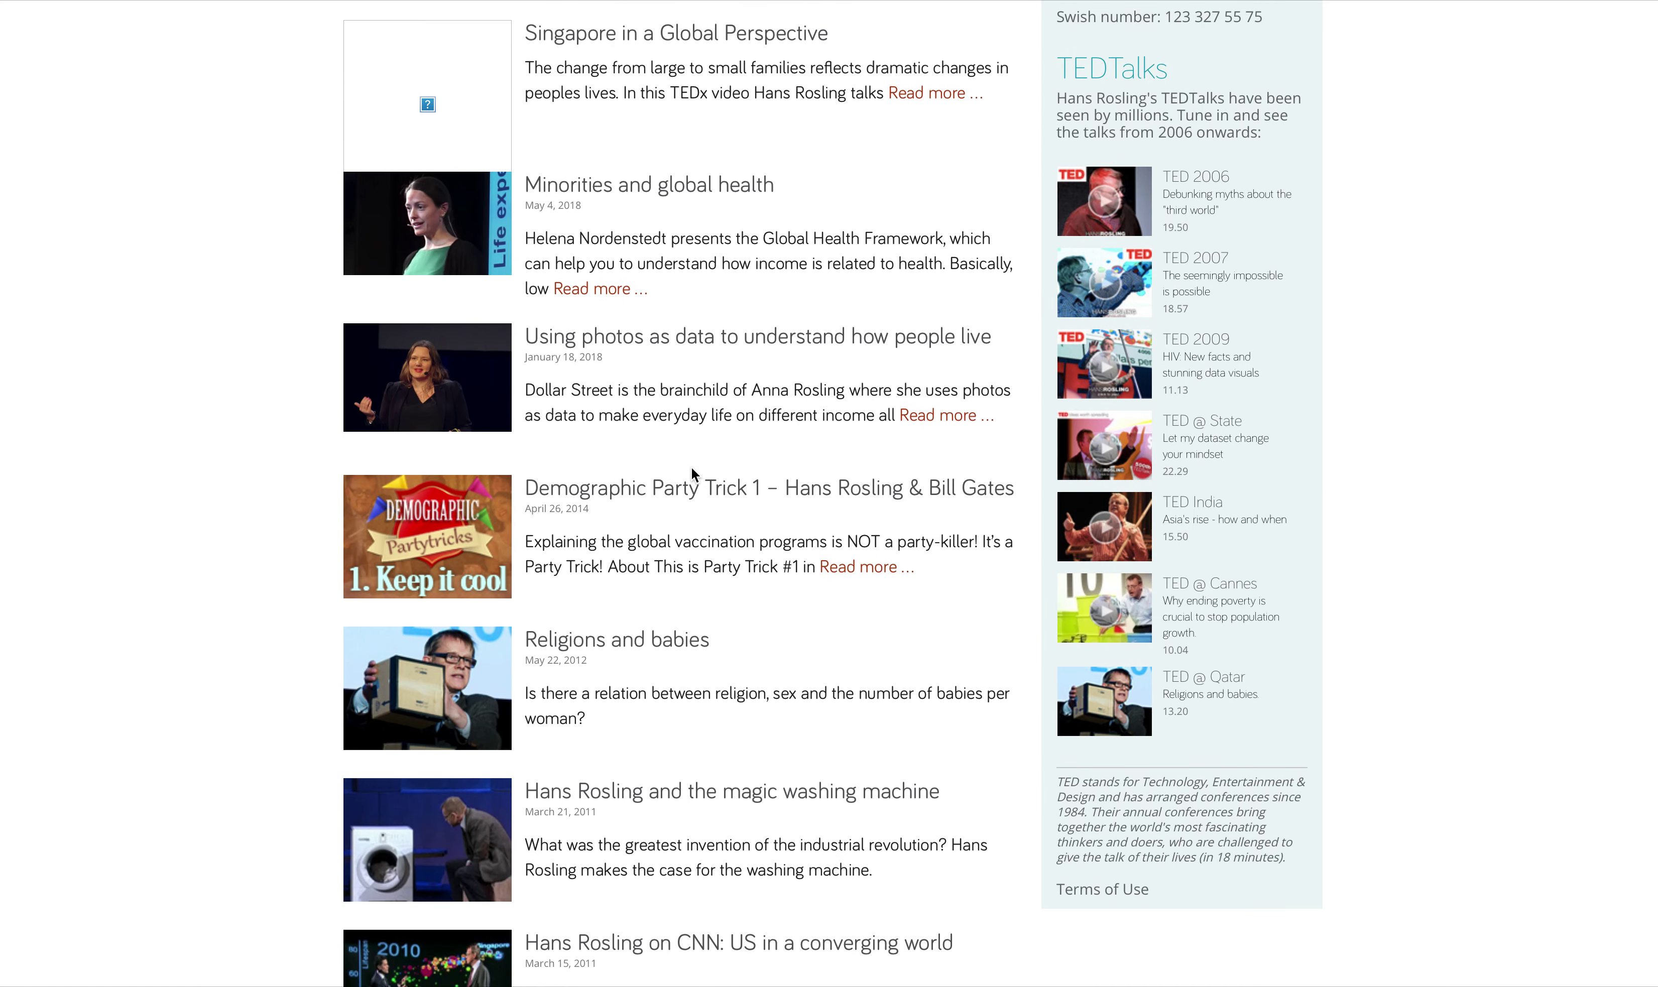
{"action": "scroll", "coordinate": [691, 472], "scroll_direction": "down", "scroll_amount": 3}
{"action": "scroll", "coordinate": [692, 472], "scroll_direction": "up", "scroll_amount": 15}
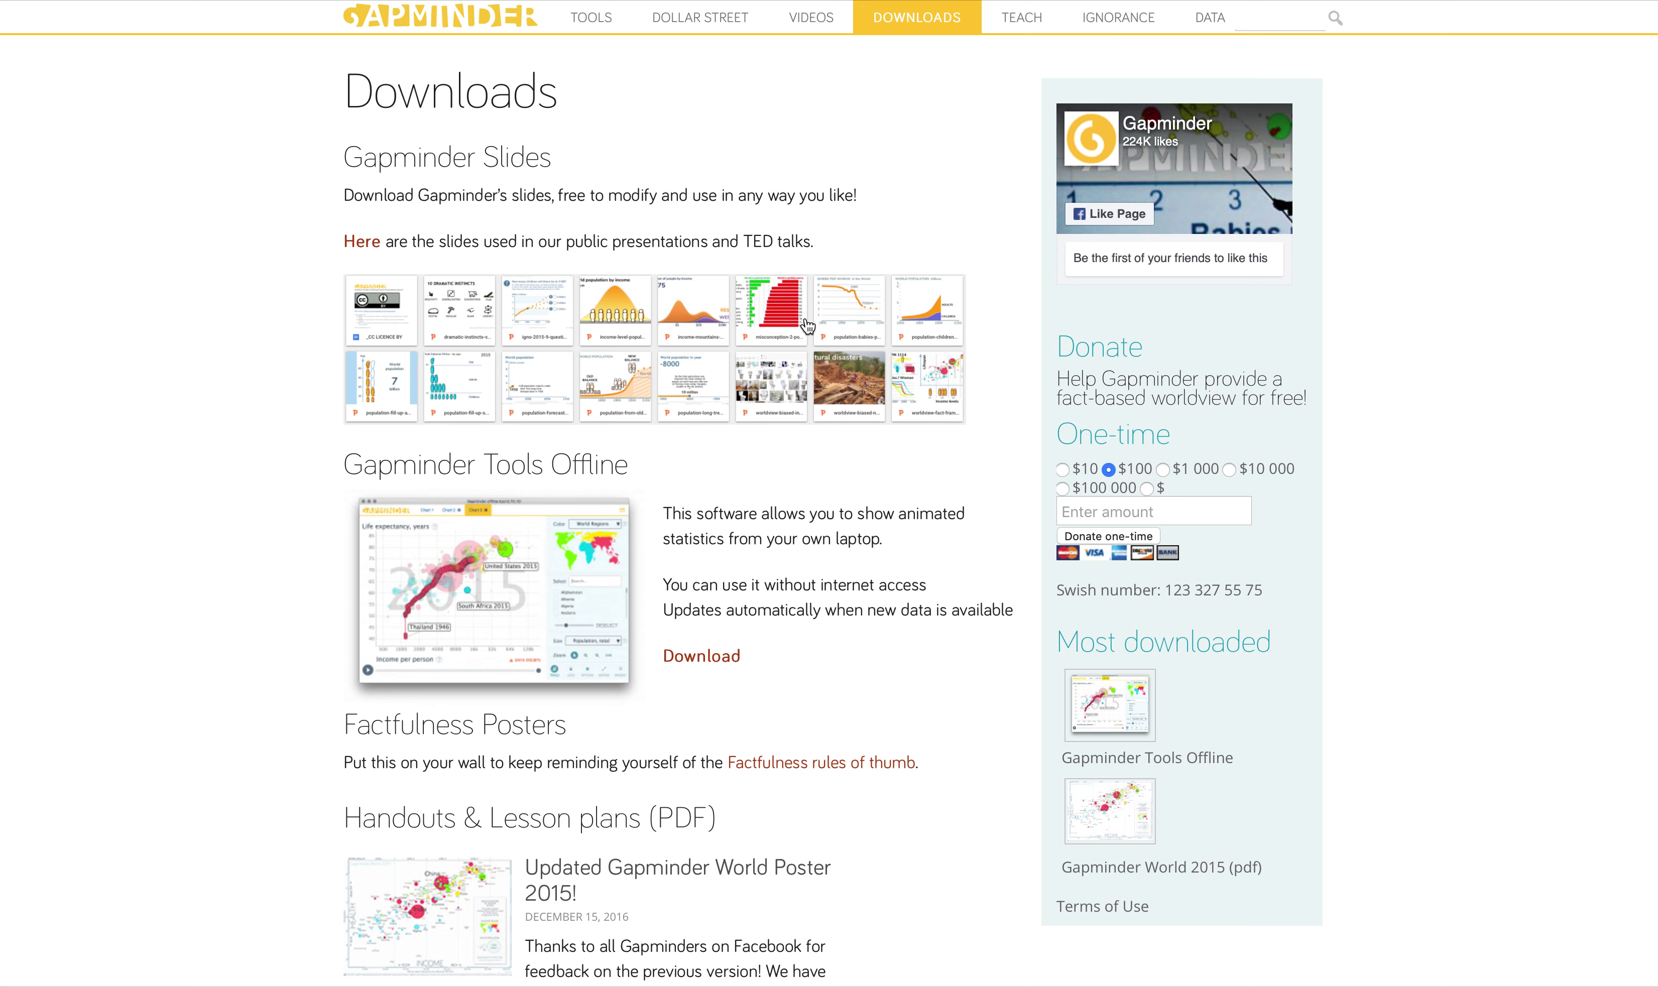
Step: Browse the Downloads page's slides, offline tools, posters, handouts, lesson plans and interactive presentations
{"action": "scroll", "coordinate": [861, 489], "scroll_direction": "down", "scroll_amount": 2}
{"action": "scroll", "coordinate": [861, 489], "scroll_direction": "down", "scroll_amount": 1}
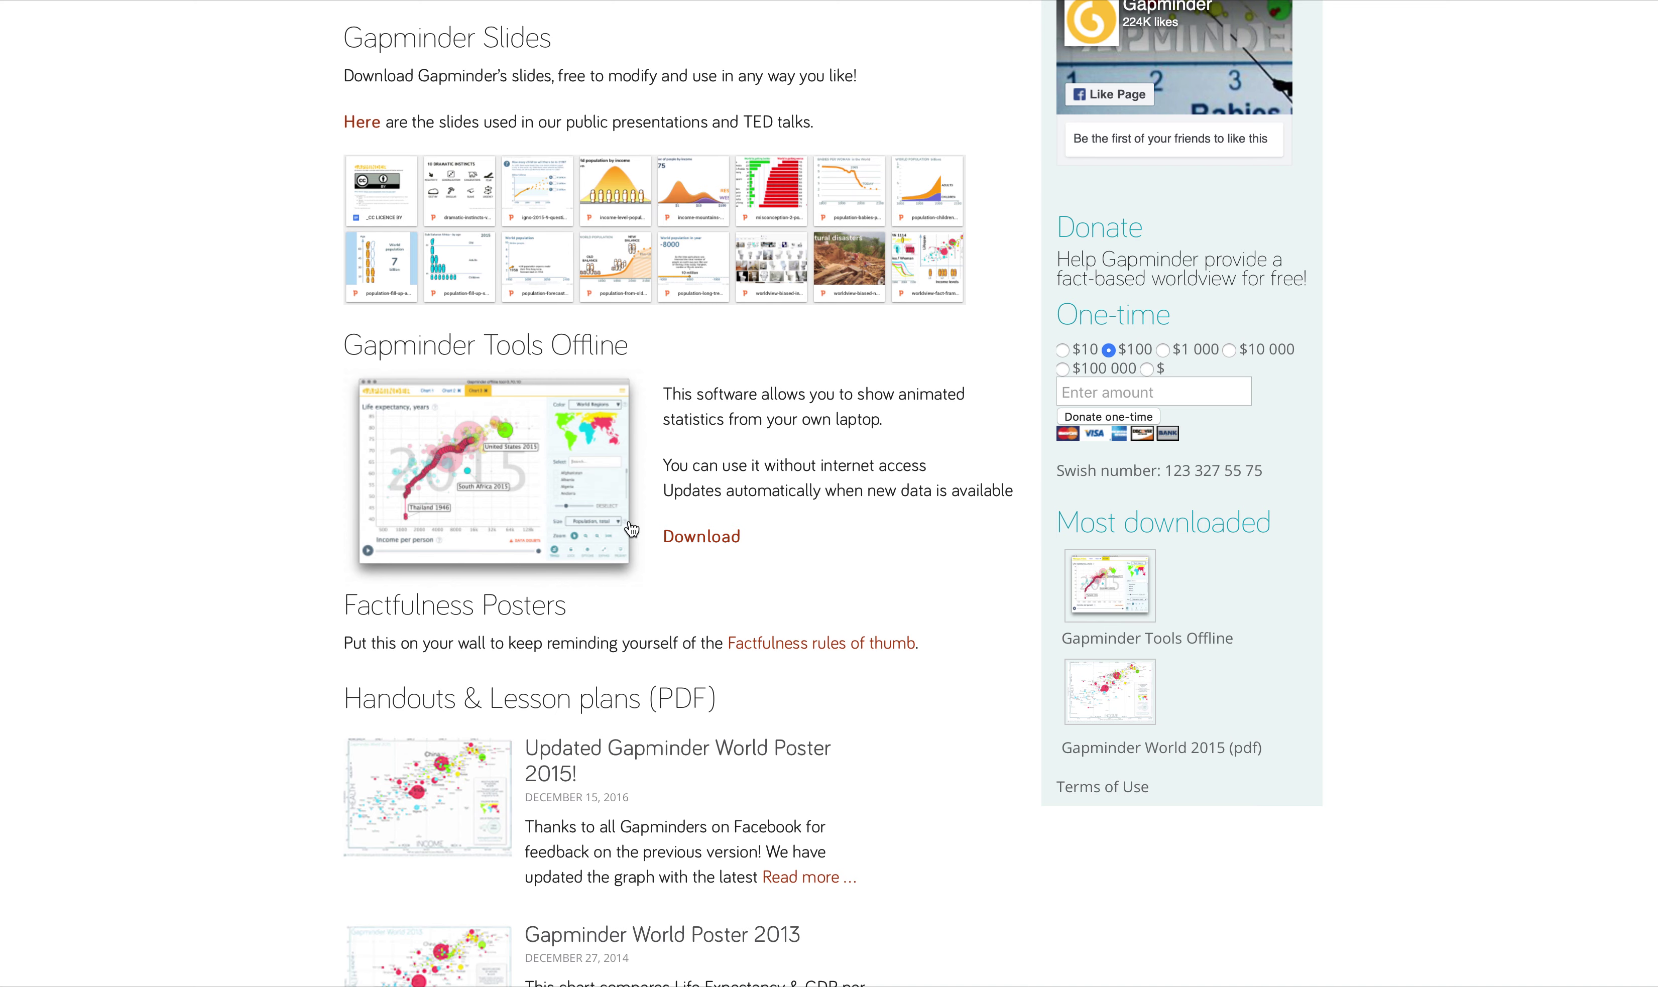
{"action": "scroll", "coordinate": [830, 559], "scroll_direction": "down", "scroll_amount": 12}
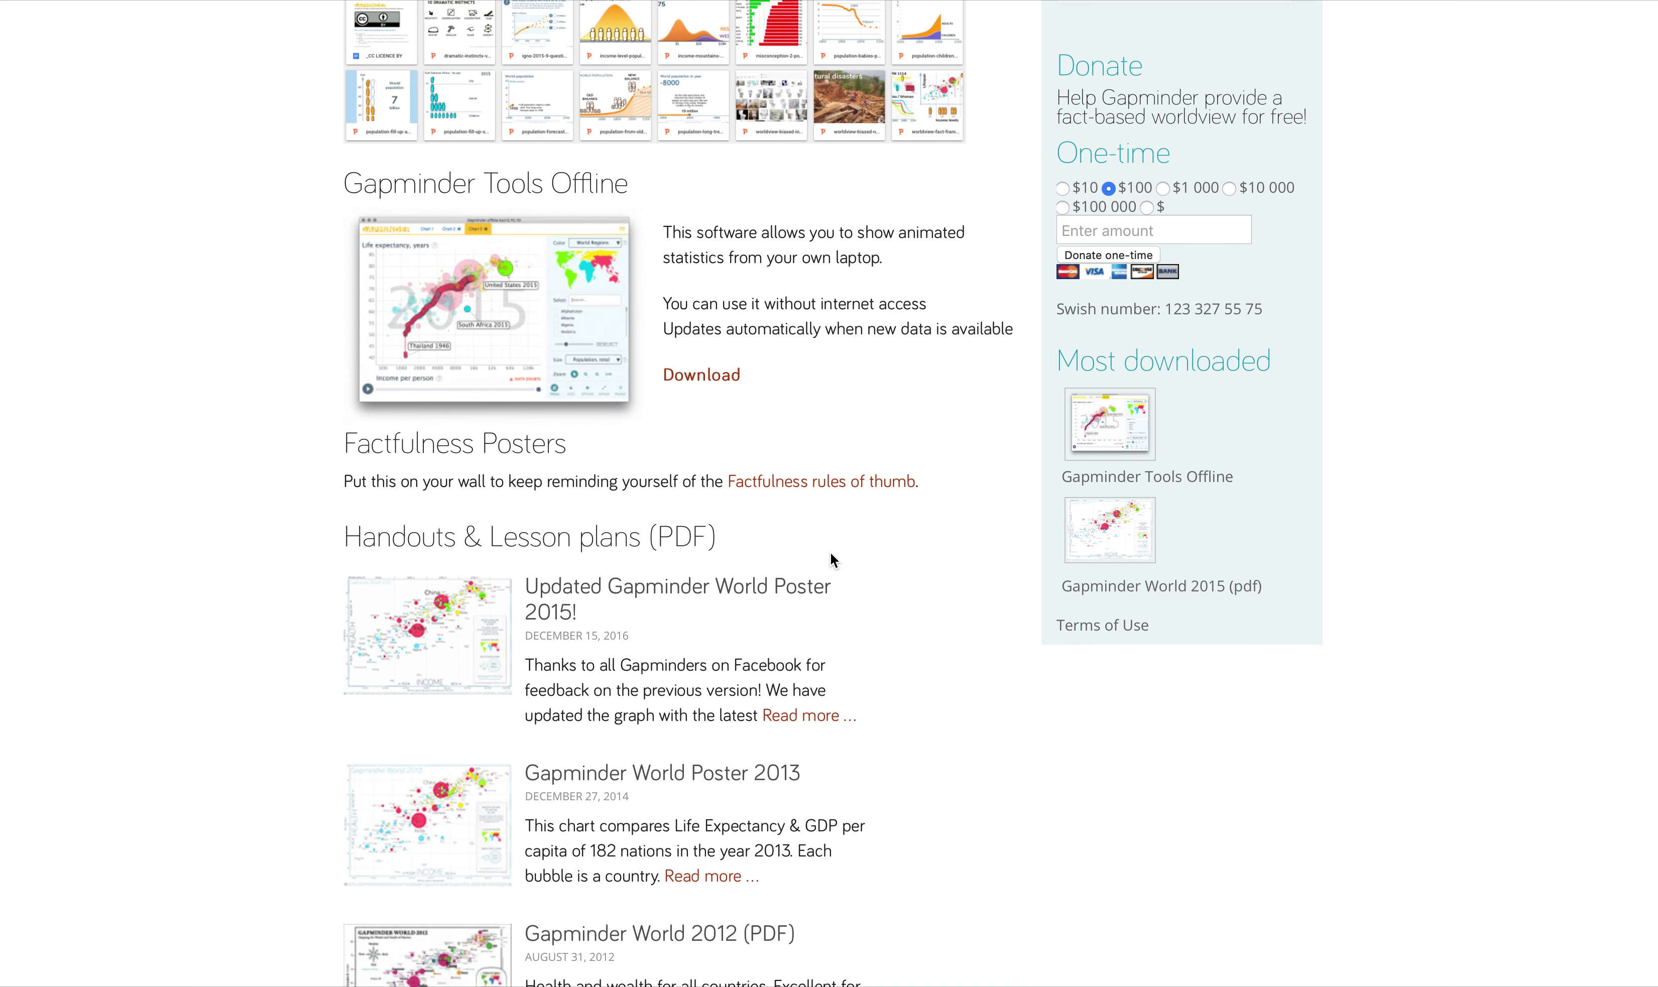
{"action": "scroll", "coordinate": [831, 551], "scroll_direction": "down", "scroll_amount": 3}
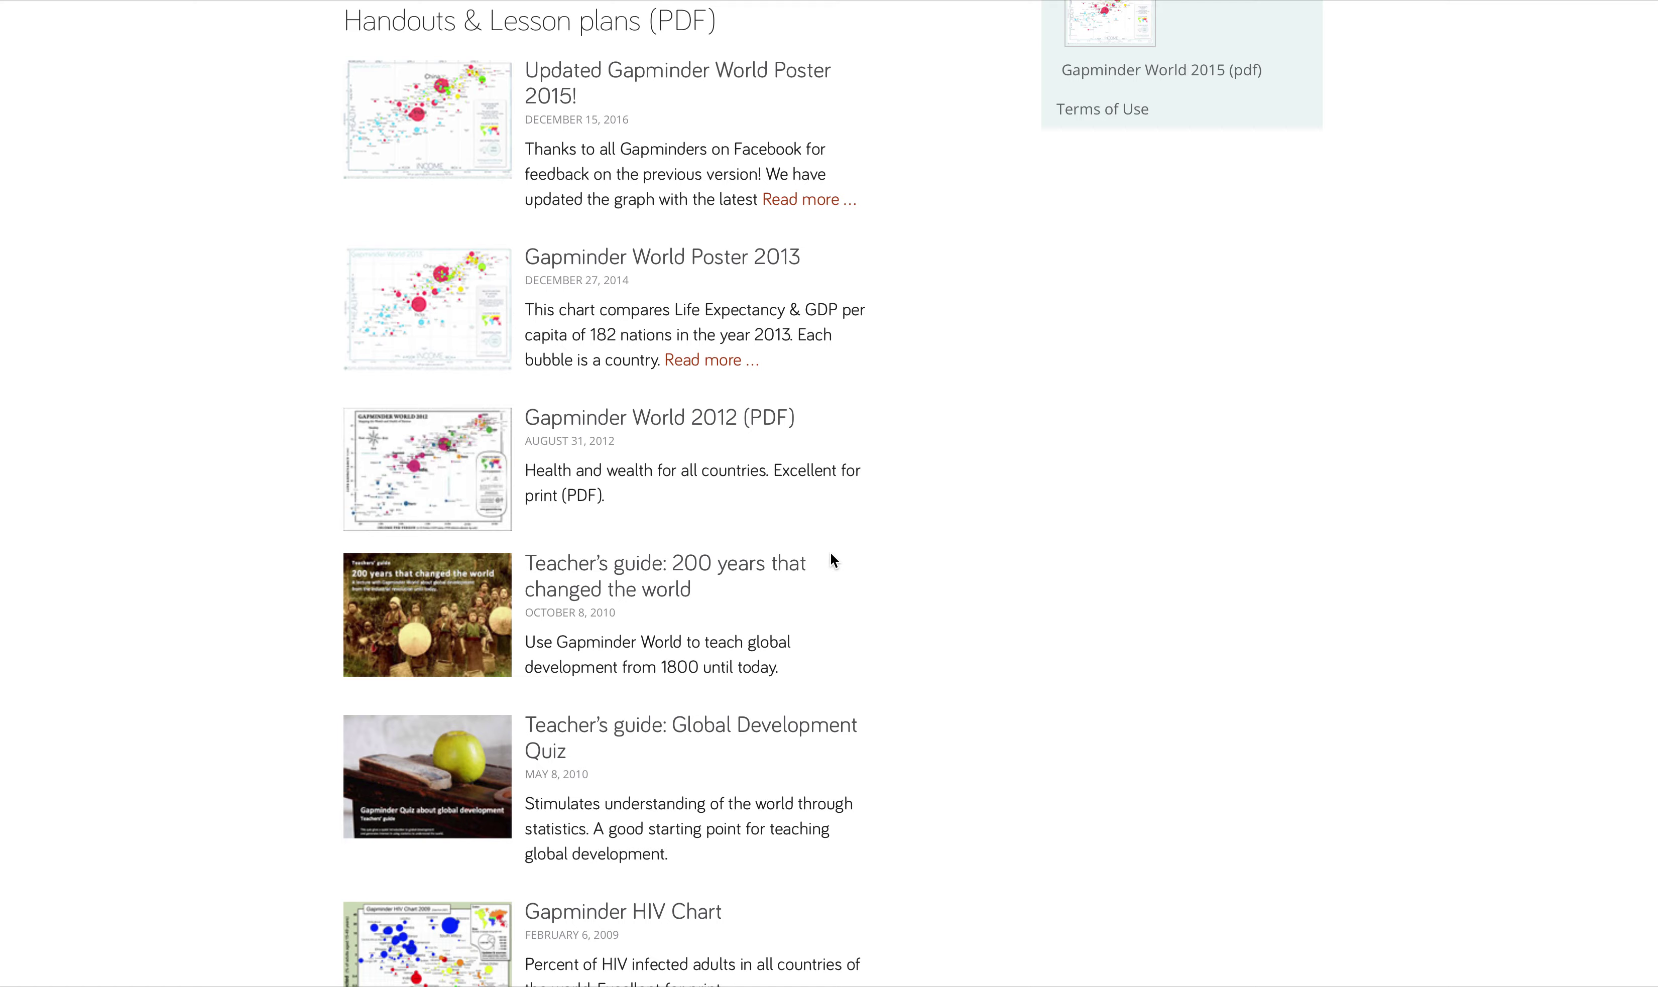
{"action": "scroll", "coordinate": [830, 551], "scroll_direction": "up", "scroll_amount": 5}
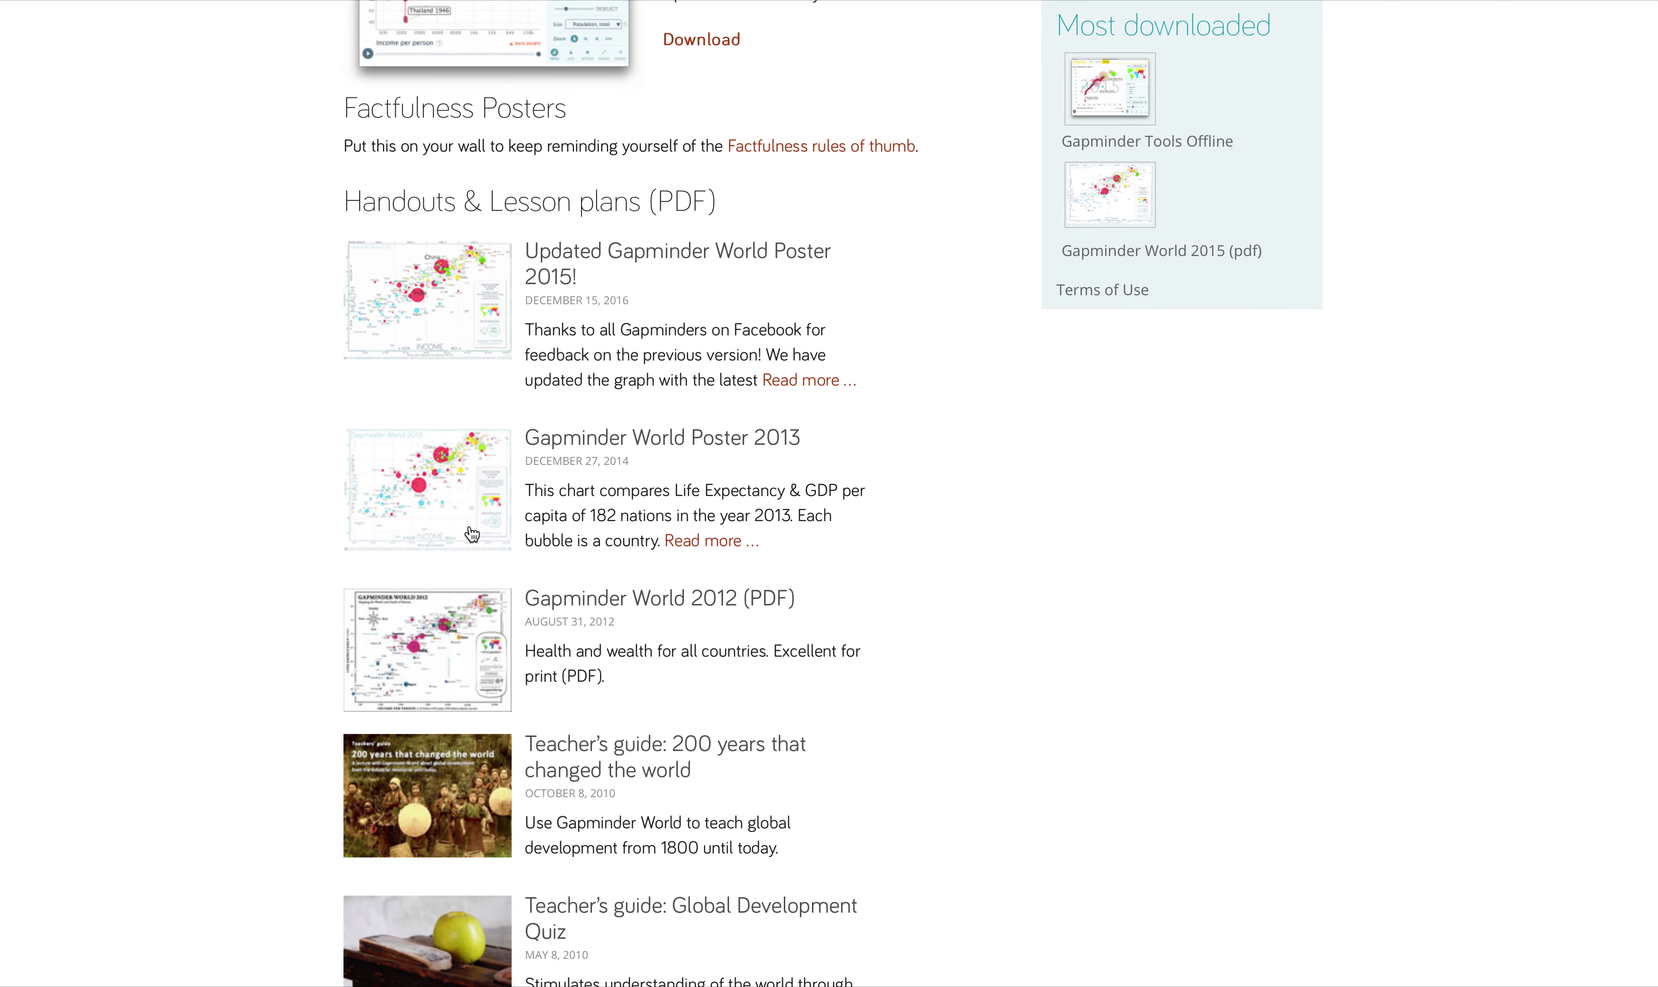
{"action": "scroll", "coordinate": [871, 680], "scroll_direction": "down", "scroll_amount": 19}
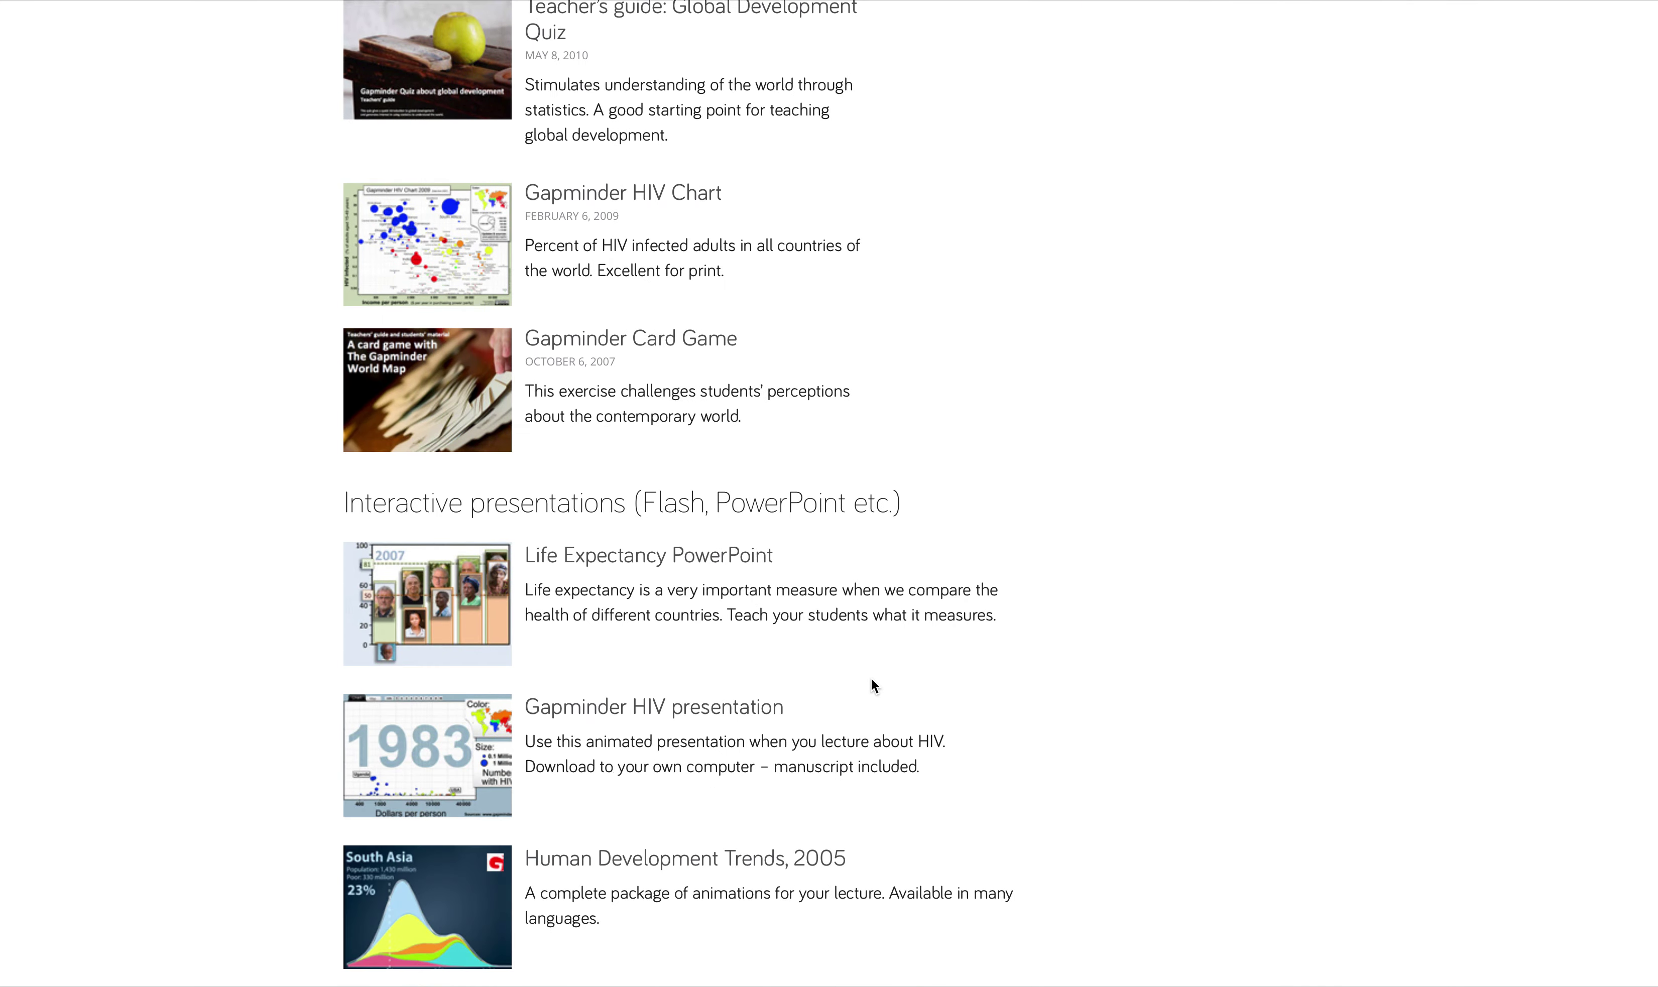
{"action": "scroll", "coordinate": [872, 679], "scroll_direction": "up", "scroll_amount": 20}
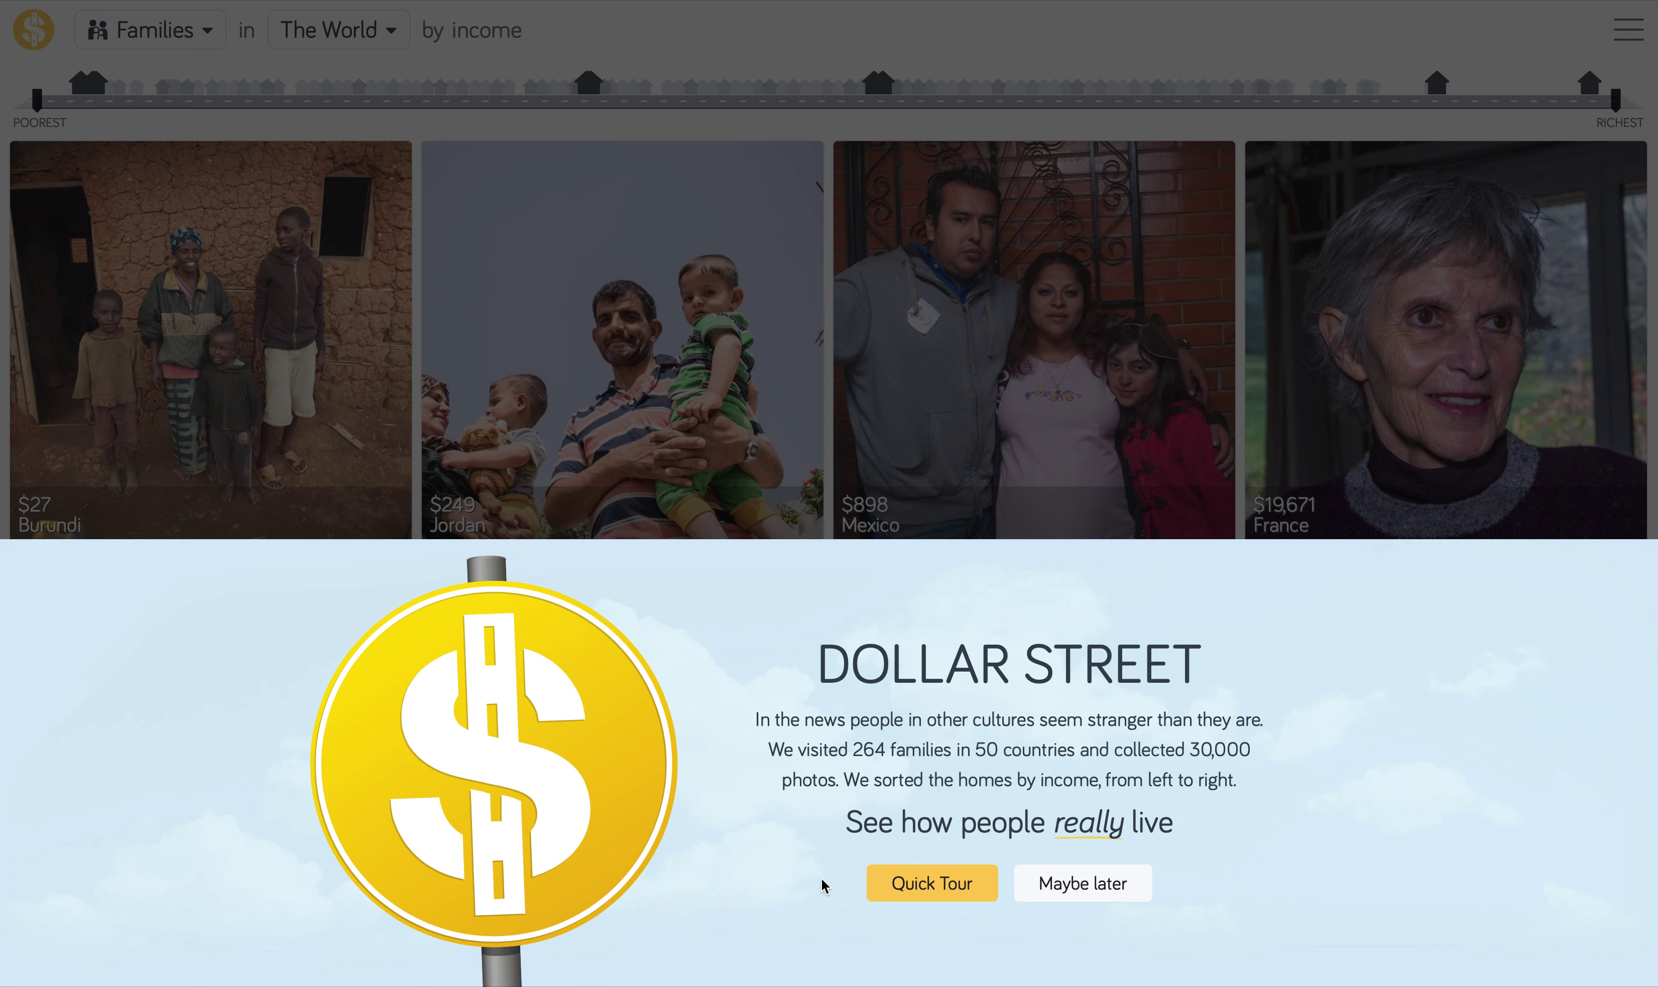
Step: Skip the Dollar Street quick tour and go from Dollar Street to the Gapminder website
{"action": "left_click", "coordinate": [1079, 886]}
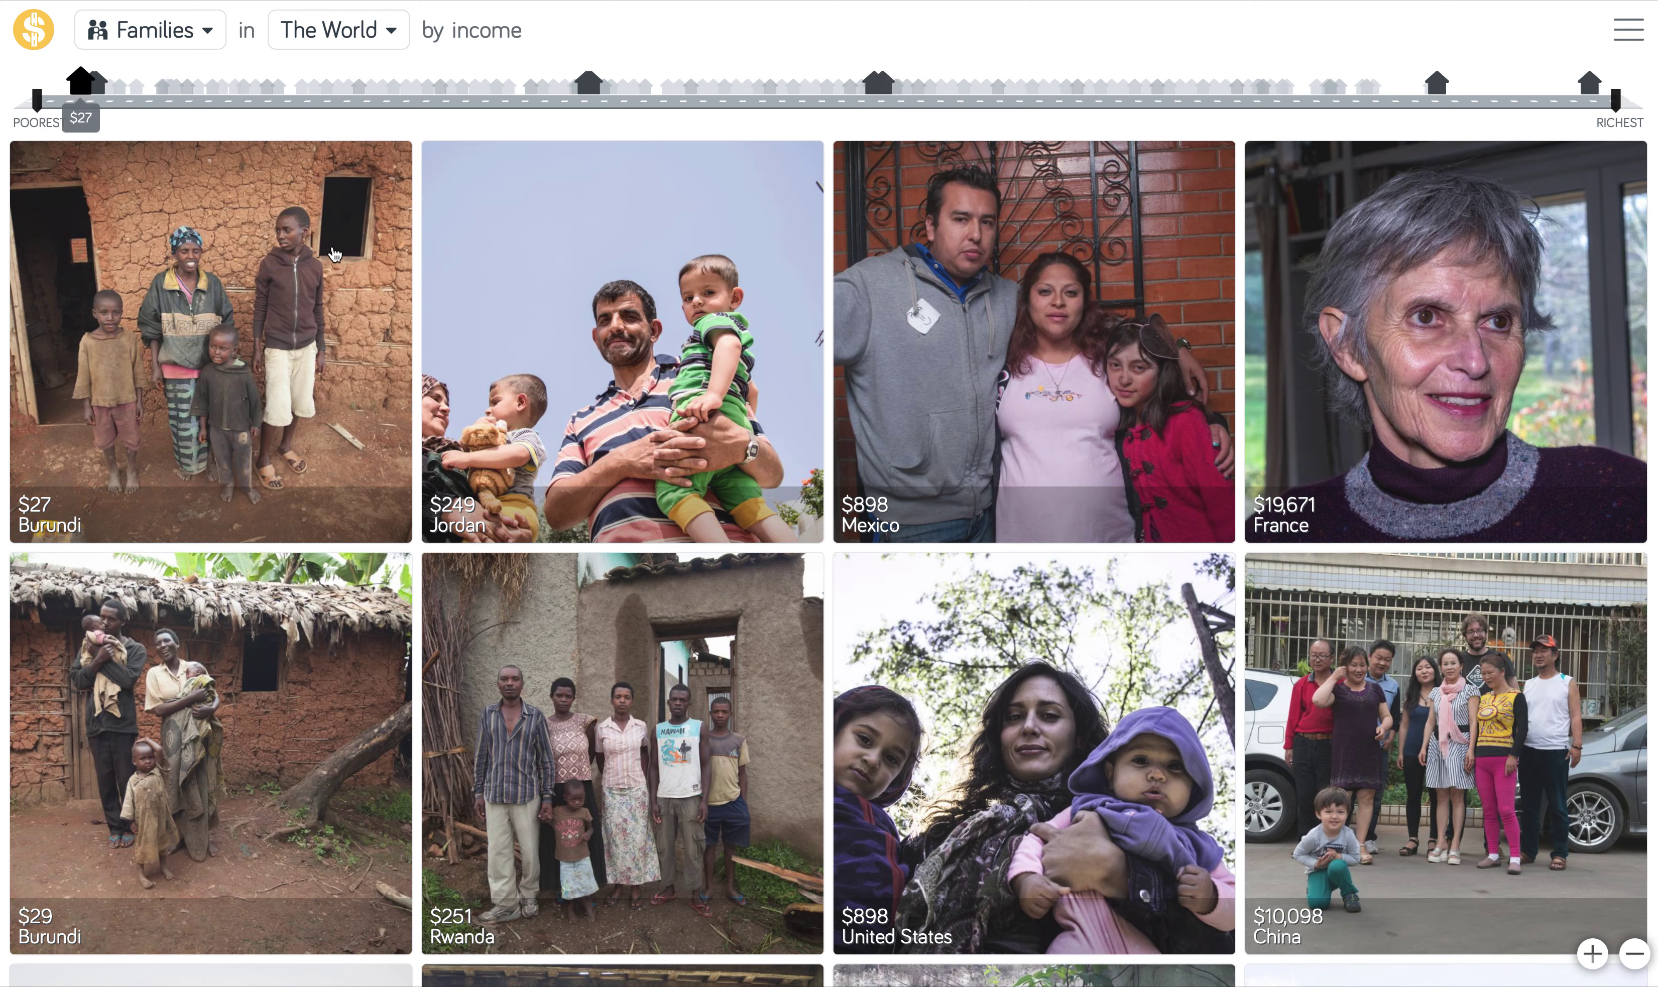
{"action": "left_click", "coordinate": [34, 34]}
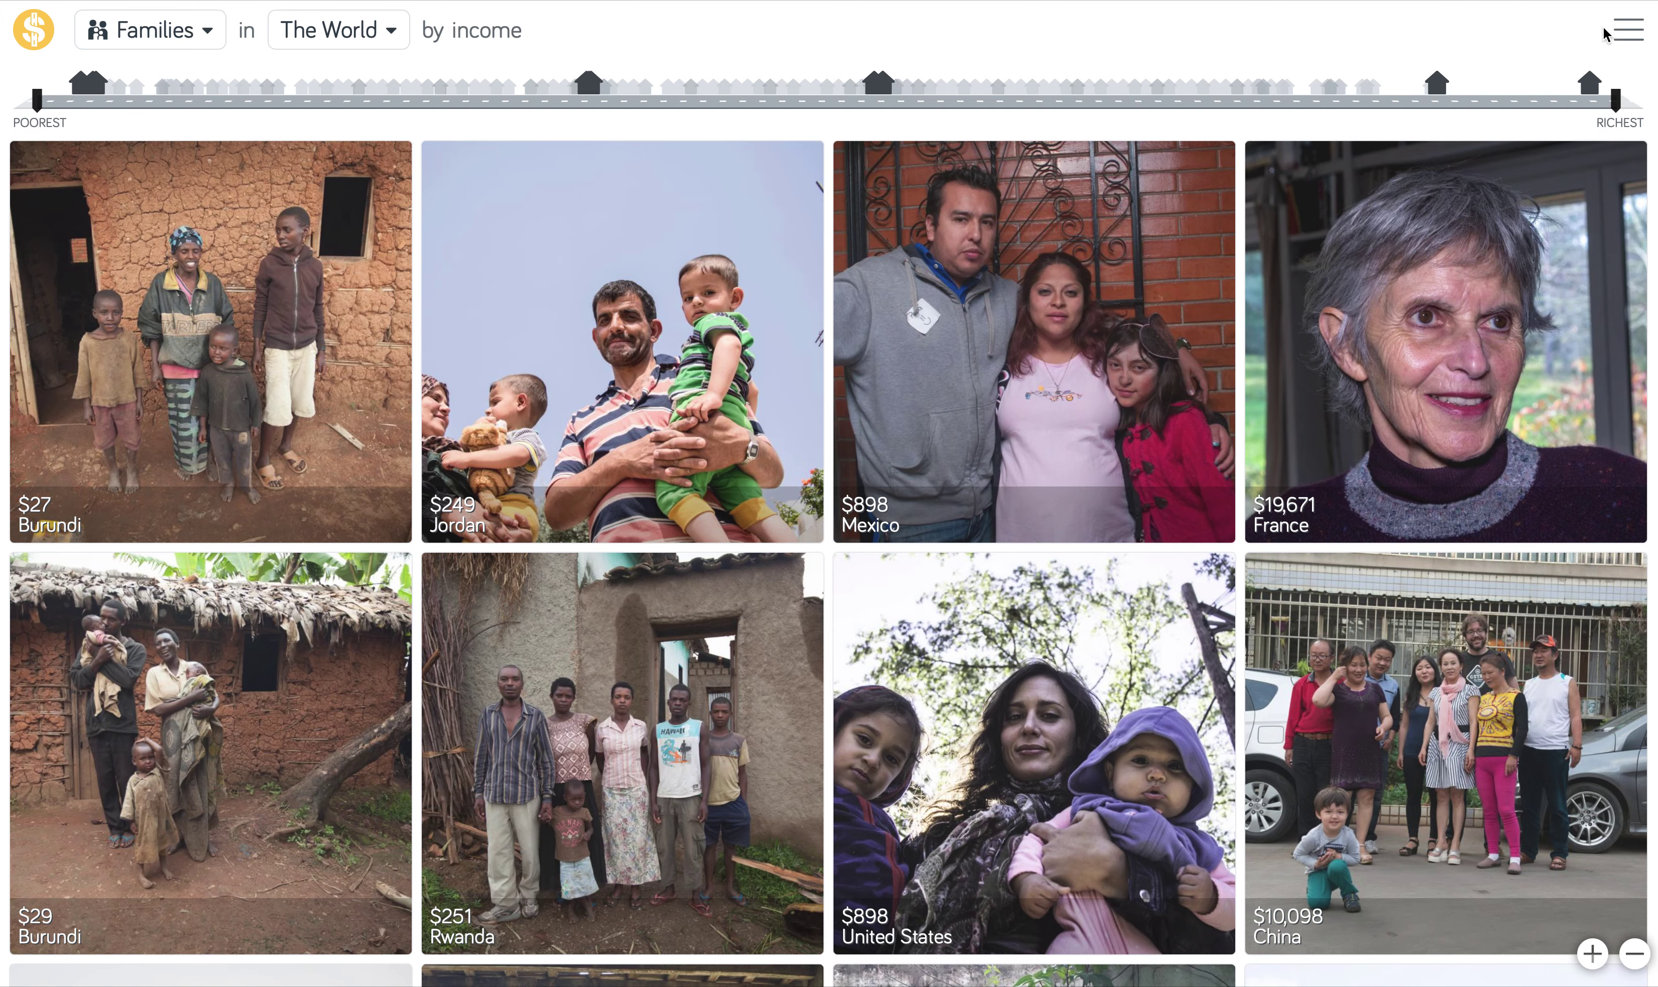
{"action": "left_click", "coordinate": [1627, 30]}
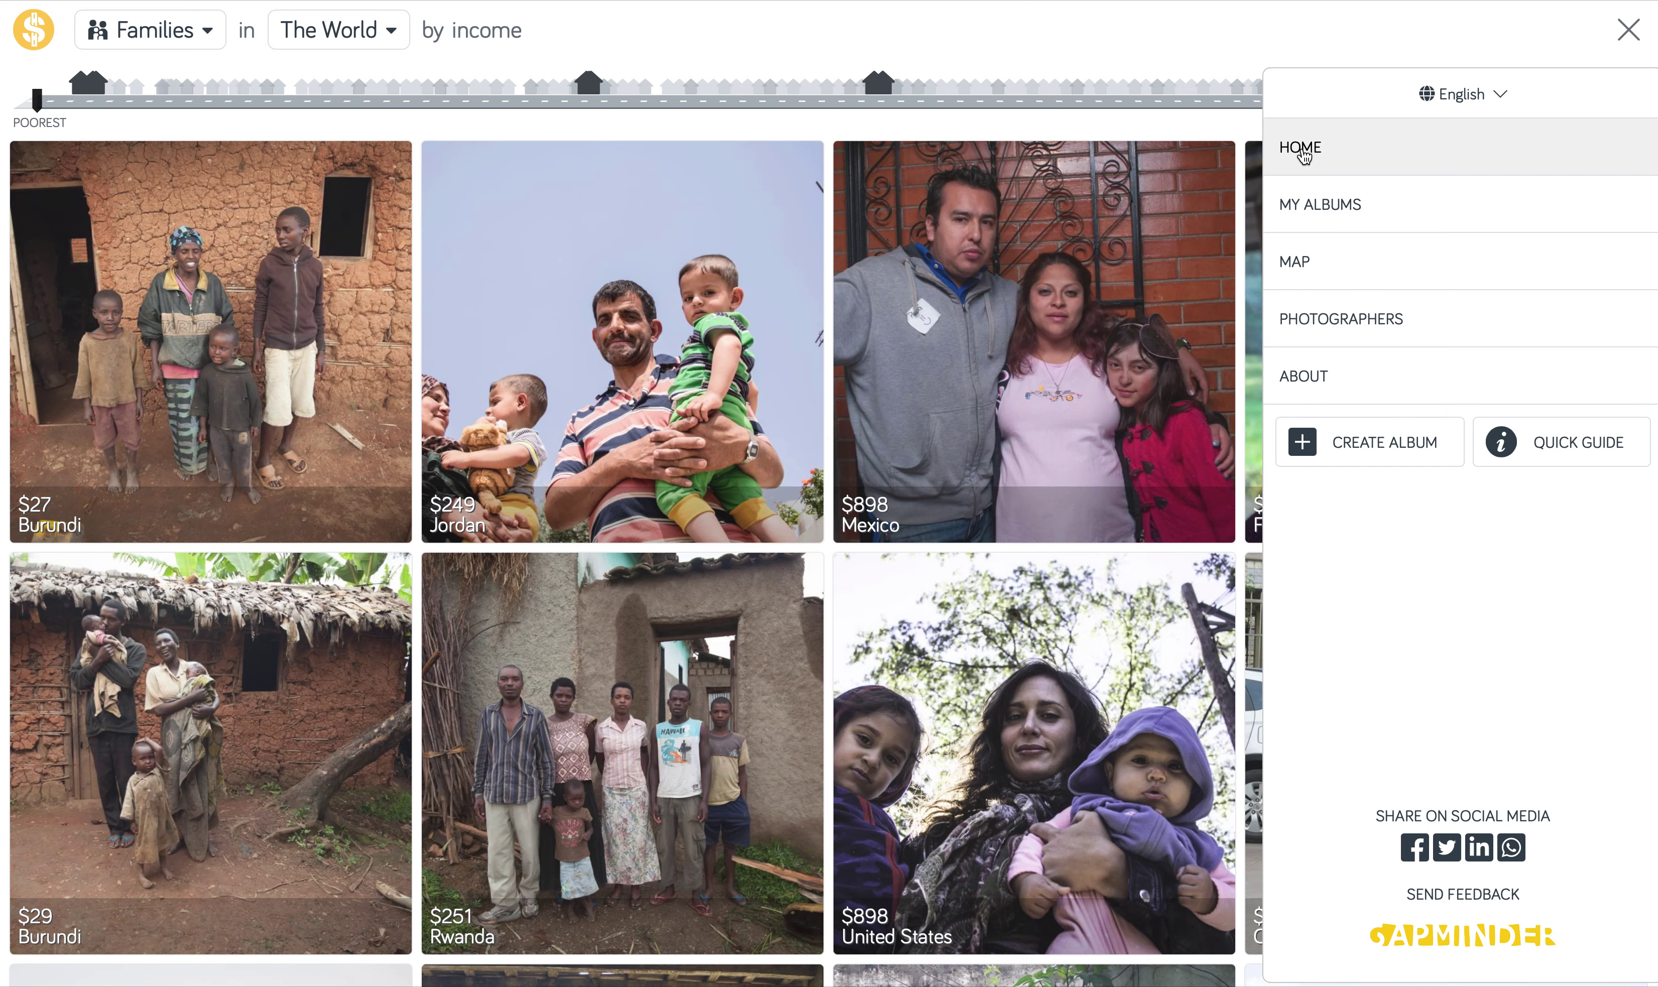
{"action": "left_click", "coordinate": [1475, 945]}
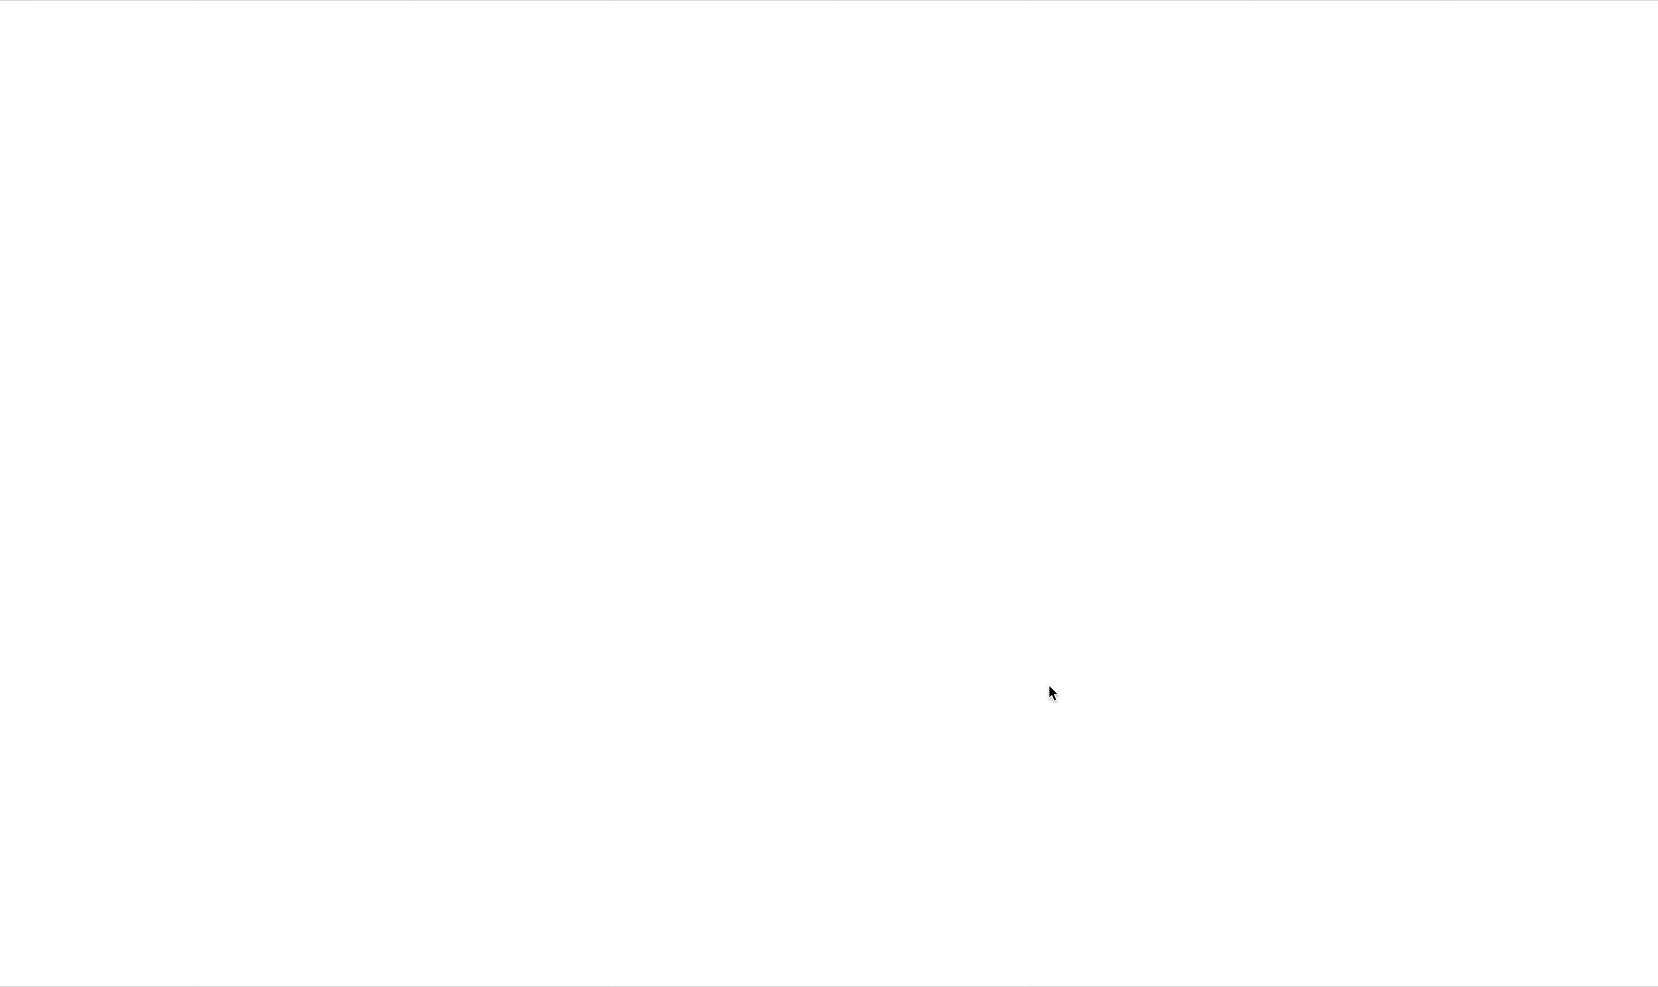